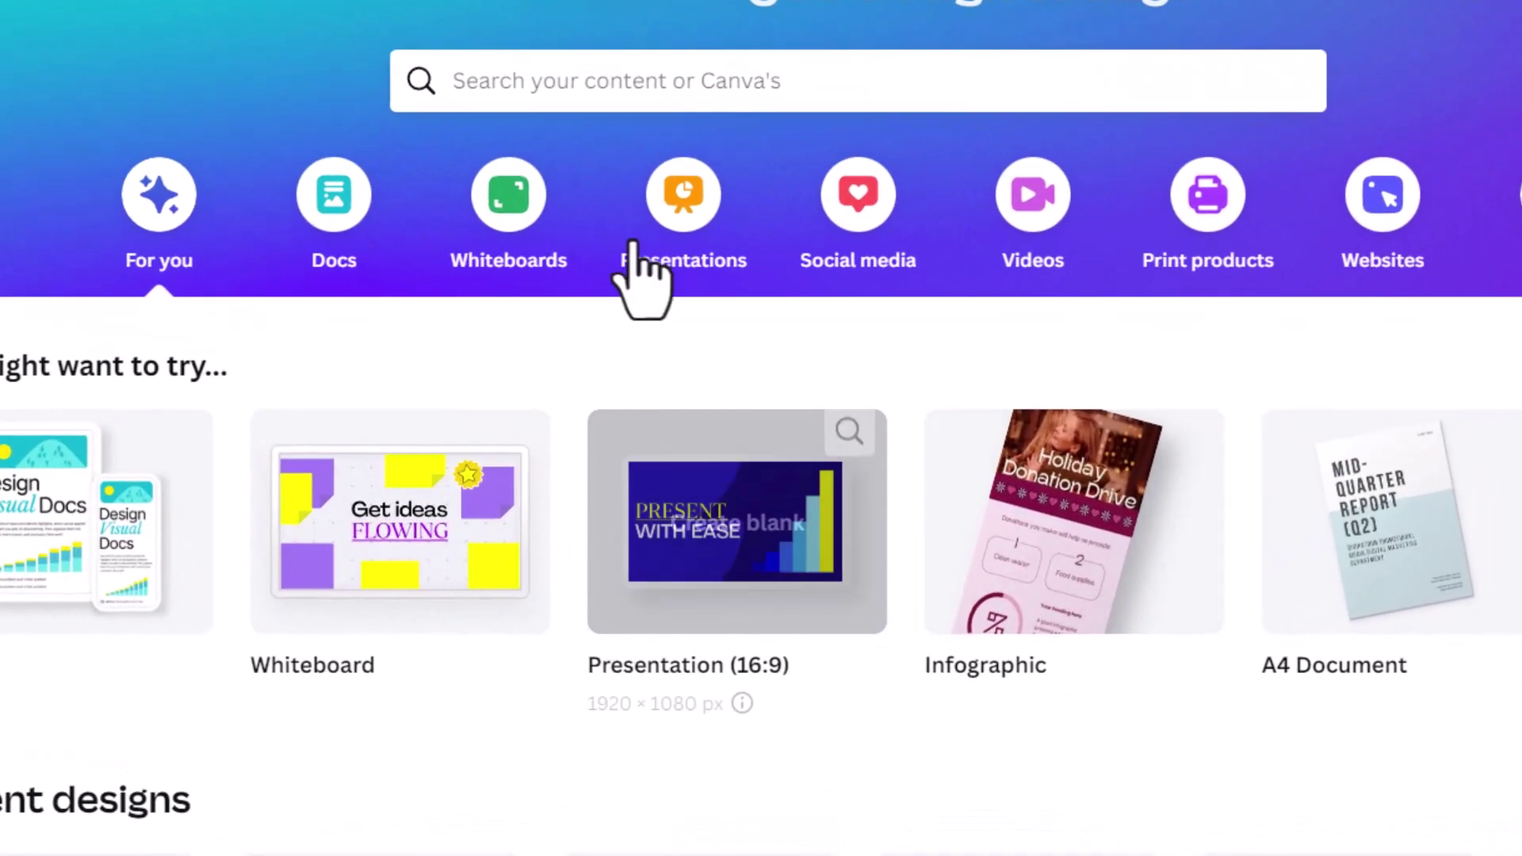
Create a blank Presentation (16:9) design at 1920 × 1080 px.
{"action": "mouse_move", "coordinate": [722, 573]}
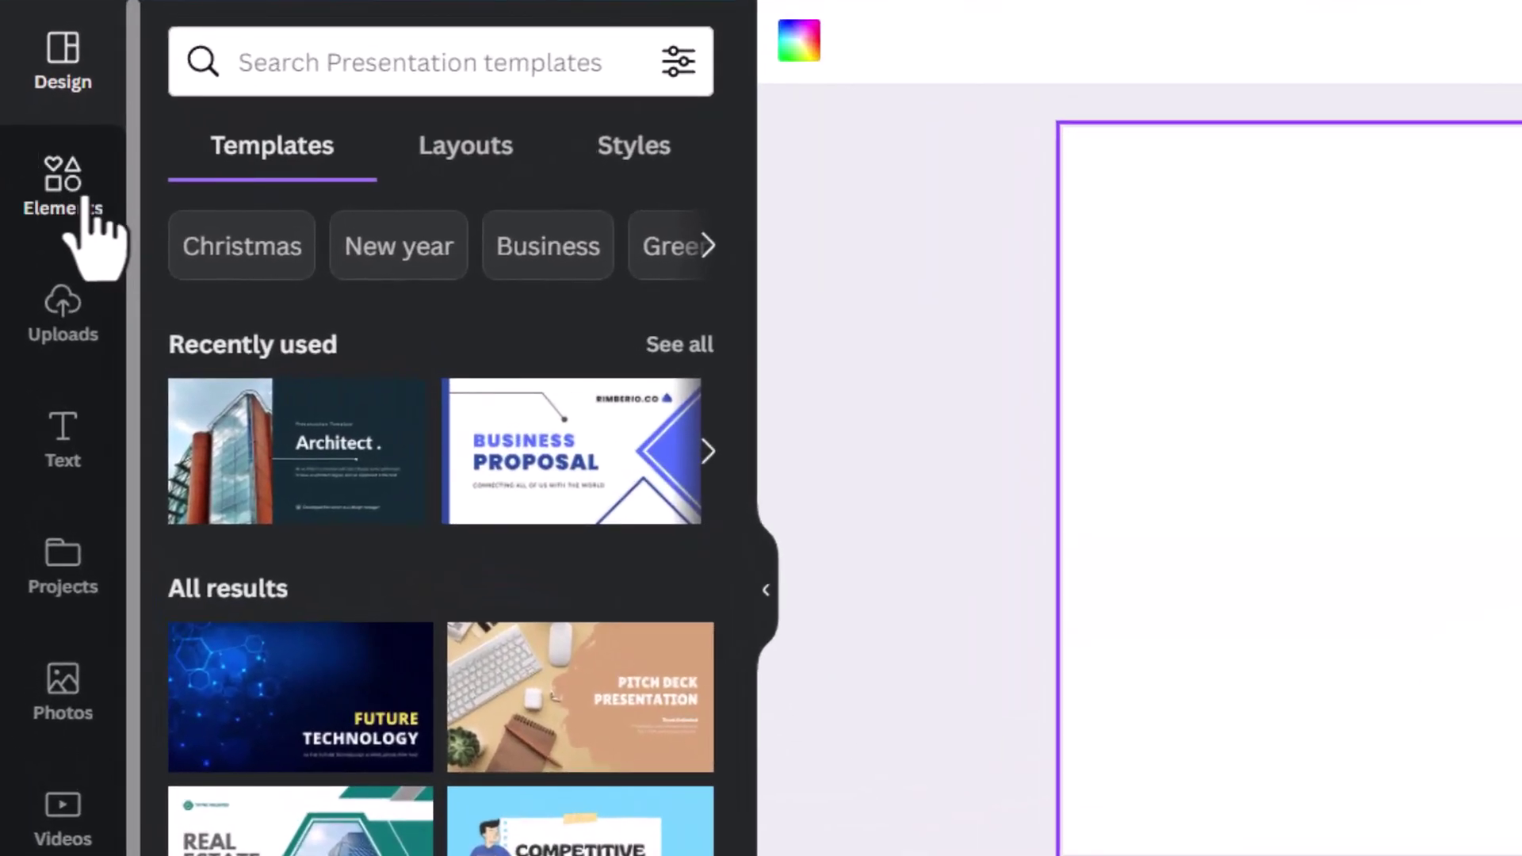
Add the scalloped frame from Elements' Frames, enlarge it and move it up-left on the slide.
{"action": "left_click", "coordinate": [85, 205]}
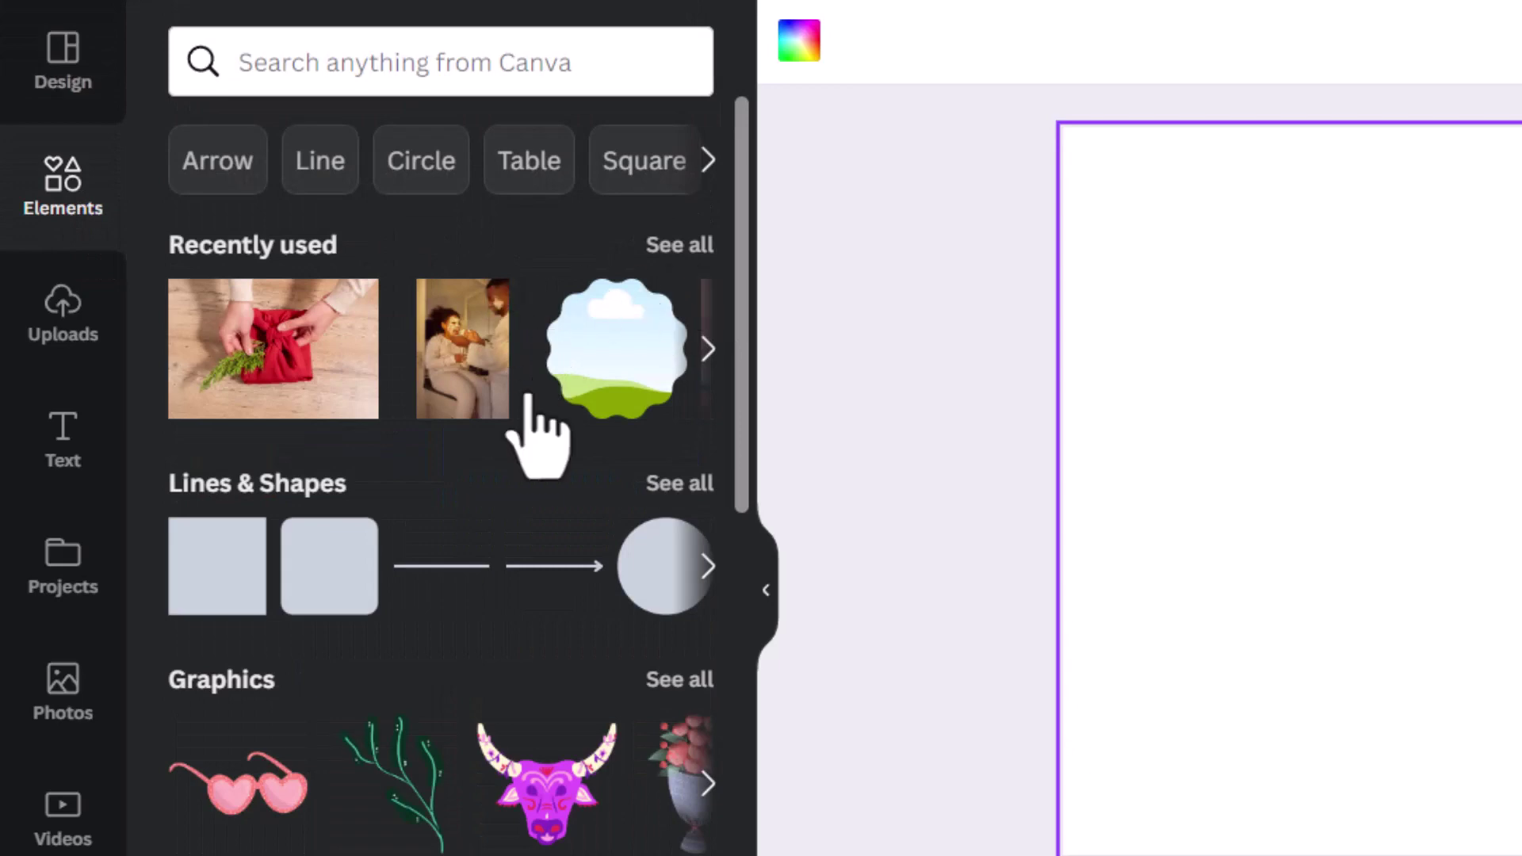
{"action": "scroll", "coordinate": [527, 396], "scroll_direction": "down", "scroll_amount": 15}
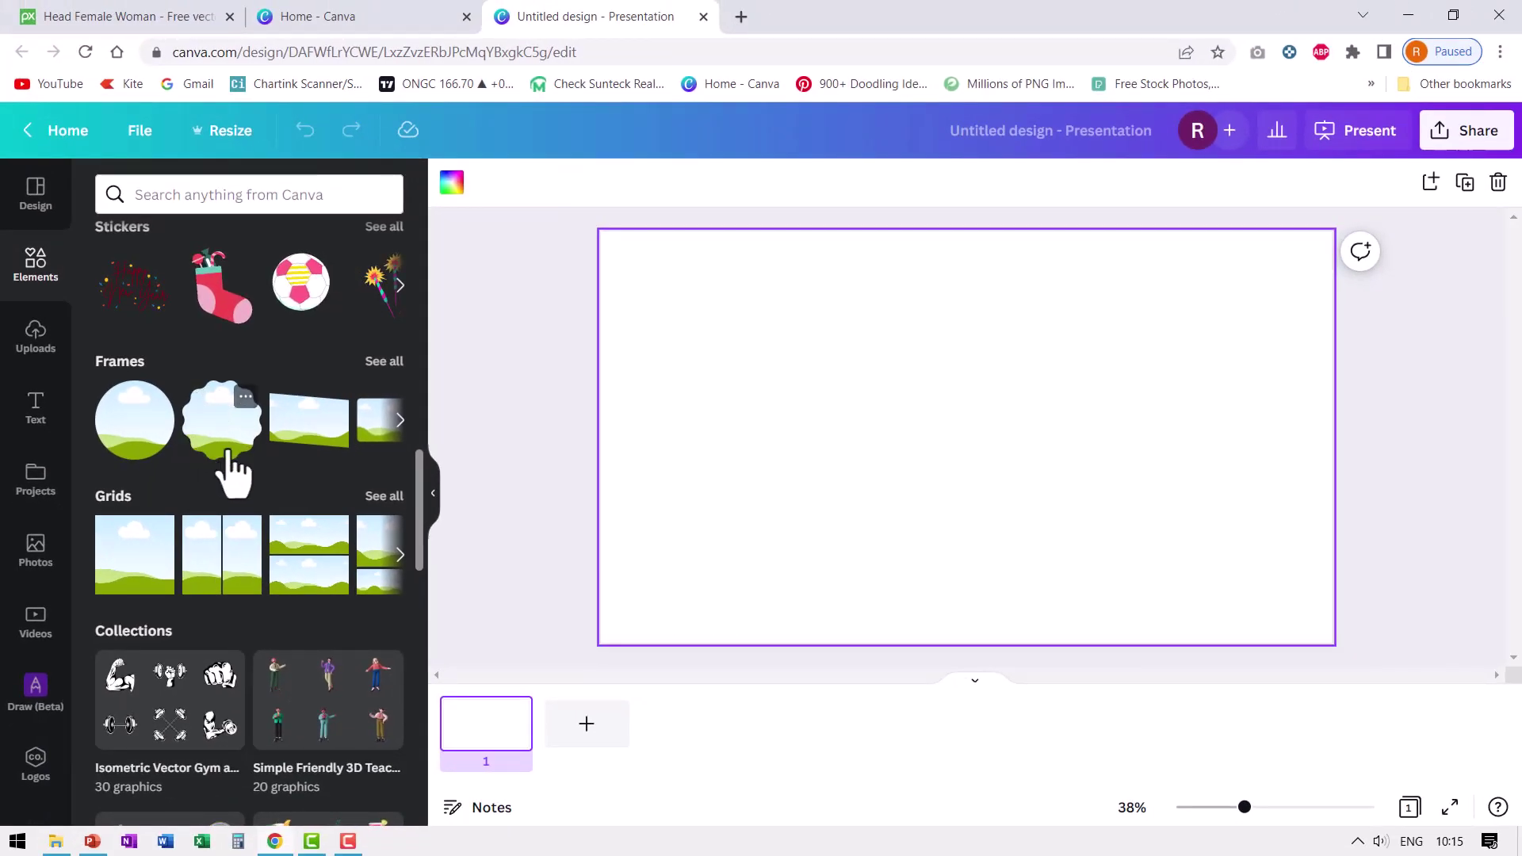
{"action": "left_click_drag", "start_coordinate": [227, 451], "coordinate": [752, 367]}
{"action": "left_click_drag", "start_coordinate": [926, 532], "coordinate": [1022, 627]}
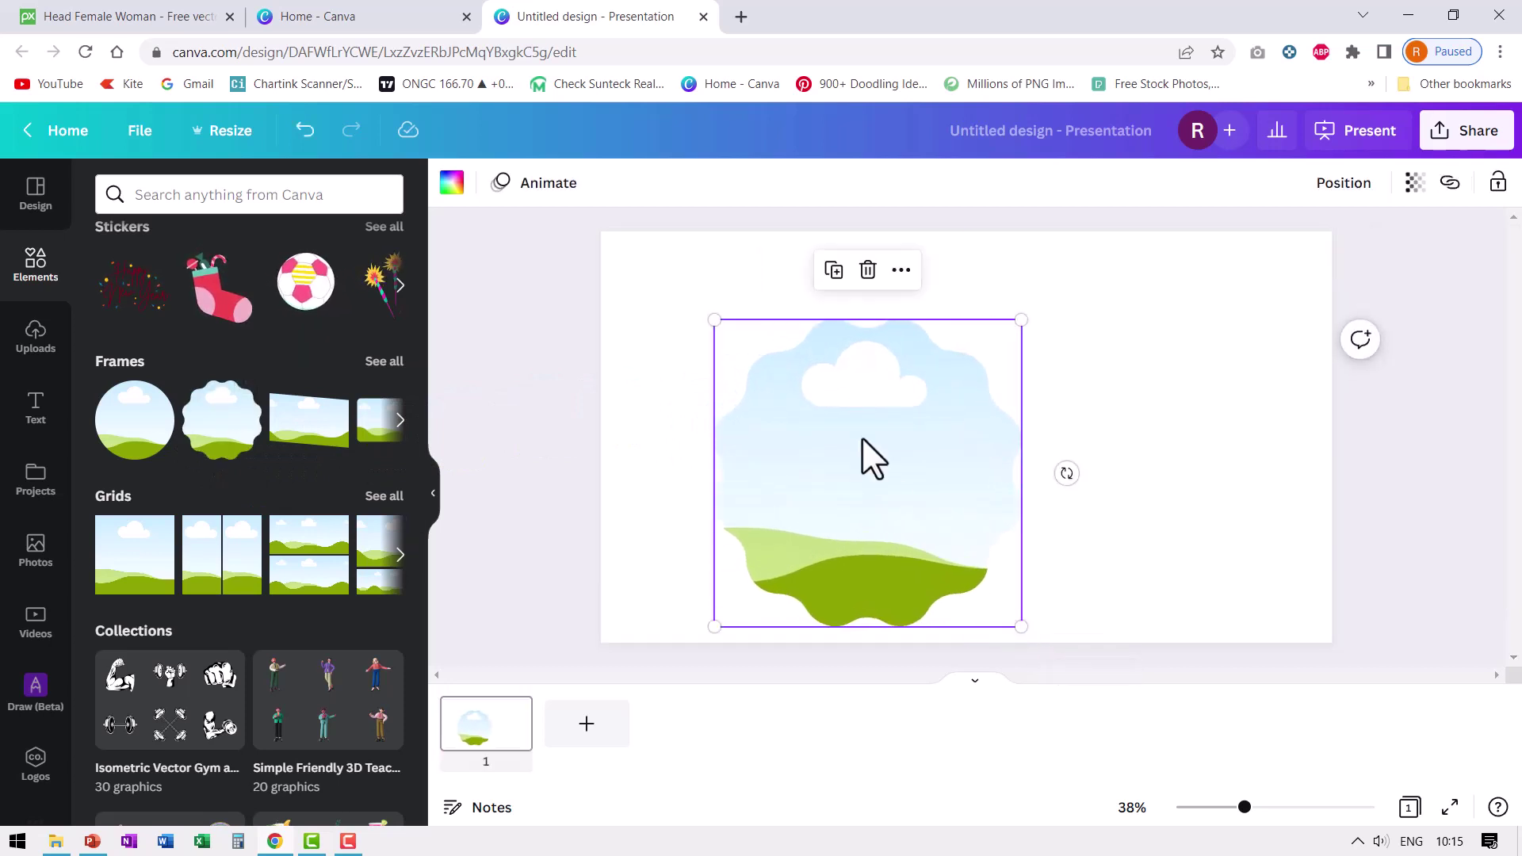
{"action": "left_click_drag", "start_coordinate": [863, 442], "coordinate": [797, 395]}
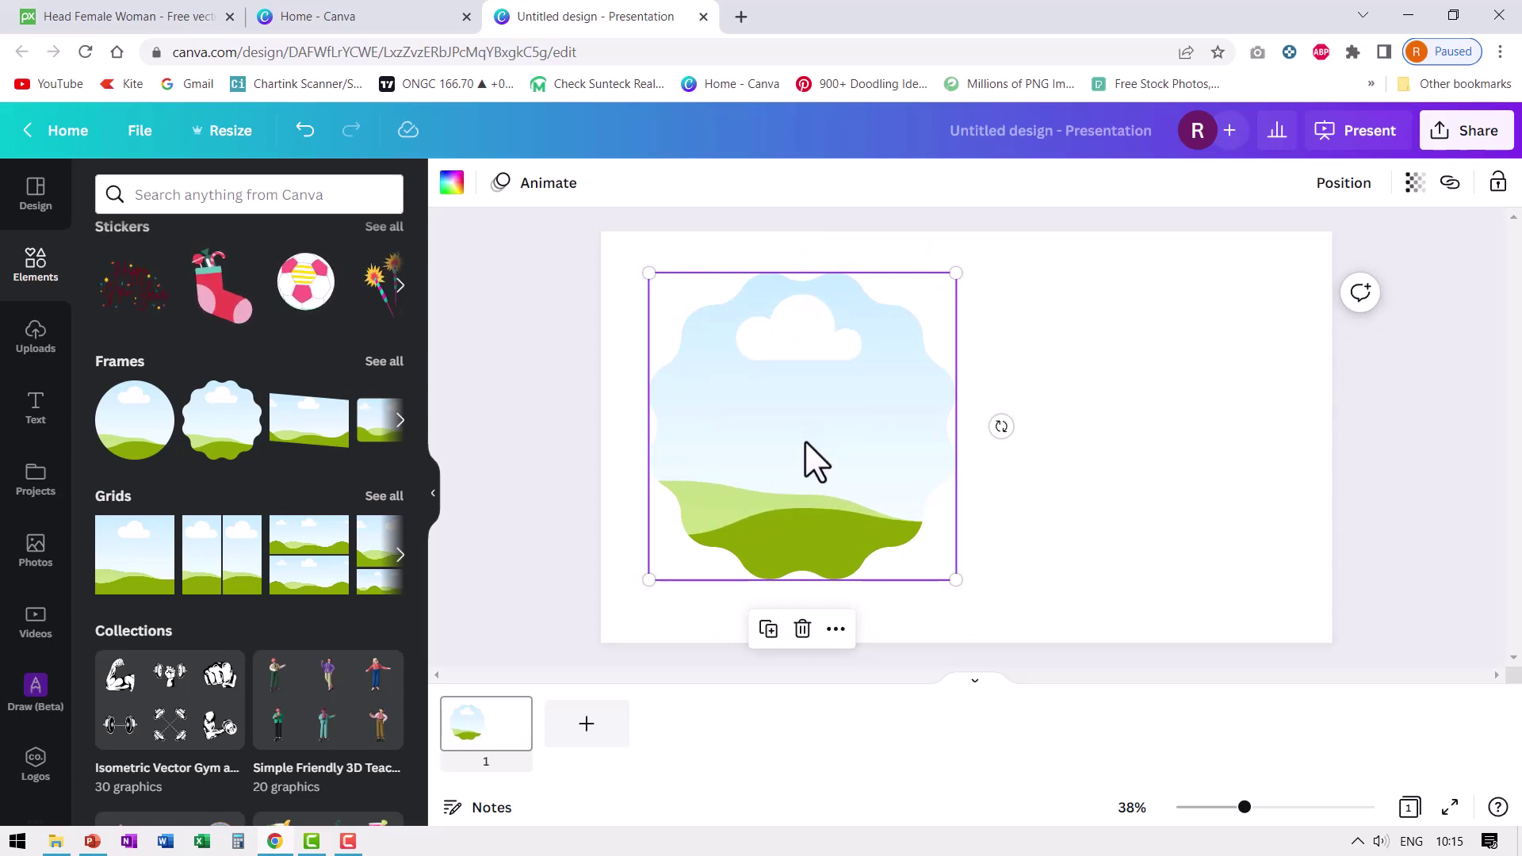
Drop the New year fireworks photo into the scalloped frame, then replace it with the gold ornaments photo.
{"action": "left_click", "coordinate": [37, 559]}
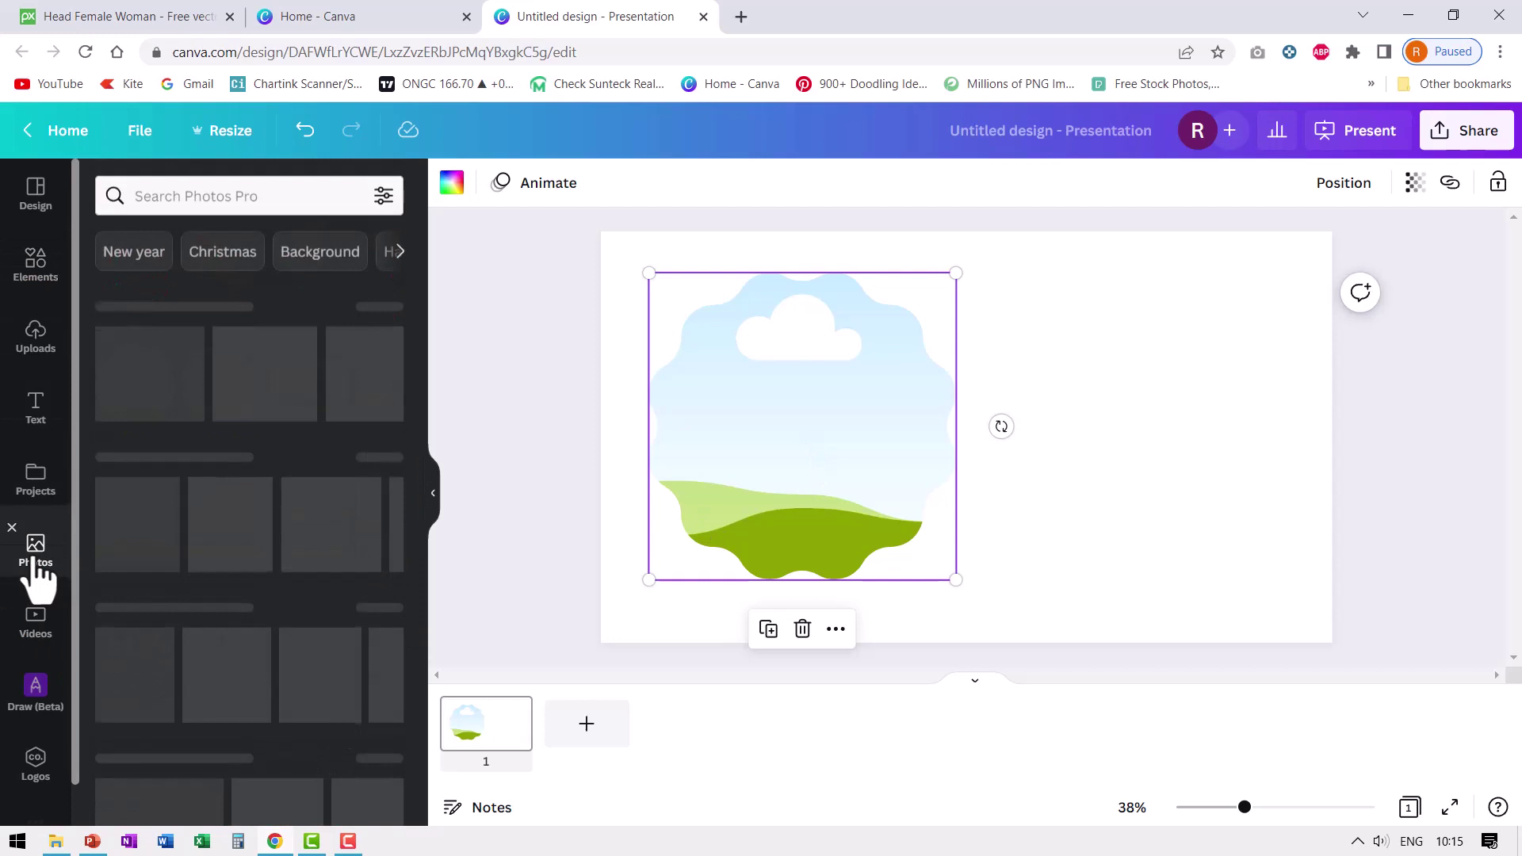
{"action": "left_click", "coordinate": [133, 252]}
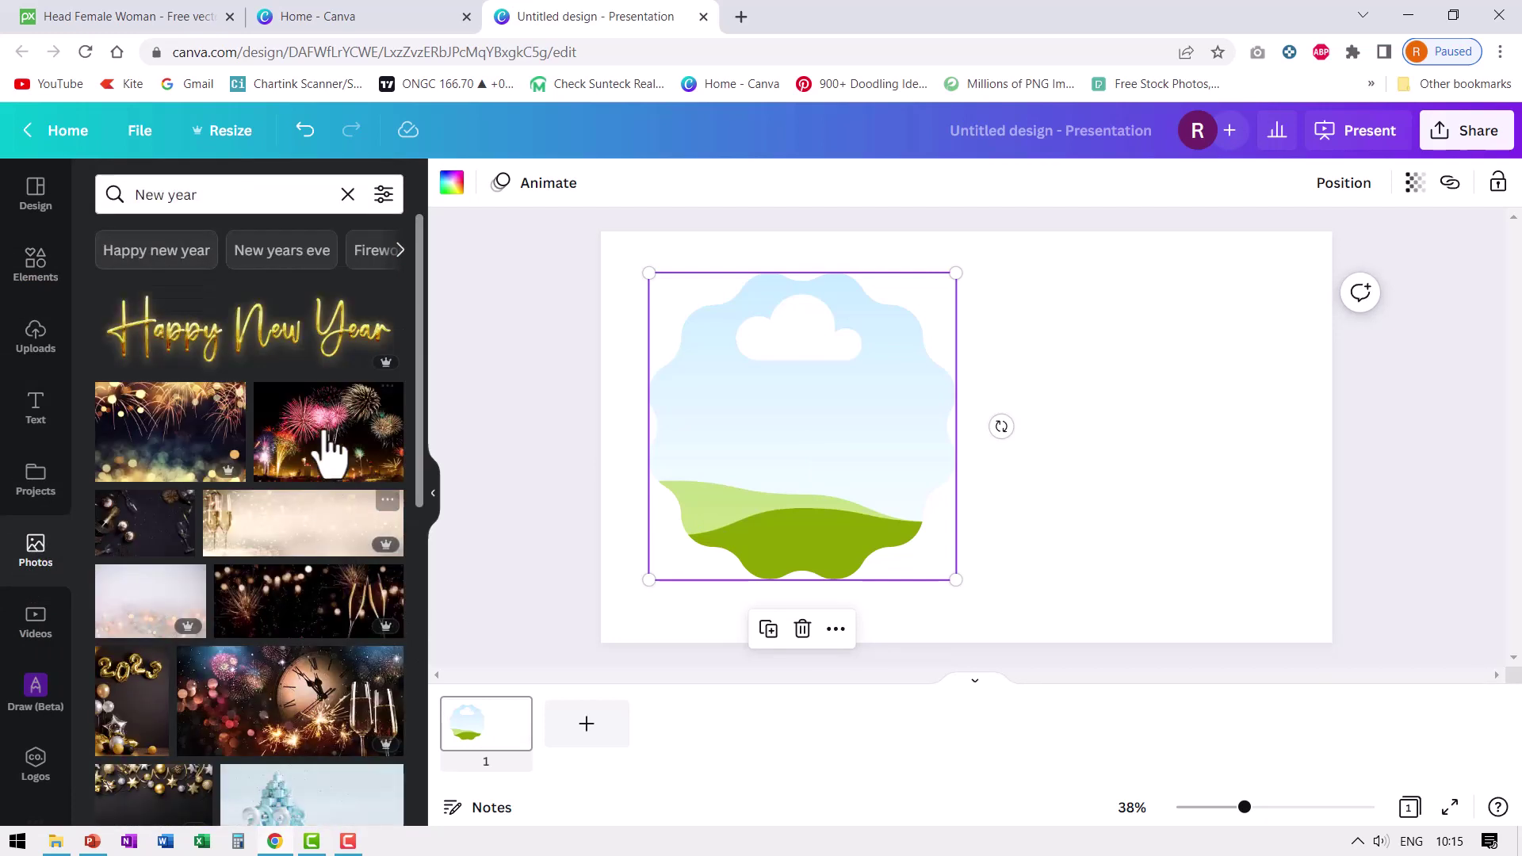
{"action": "scroll", "coordinate": [321, 626], "scroll_direction": "down", "scroll_amount": 5}
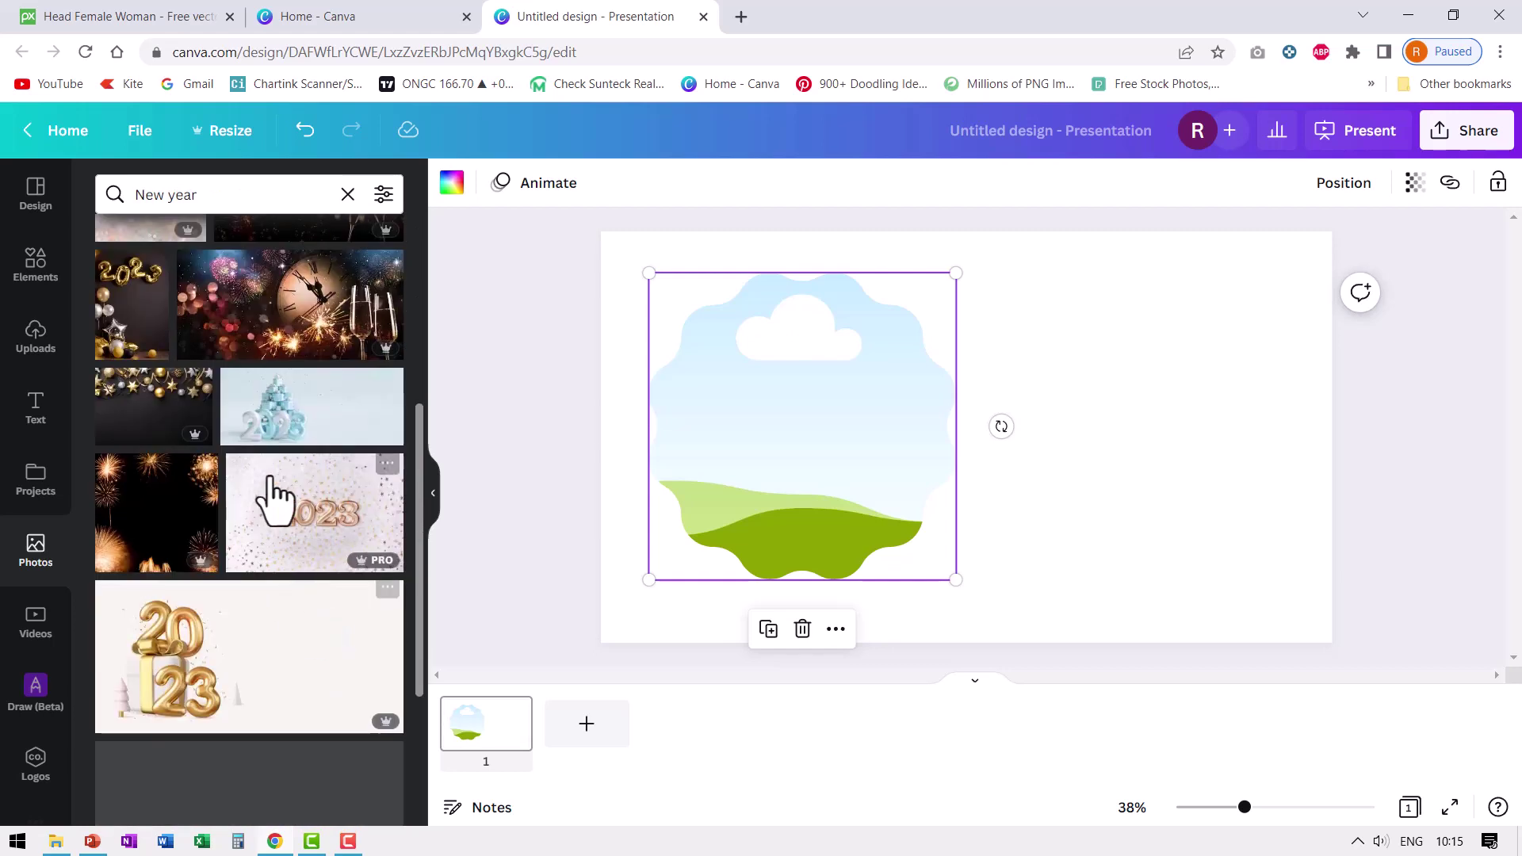
{"action": "left_click_drag", "start_coordinate": [295, 325], "coordinate": [756, 363]}
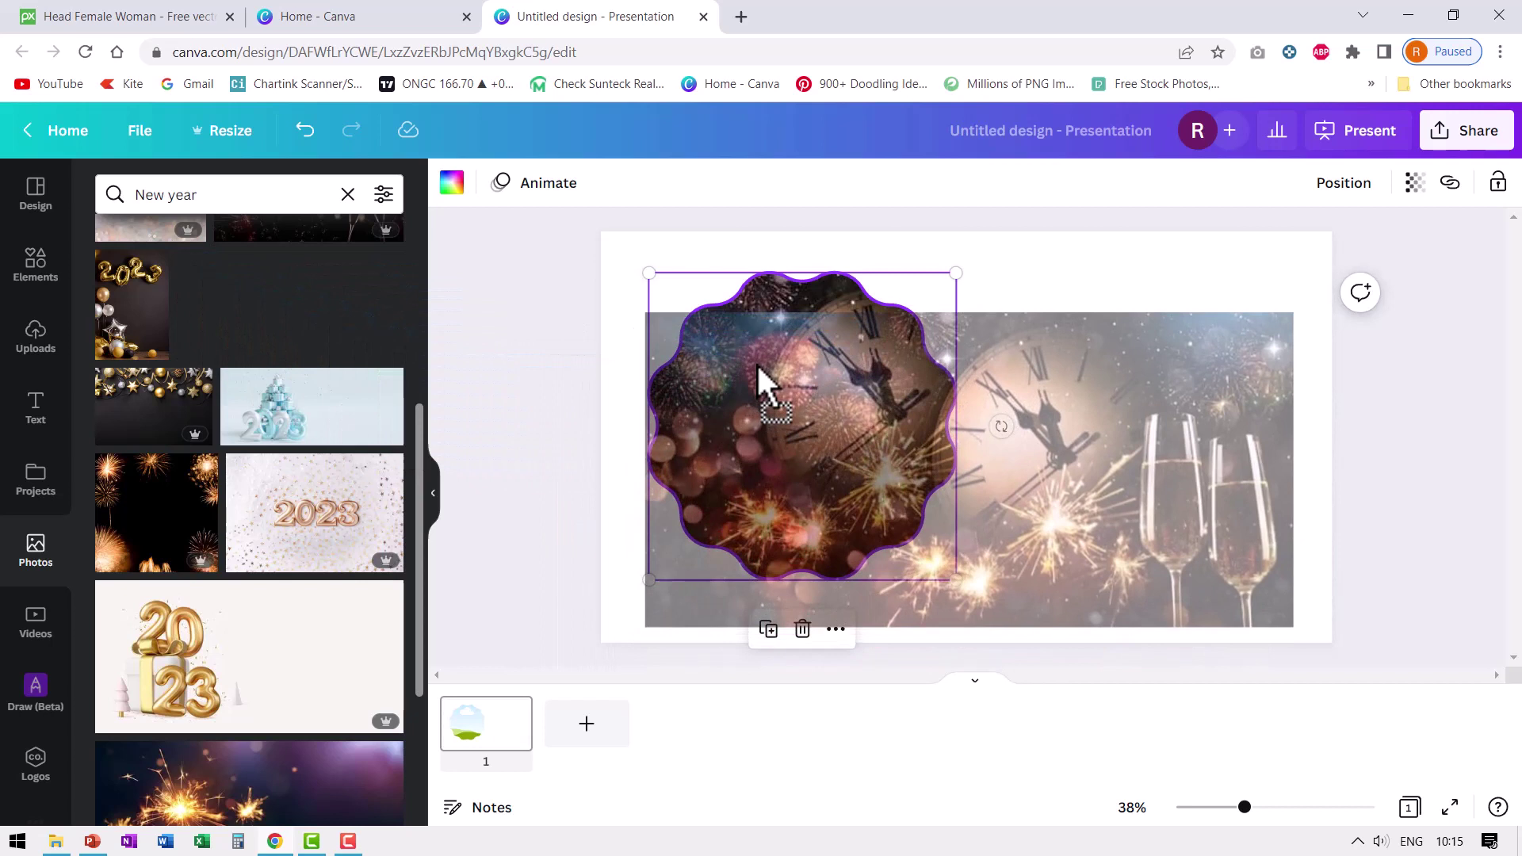
{"action": "left_click_drag", "start_coordinate": [757, 364], "coordinate": [759, 364]}
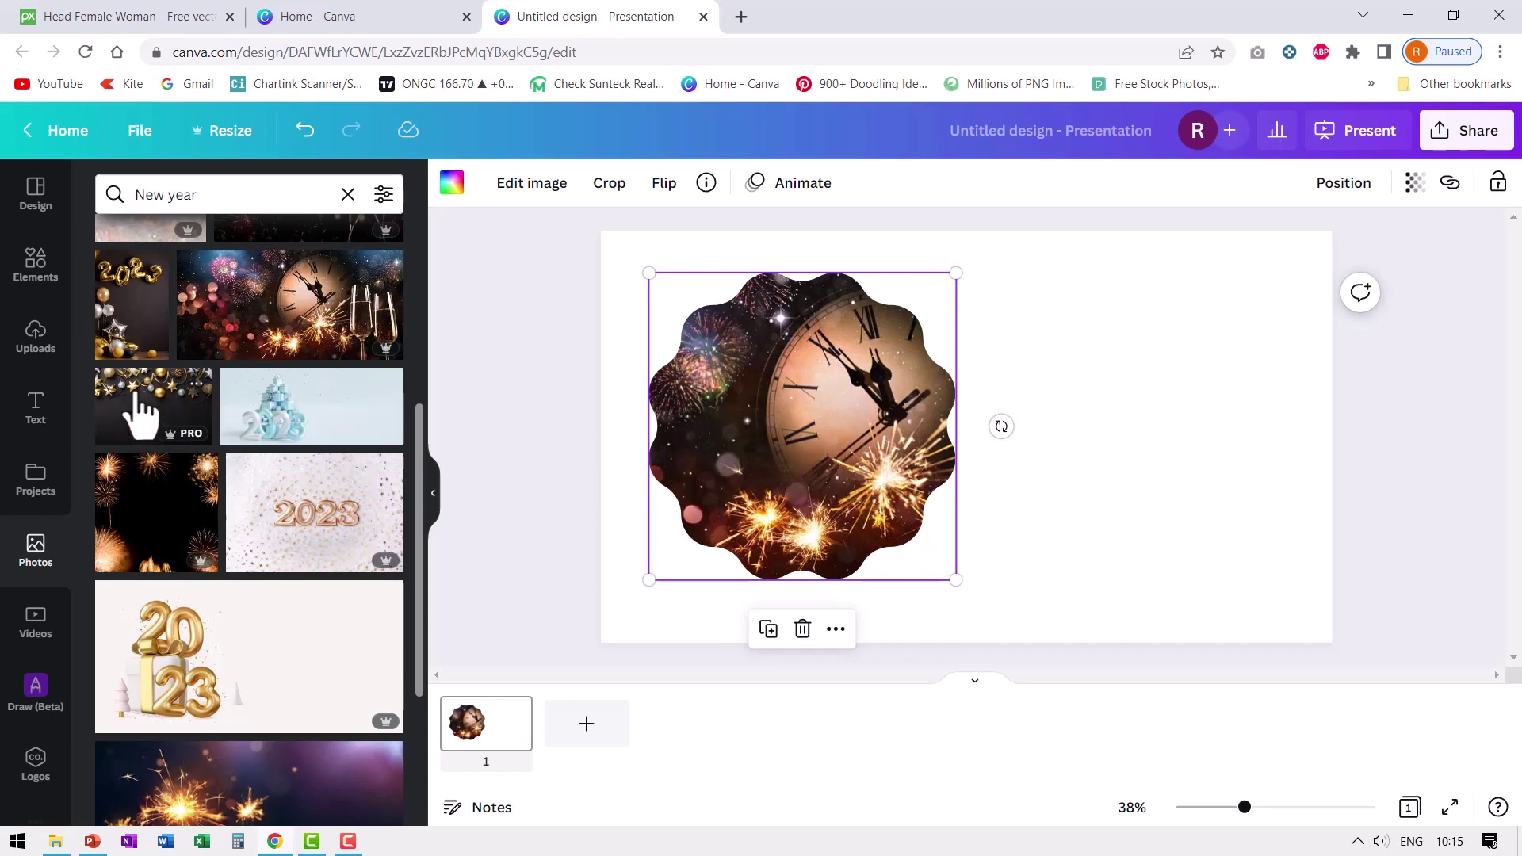
{"action": "mouse_move", "coordinate": [136, 397]}
{"action": "left_mouse_down"}
{"action": "mouse_move", "coordinate": [302, 449]}
{"action": "mouse_move", "coordinate": [592, 428]}
{"action": "mouse_move", "coordinate": [682, 401]}
{"action": "mouse_move", "coordinate": [725, 357]}
{"action": "left_mouse_up"}
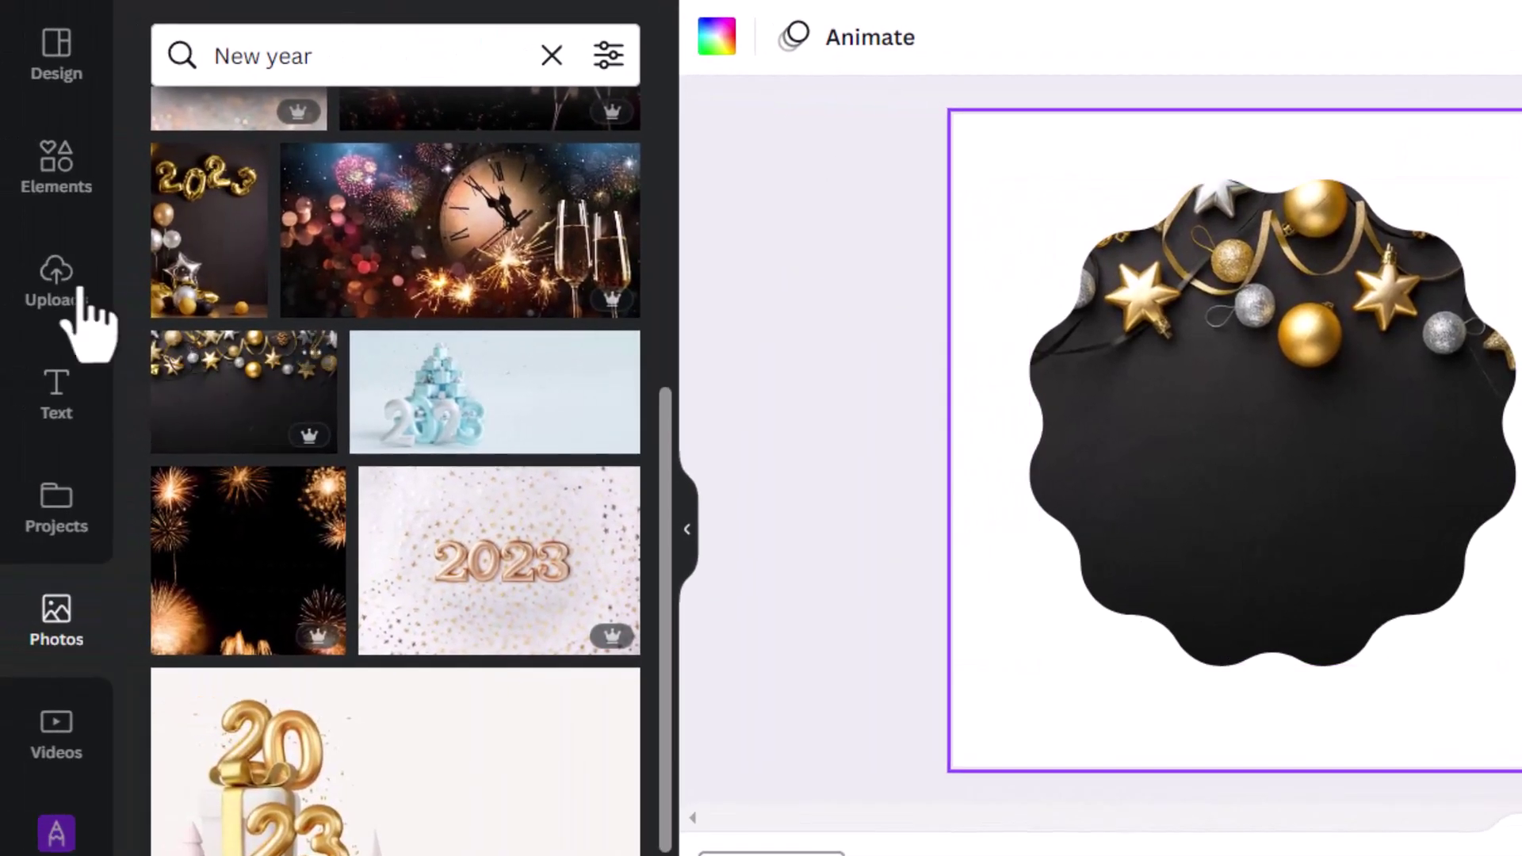
Browse the full Frames collection without adding one, then select the ornament-filled frame.
{"action": "left_click", "coordinate": [59, 183]}
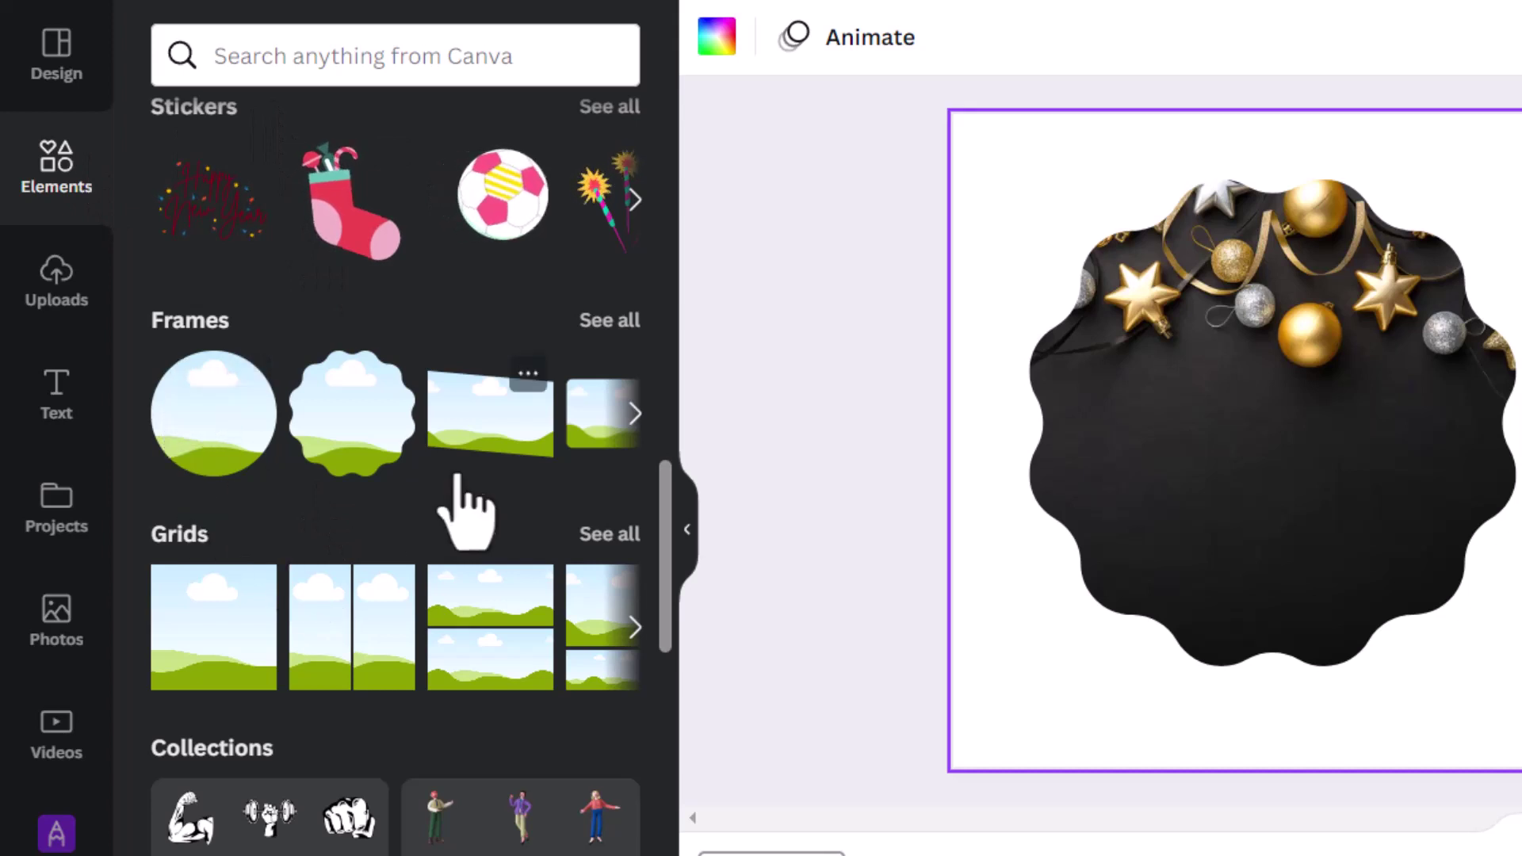
{"action": "left_click", "coordinate": [608, 322]}
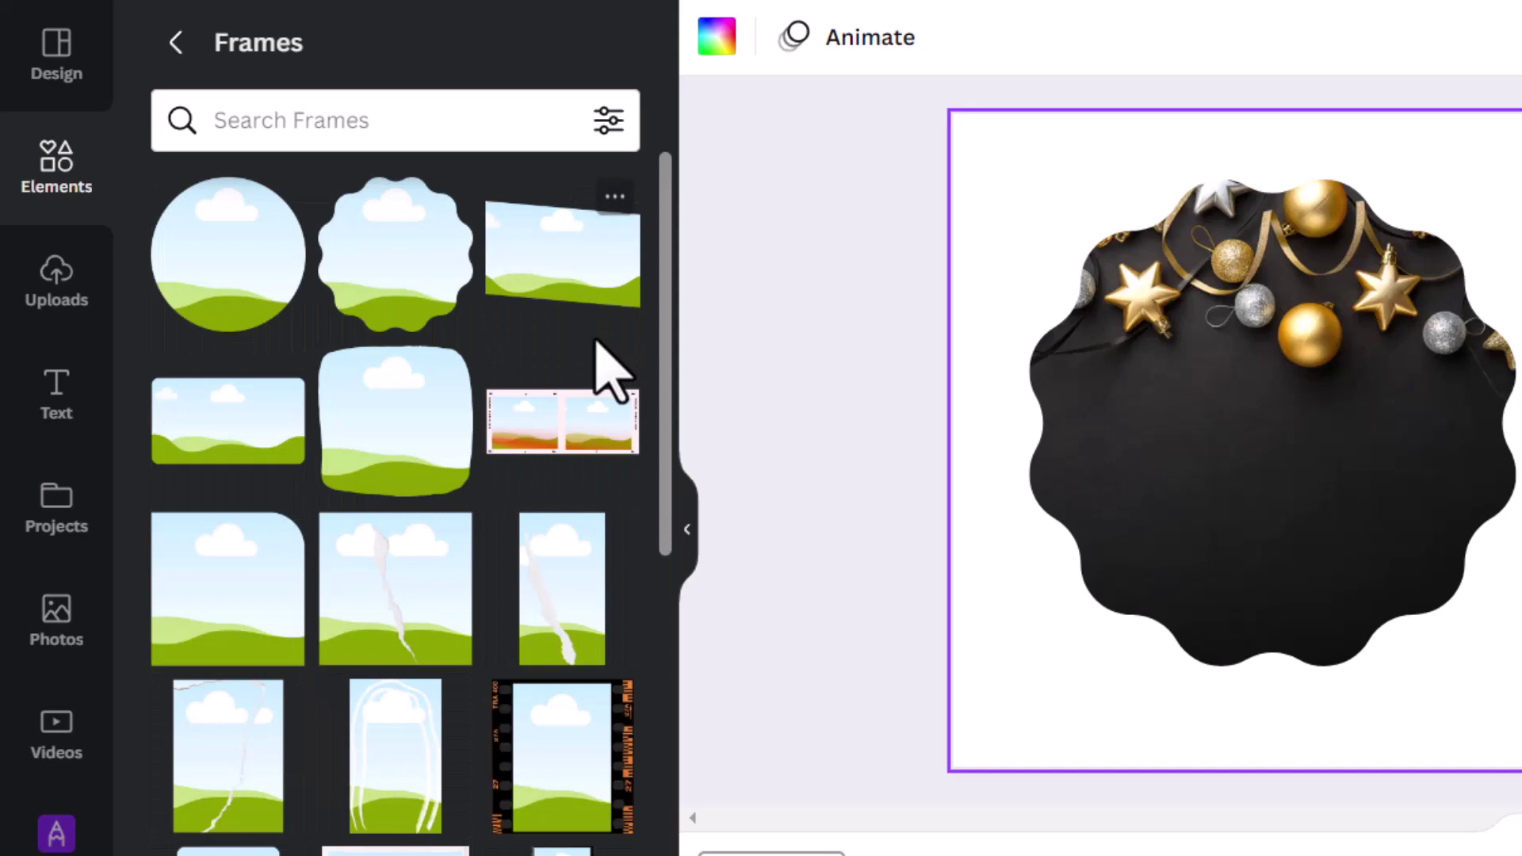
{"action": "scroll", "coordinate": [487, 468], "scroll_direction": "down", "scroll_amount": 2}
{"action": "scroll", "coordinate": [476, 441], "scroll_direction": "down", "scroll_amount": 10}
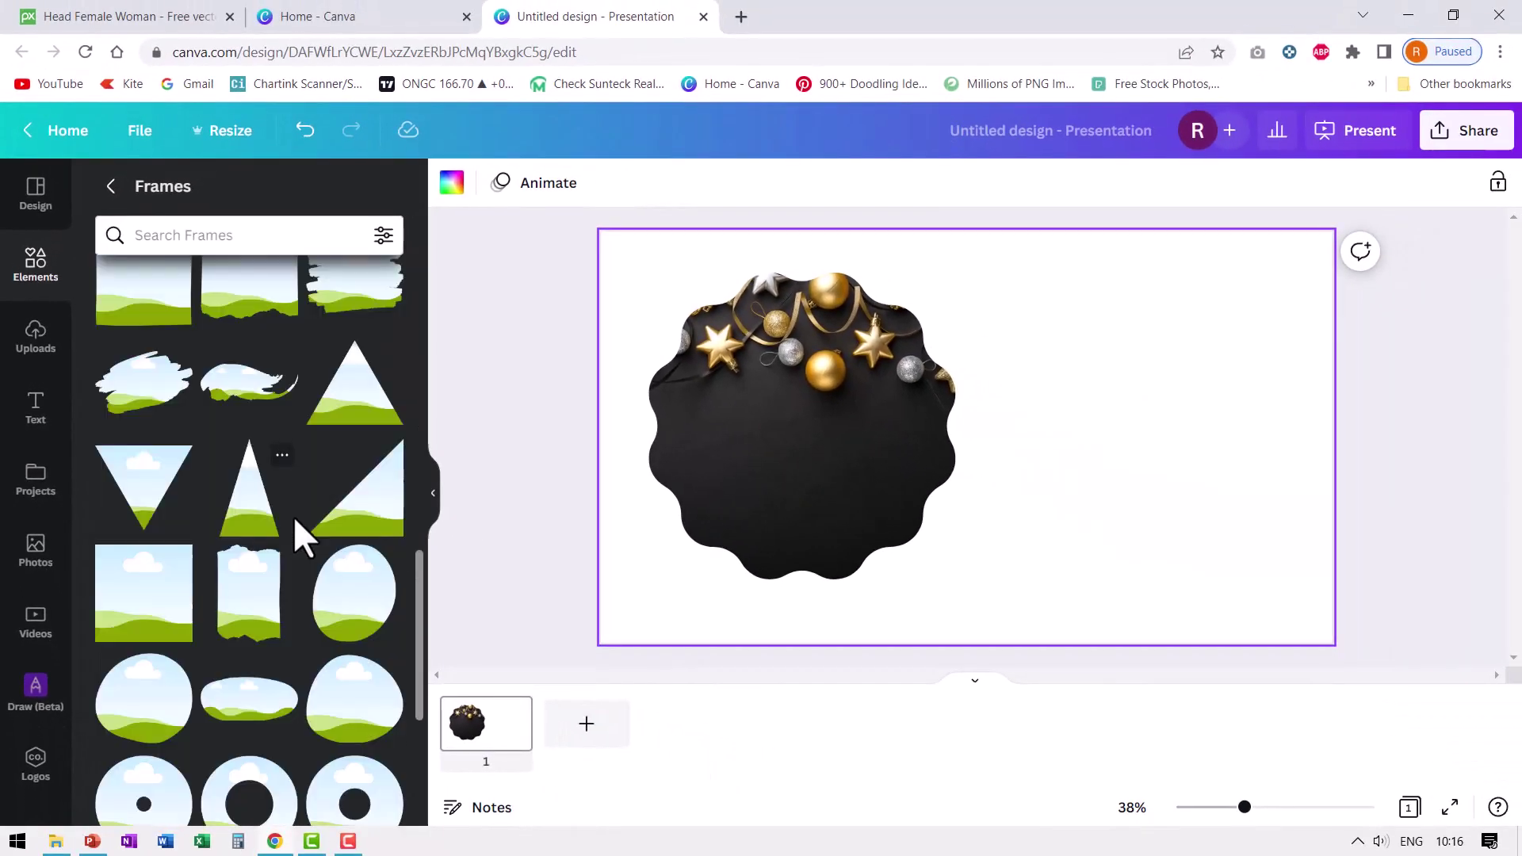
{"action": "scroll", "coordinate": [295, 532], "scroll_direction": "down", "scroll_amount": 5}
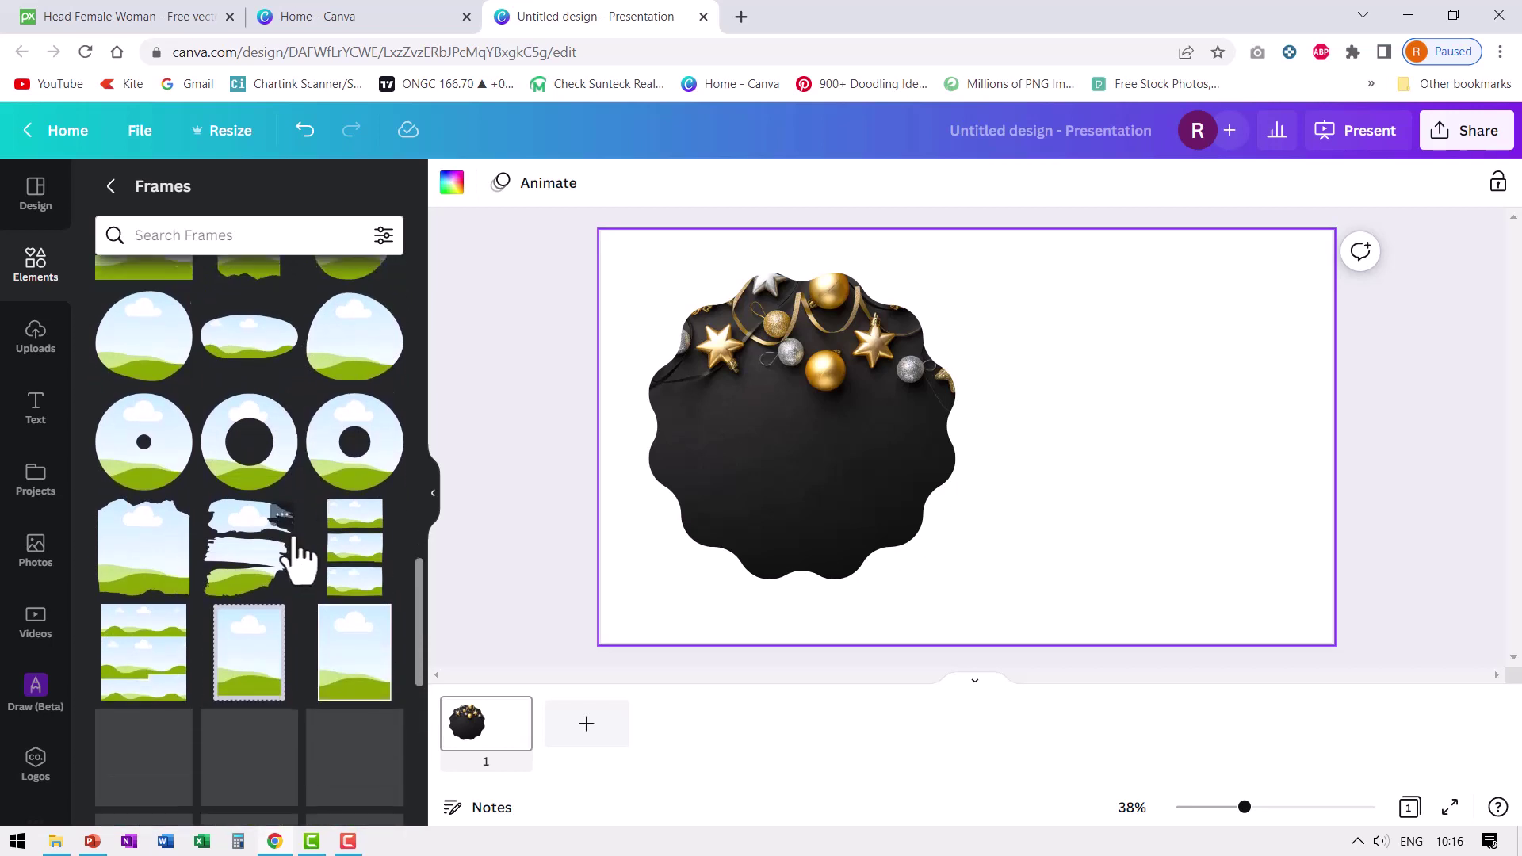
{"action": "scroll", "coordinate": [295, 555], "scroll_direction": "down", "scroll_amount": 3}
{"action": "scroll", "coordinate": [293, 612], "scroll_direction": "down", "scroll_amount": 2}
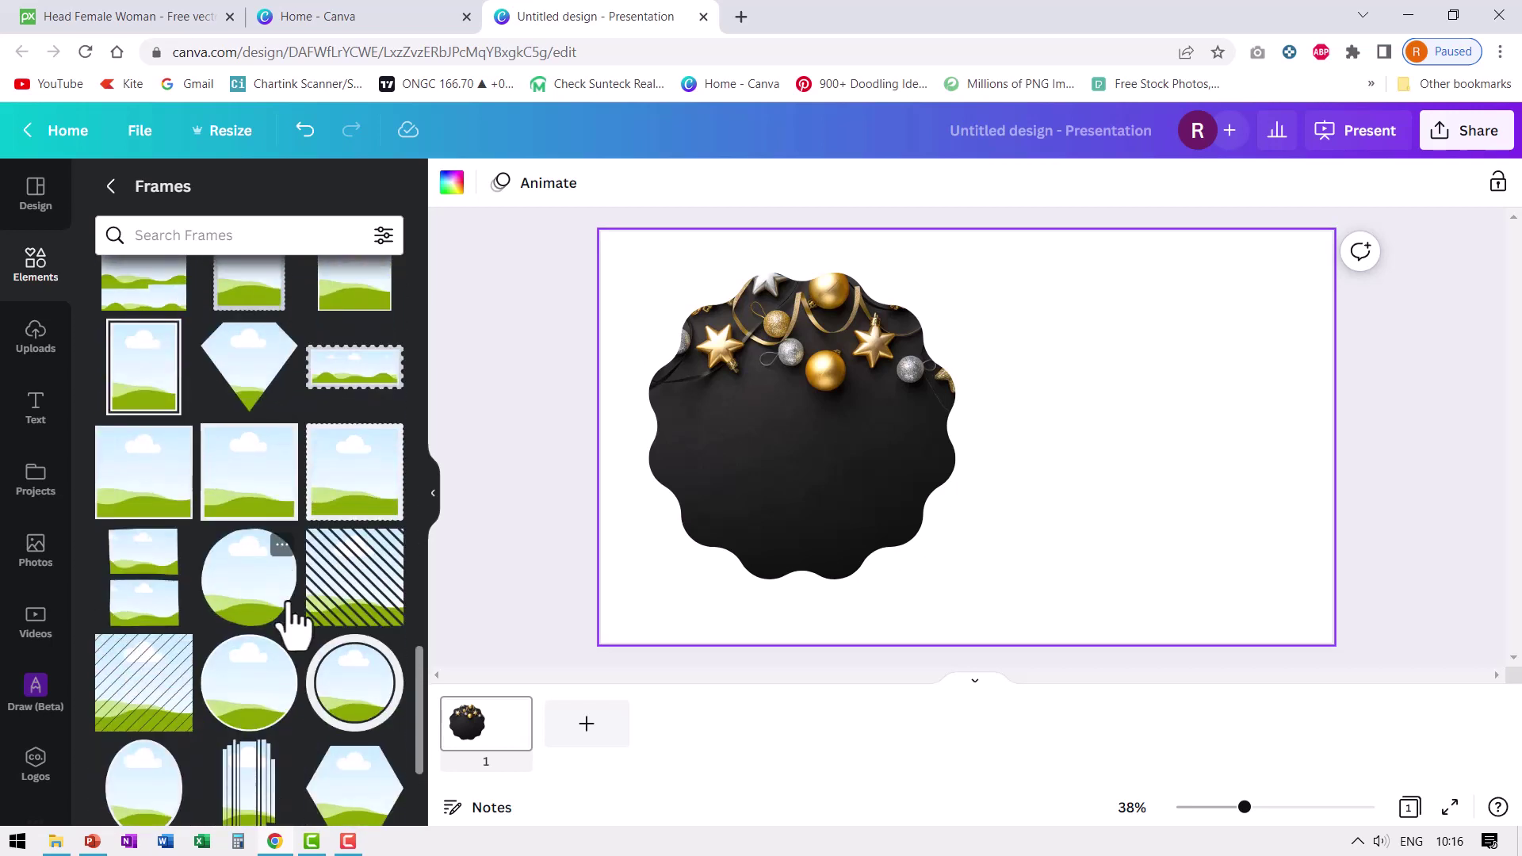
{"action": "scroll", "coordinate": [293, 617], "scroll_direction": "down", "scroll_amount": 3}
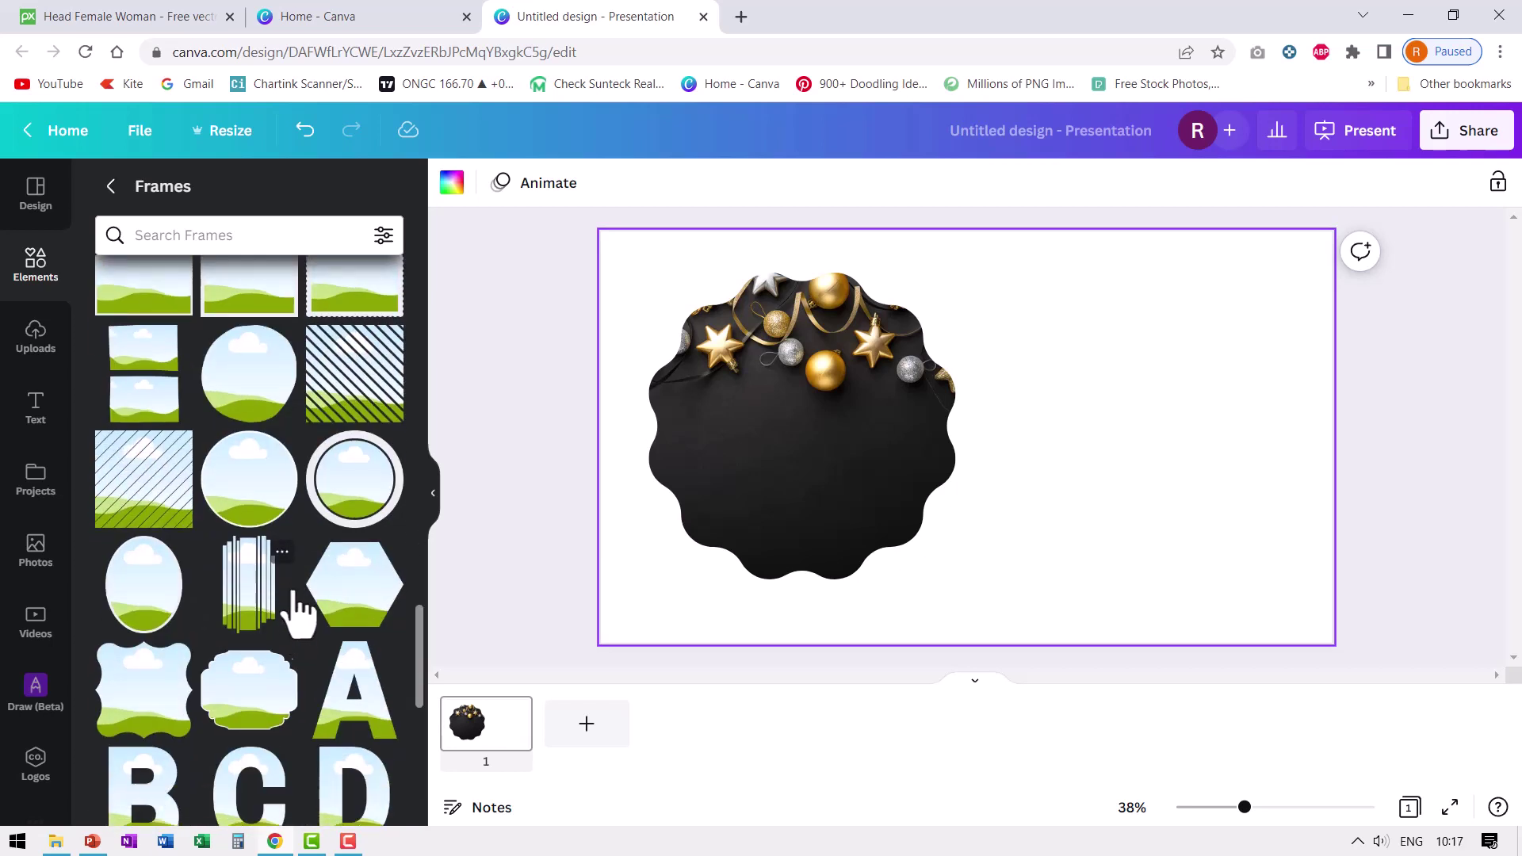
{"action": "scroll", "coordinate": [292, 593], "scroll_direction": "down", "scroll_amount": 5}
{"action": "scroll", "coordinate": [292, 603], "scroll_direction": "down", "scroll_amount": 5}
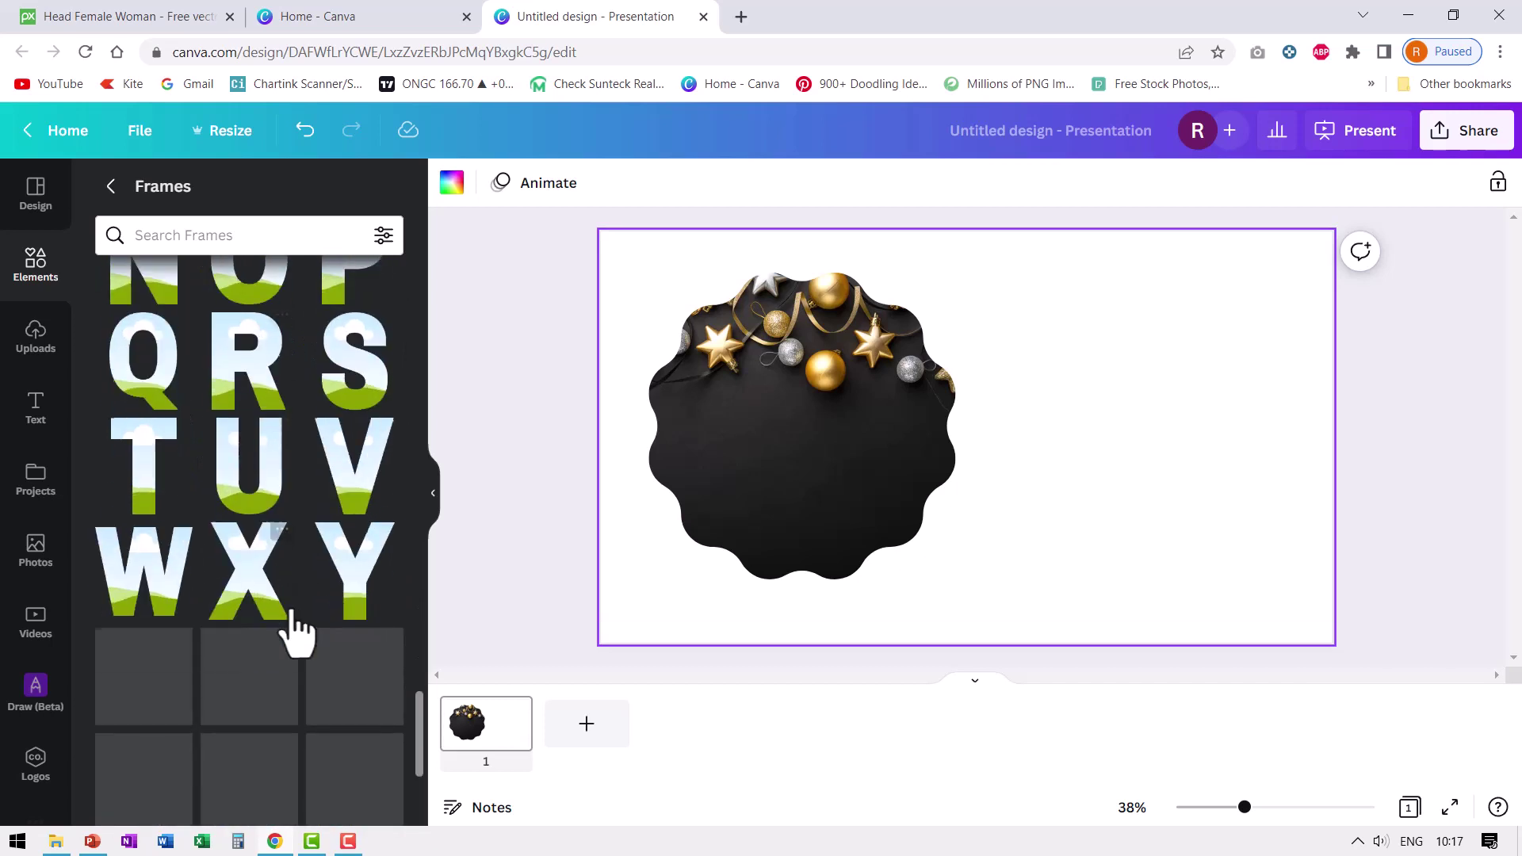
{"action": "scroll", "coordinate": [290, 623], "scroll_direction": "down", "scroll_amount": 3}
{"action": "scroll", "coordinate": [290, 622], "scroll_direction": "down", "scroll_amount": 3}
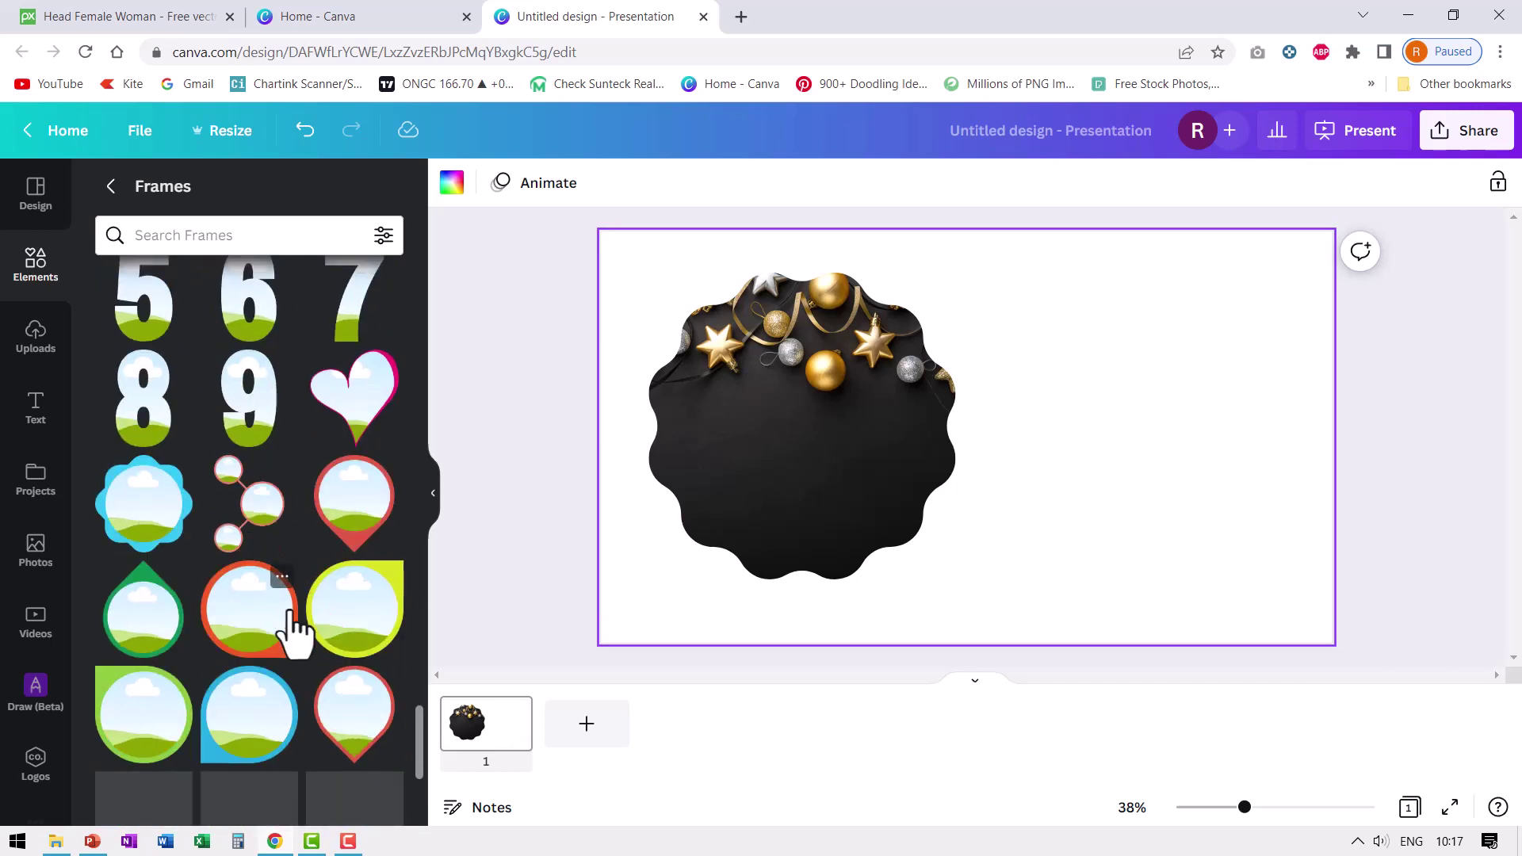
{"action": "left_click", "coordinate": [801, 555]}
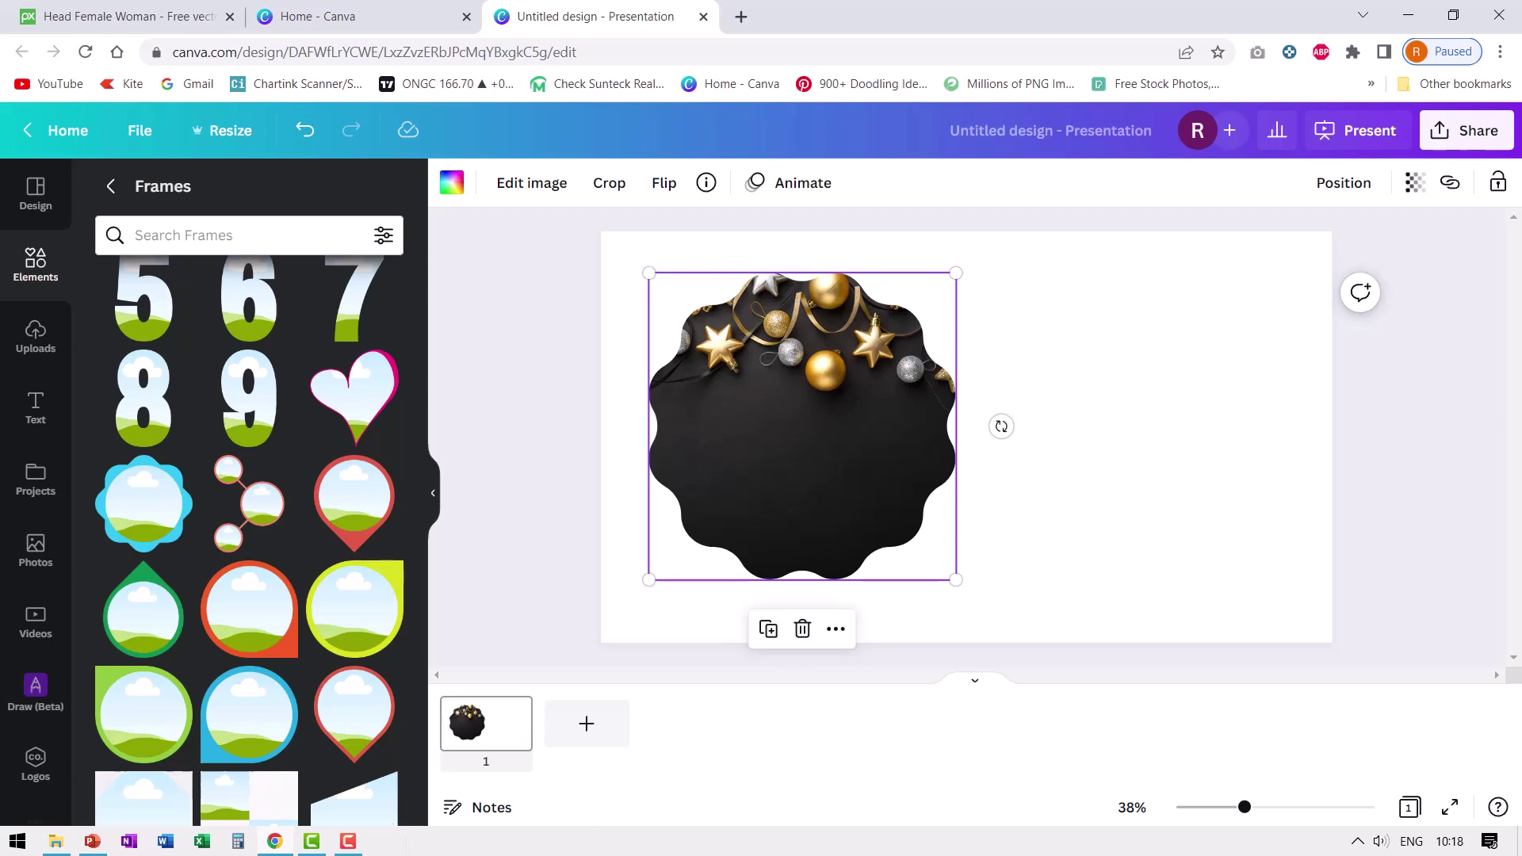
In PowerPoint, draw an overlapping rounded rectangle, circle and triangle forming a head-and-shoulders outline.
{"action": "left_click", "coordinate": [96, 846]}
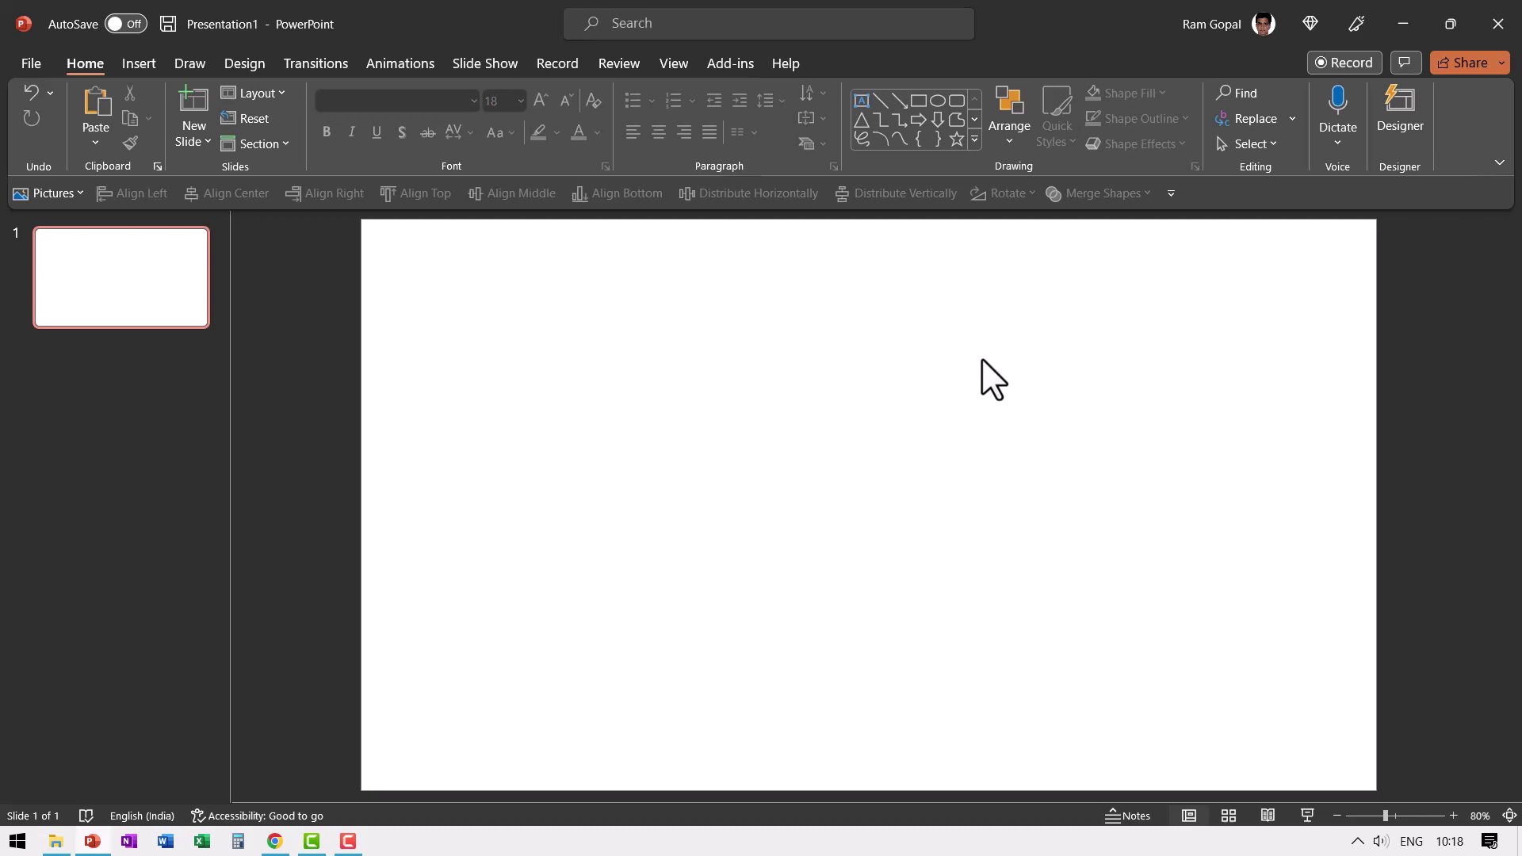
{"action": "left_click", "coordinate": [956, 102]}
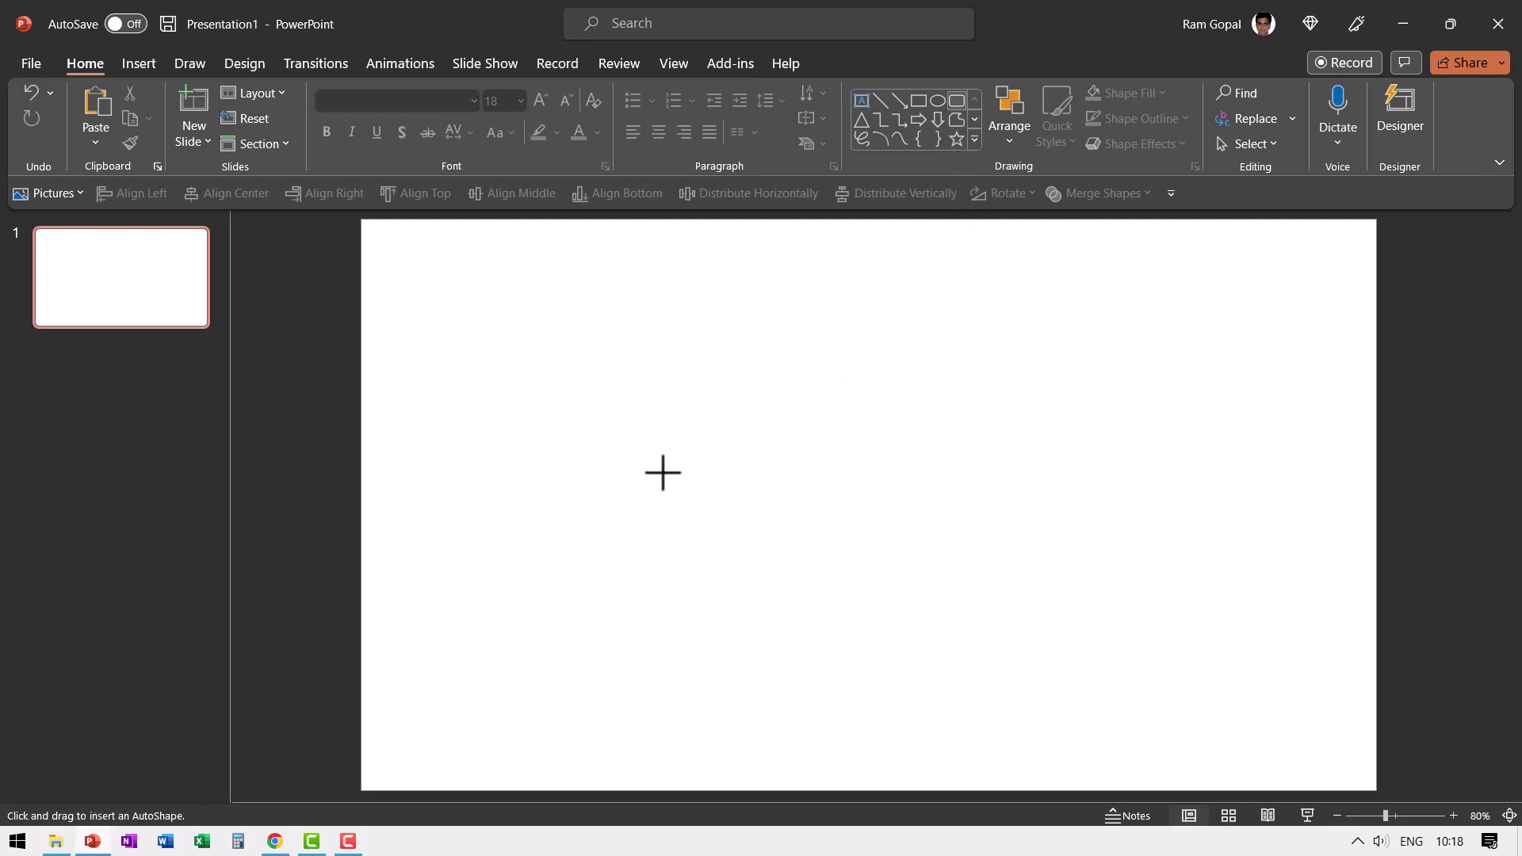
{"action": "left_click_drag", "start_coordinate": [637, 446], "coordinate": [839, 654]}
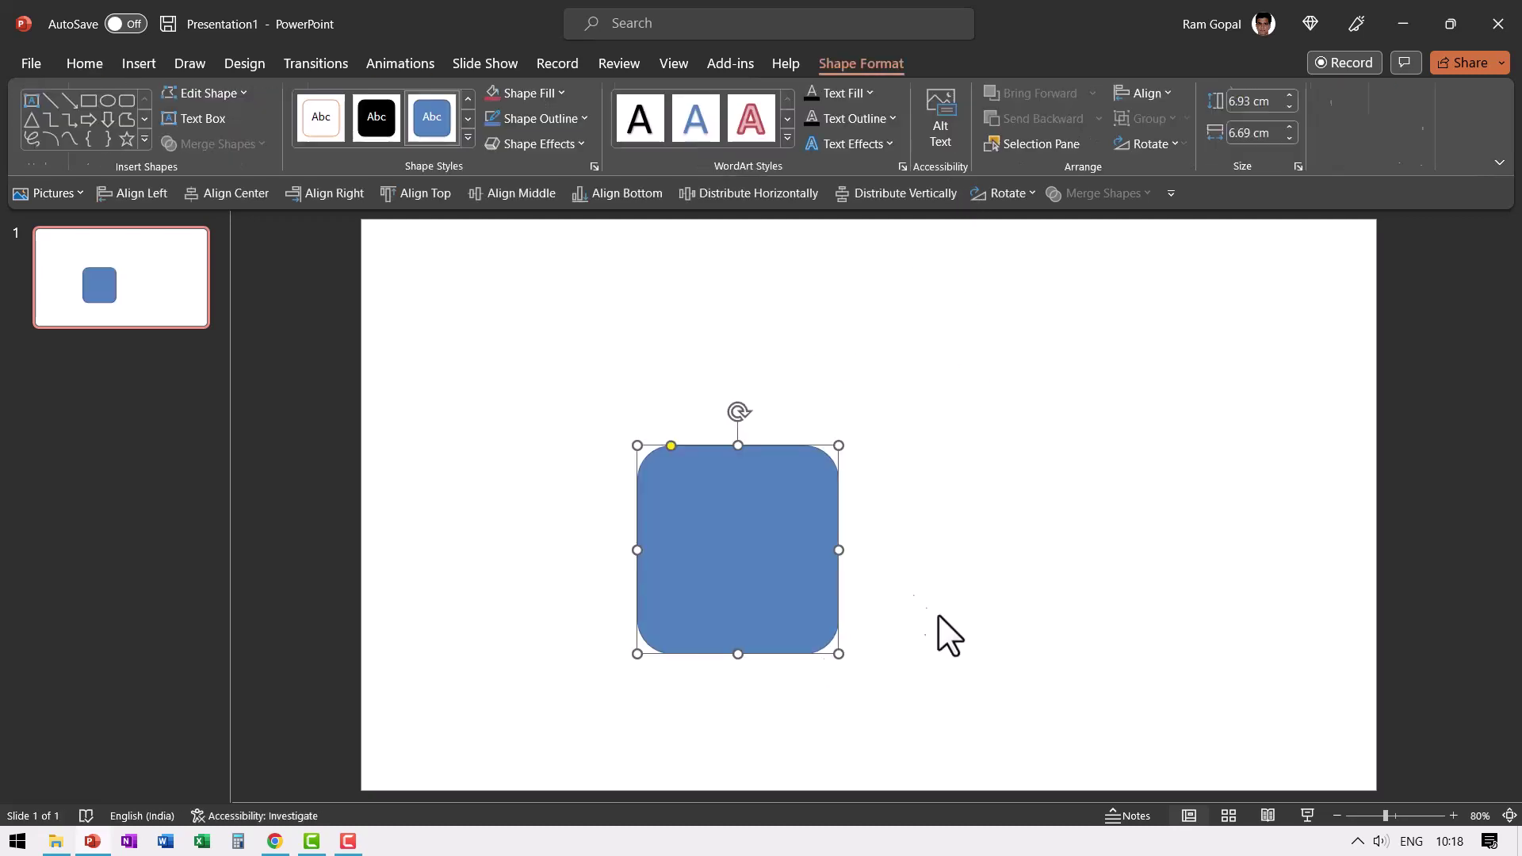
{"action": "left_click", "coordinate": [108, 103]}
{"action": "left_click_drag", "start_coordinate": [687, 366], "coordinate": [916, 589]}
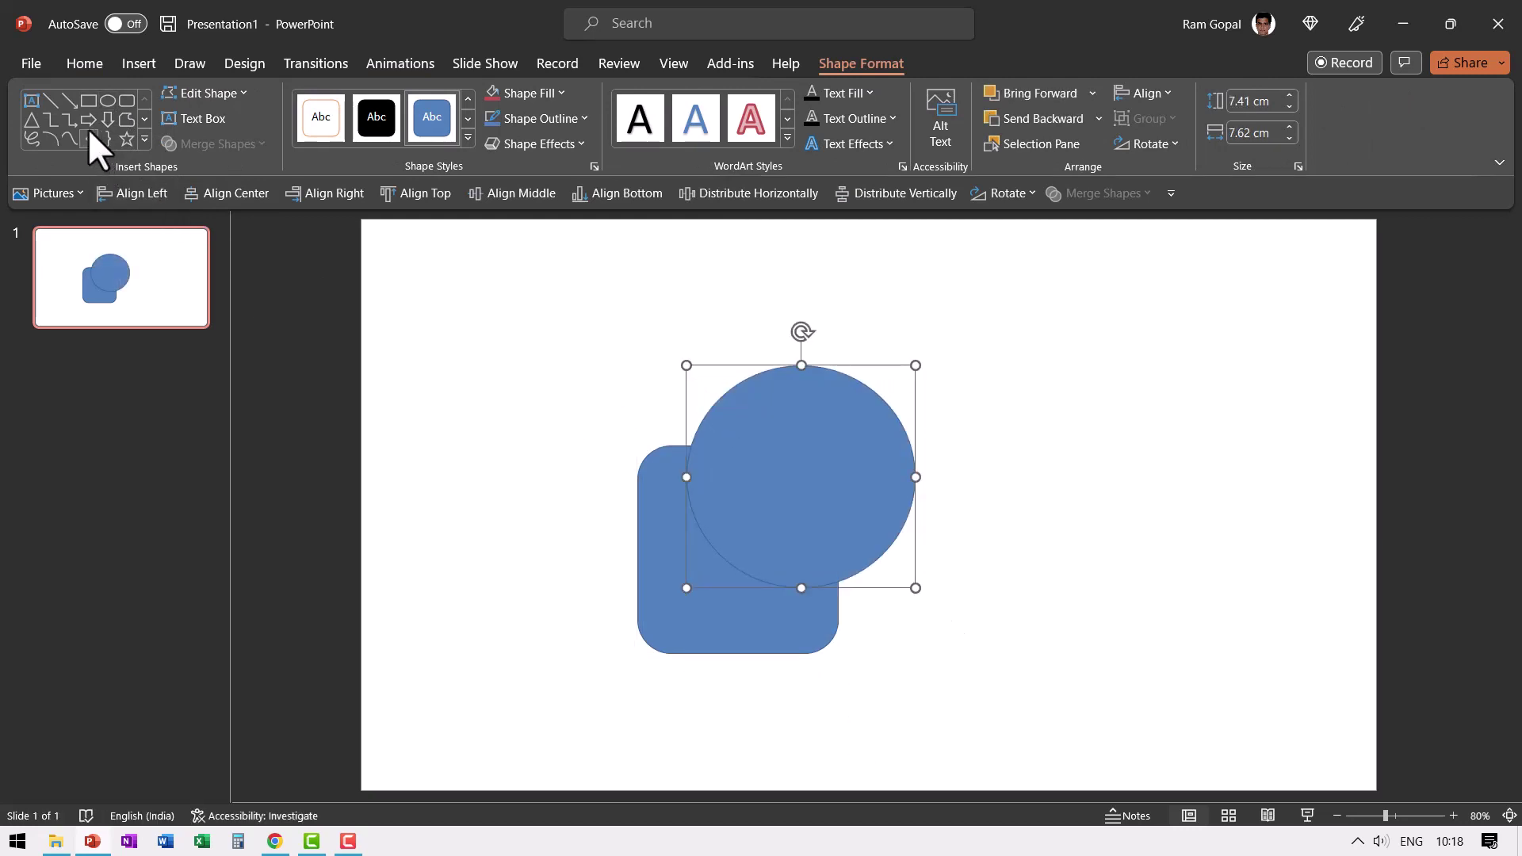
{"action": "left_click", "coordinate": [31, 125]}
{"action": "left_click_drag", "start_coordinate": [552, 523], "coordinate": [838, 713]}
{"action": "left_click", "coordinate": [709, 658]}
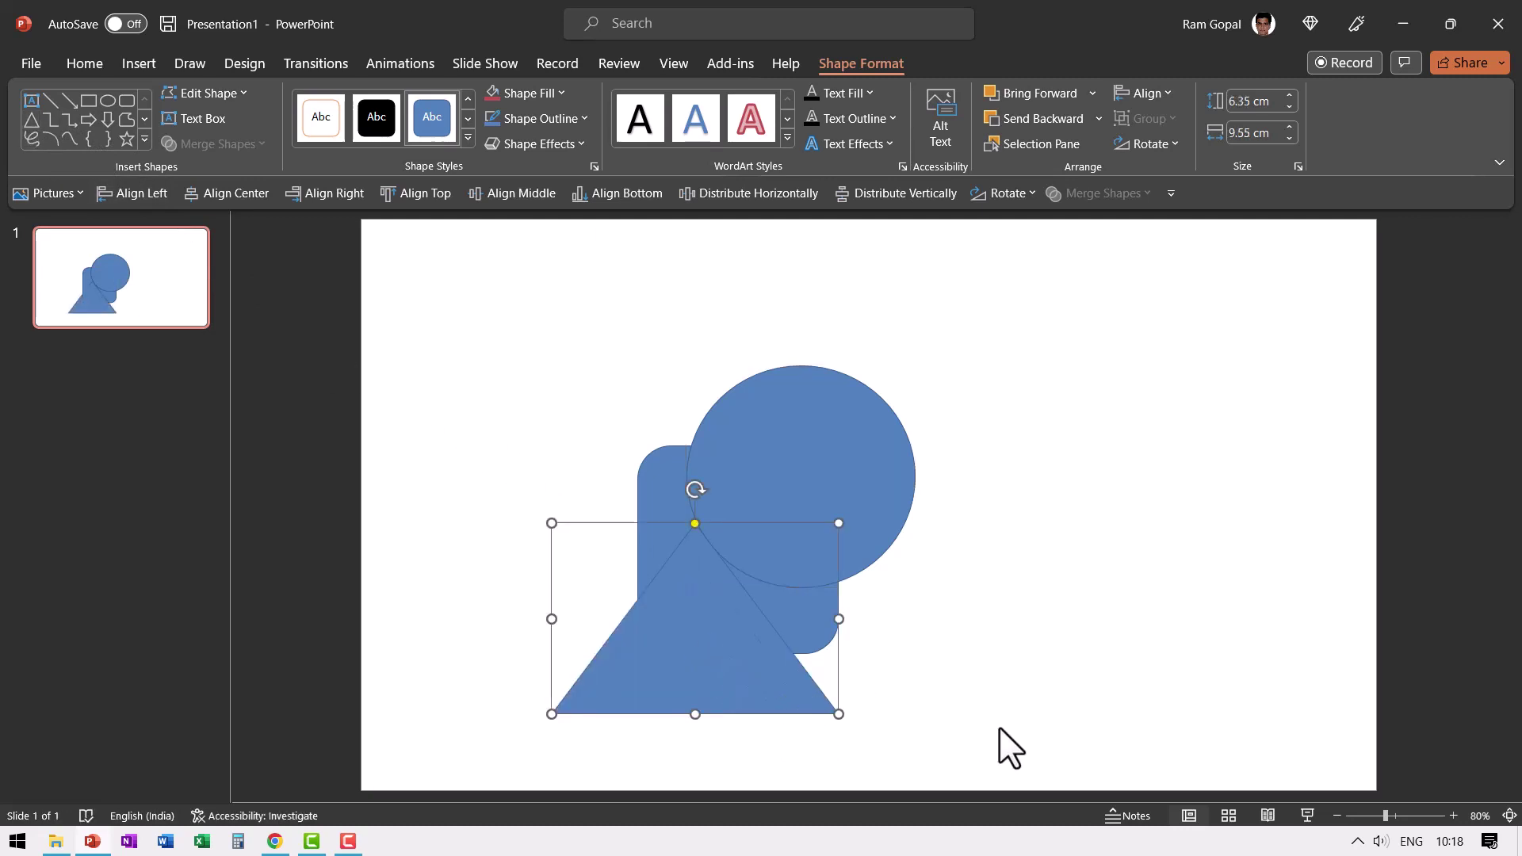
{"action": "left_click", "coordinate": [1064, 753]}
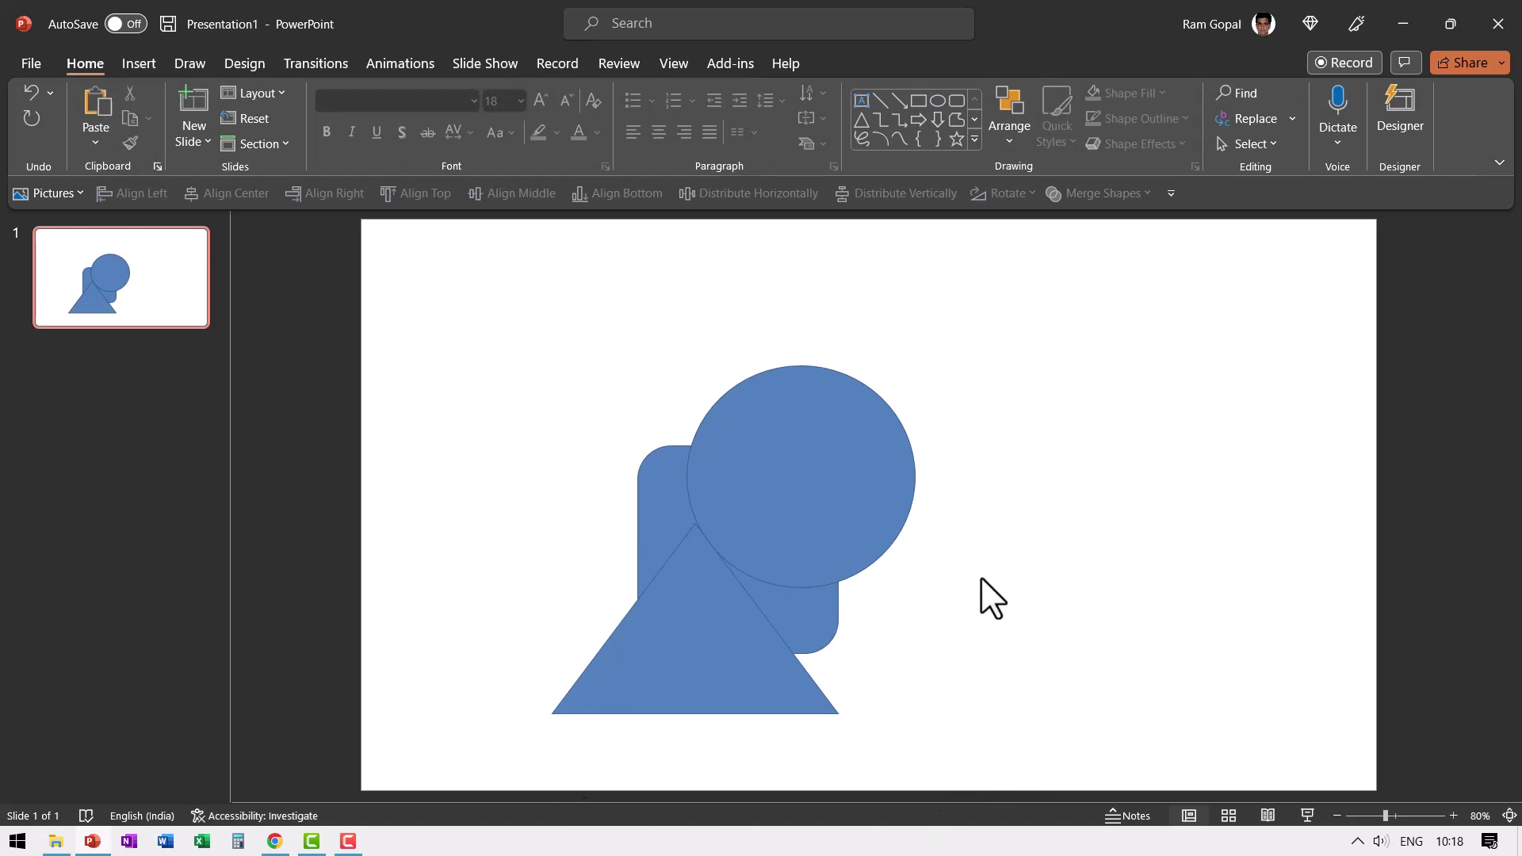
Marquee-select the triangle, rectangle and circle and merge them with Merge Shapes > Union.
{"action": "left_click_drag", "start_coordinate": [1021, 777], "coordinate": [478, 311]}
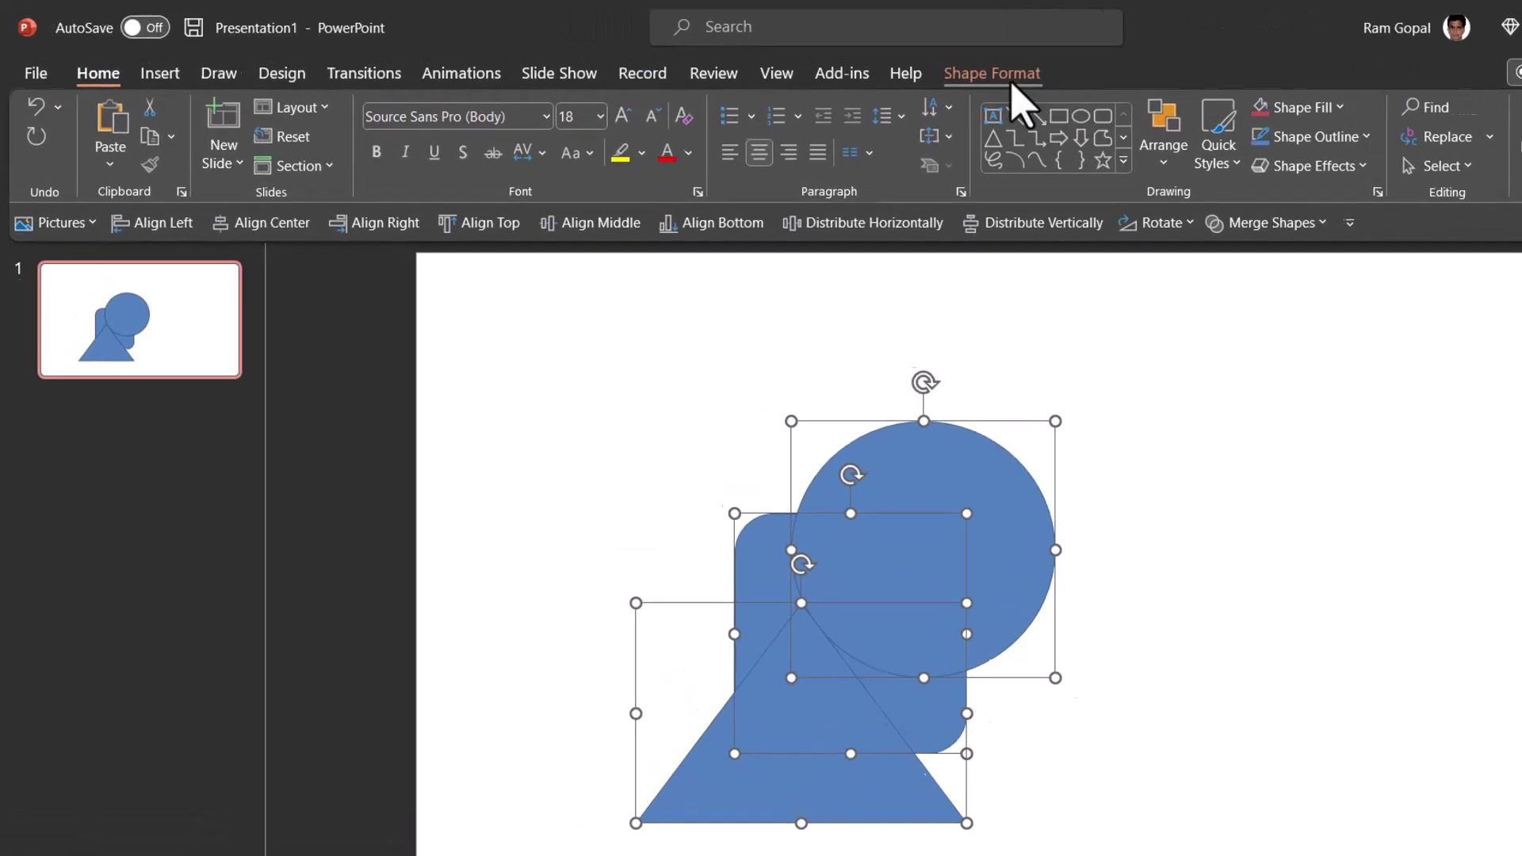
{"action": "left_click", "coordinate": [860, 64]}
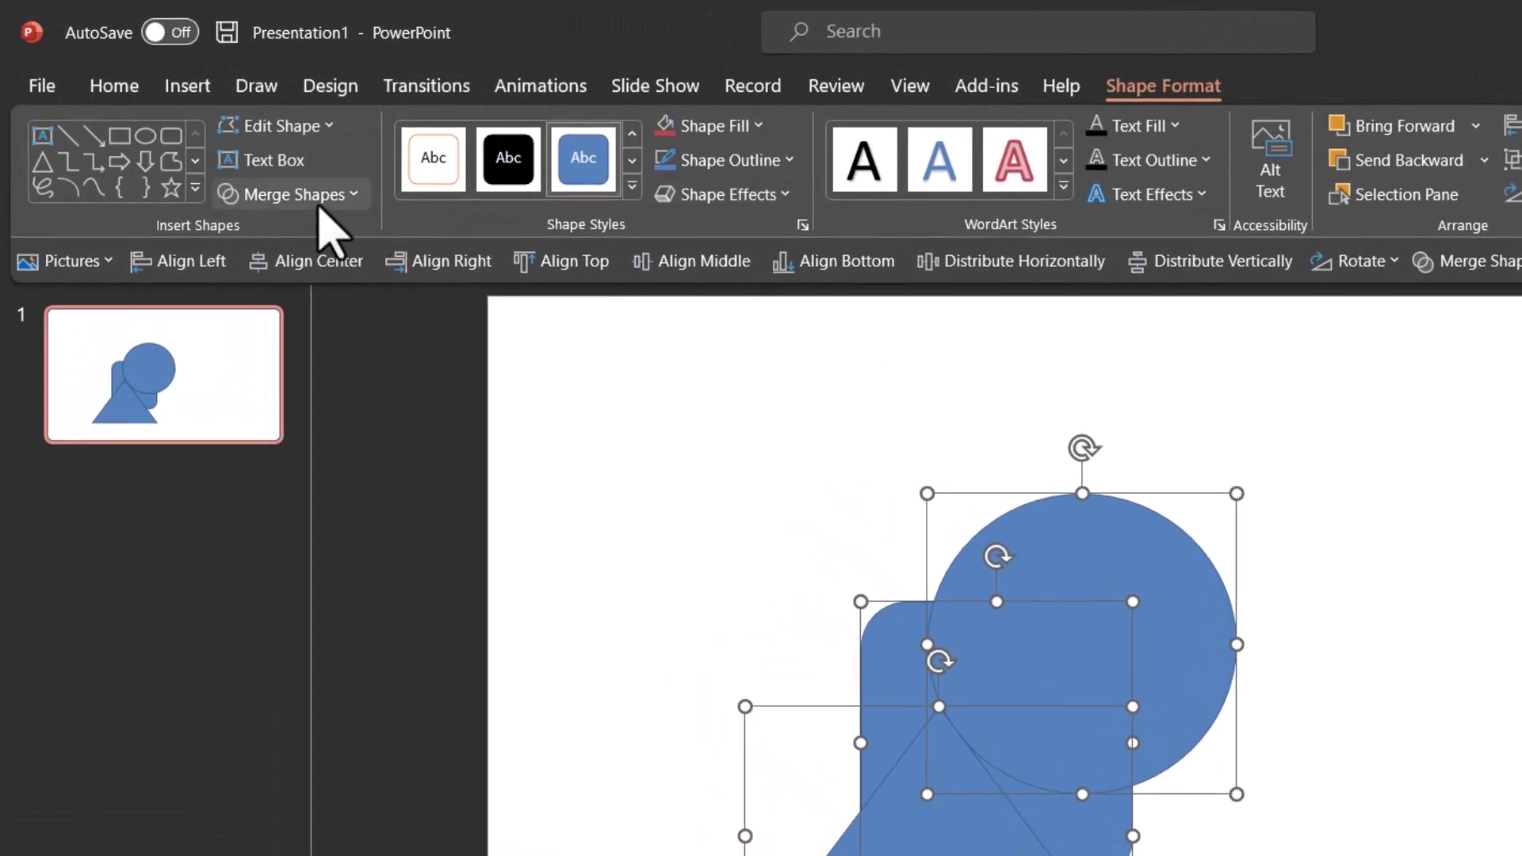
{"action": "left_click", "coordinate": [238, 146]}
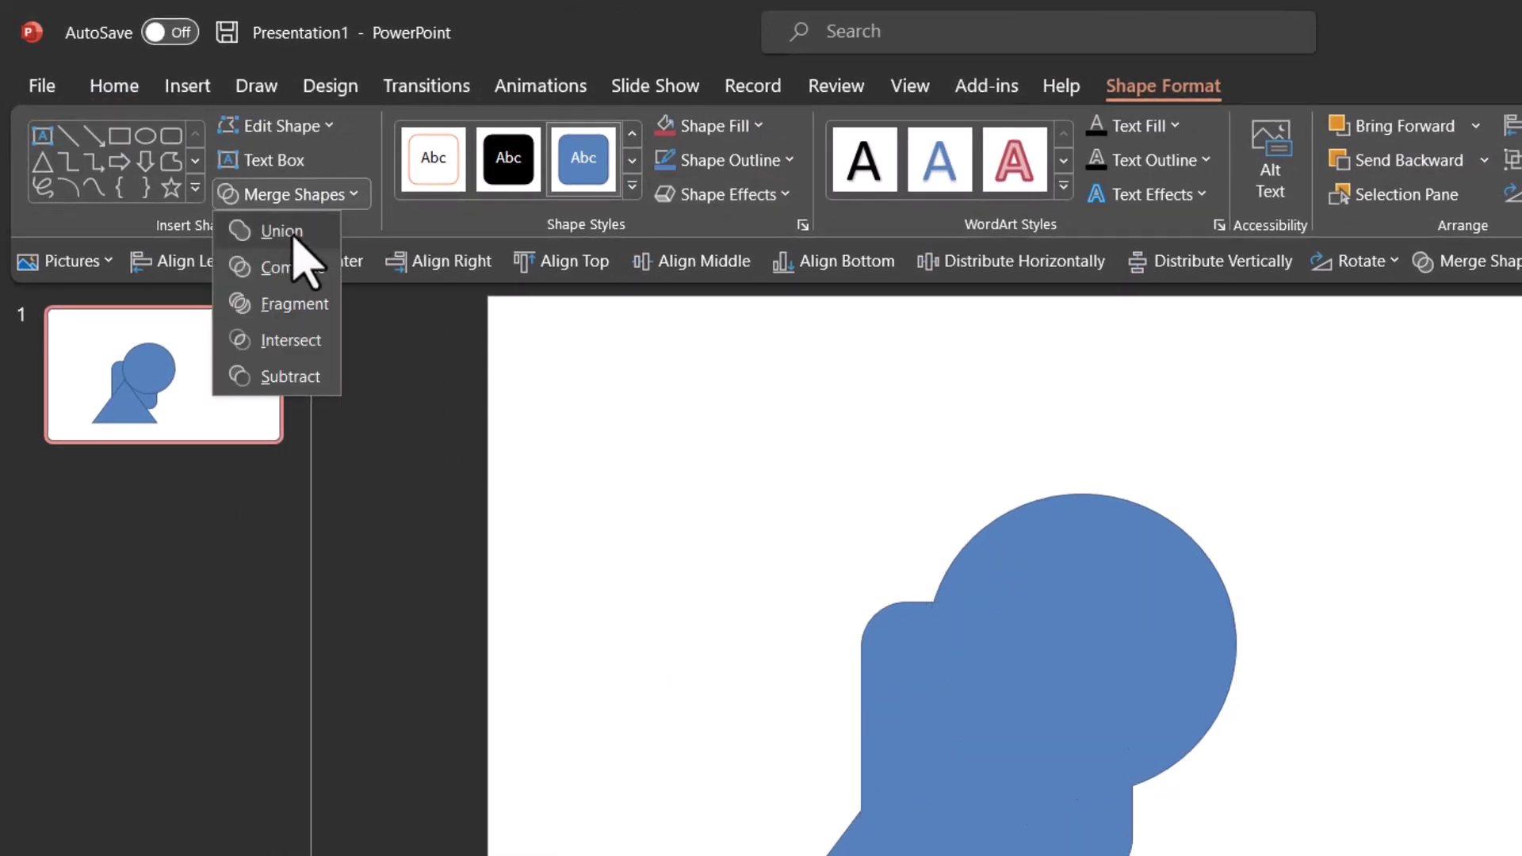
{"action": "left_click", "coordinate": [299, 230]}
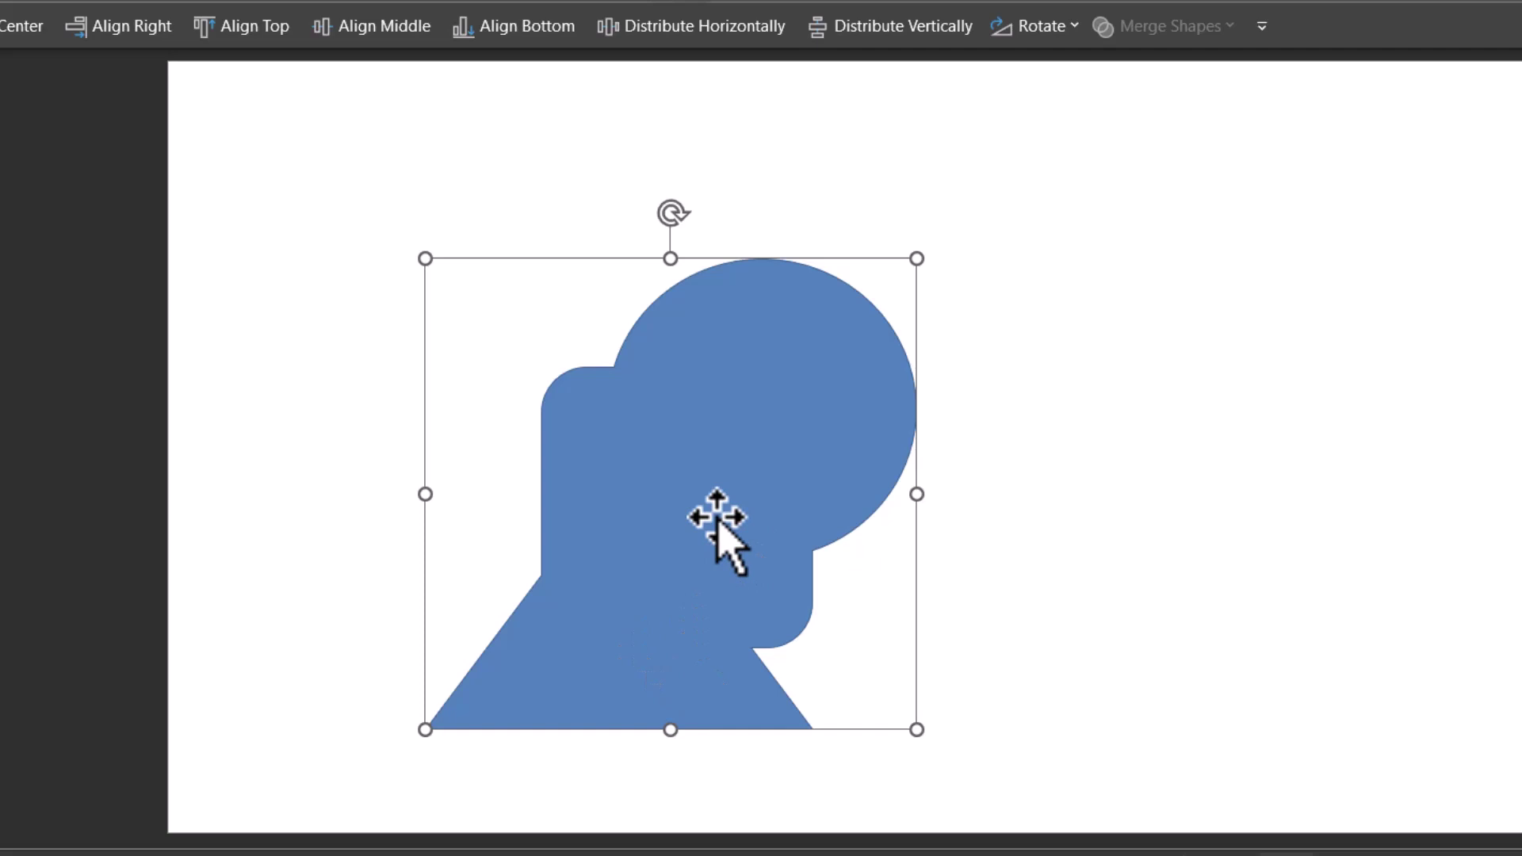
{"action": "left_click", "coordinate": [1159, 610]}
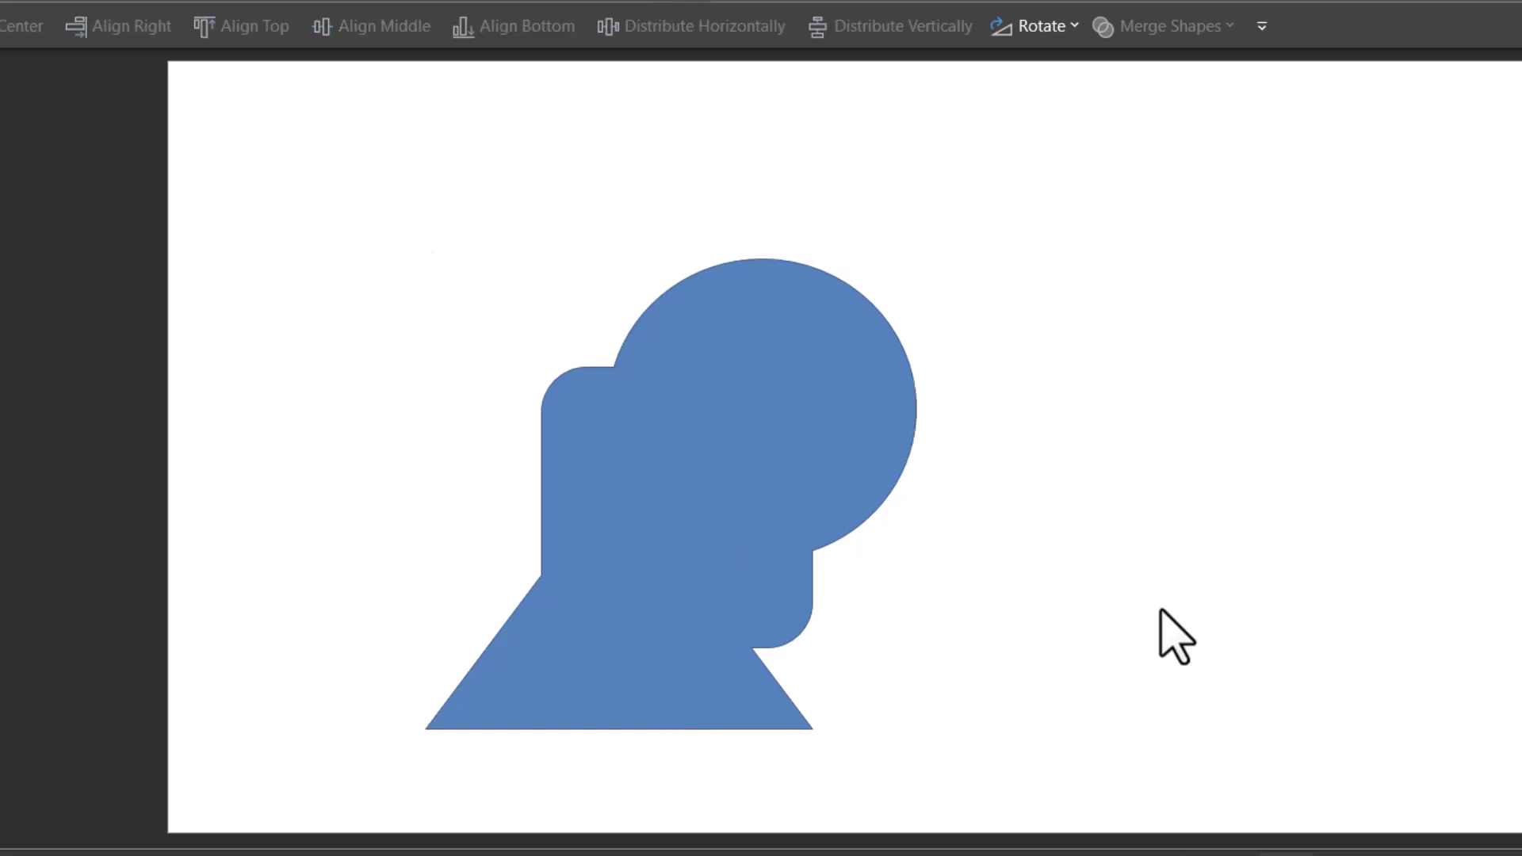
{"action": "left_click", "coordinate": [731, 460]}
{"action": "right_click", "coordinate": [731, 452]}
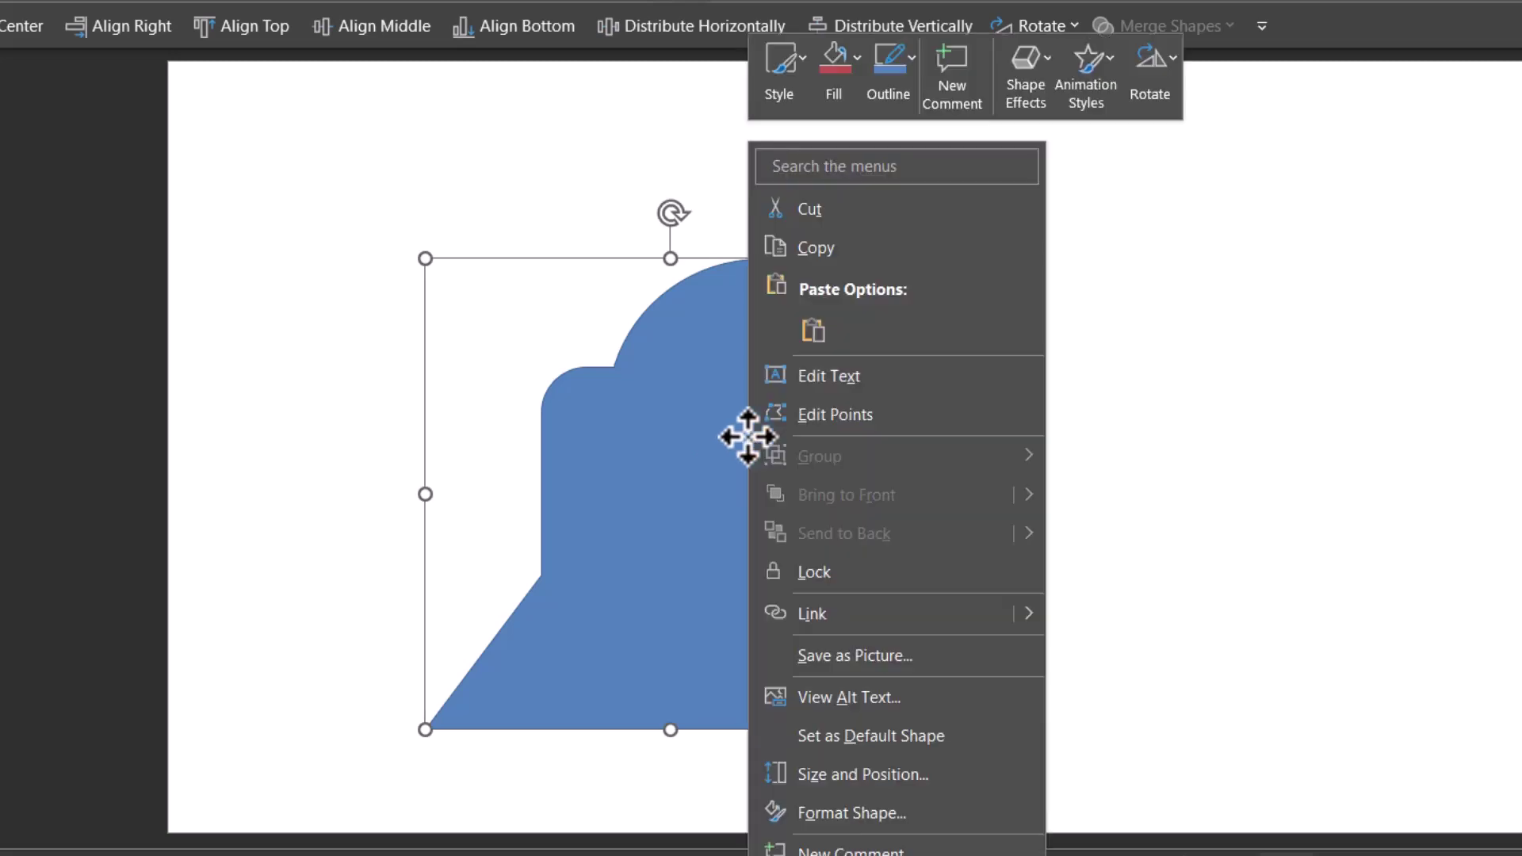
Give the silhouette a picture fill from the stock bokeh-lens photo and set No Outline.
{"action": "left_click", "coordinate": [868, 817]}
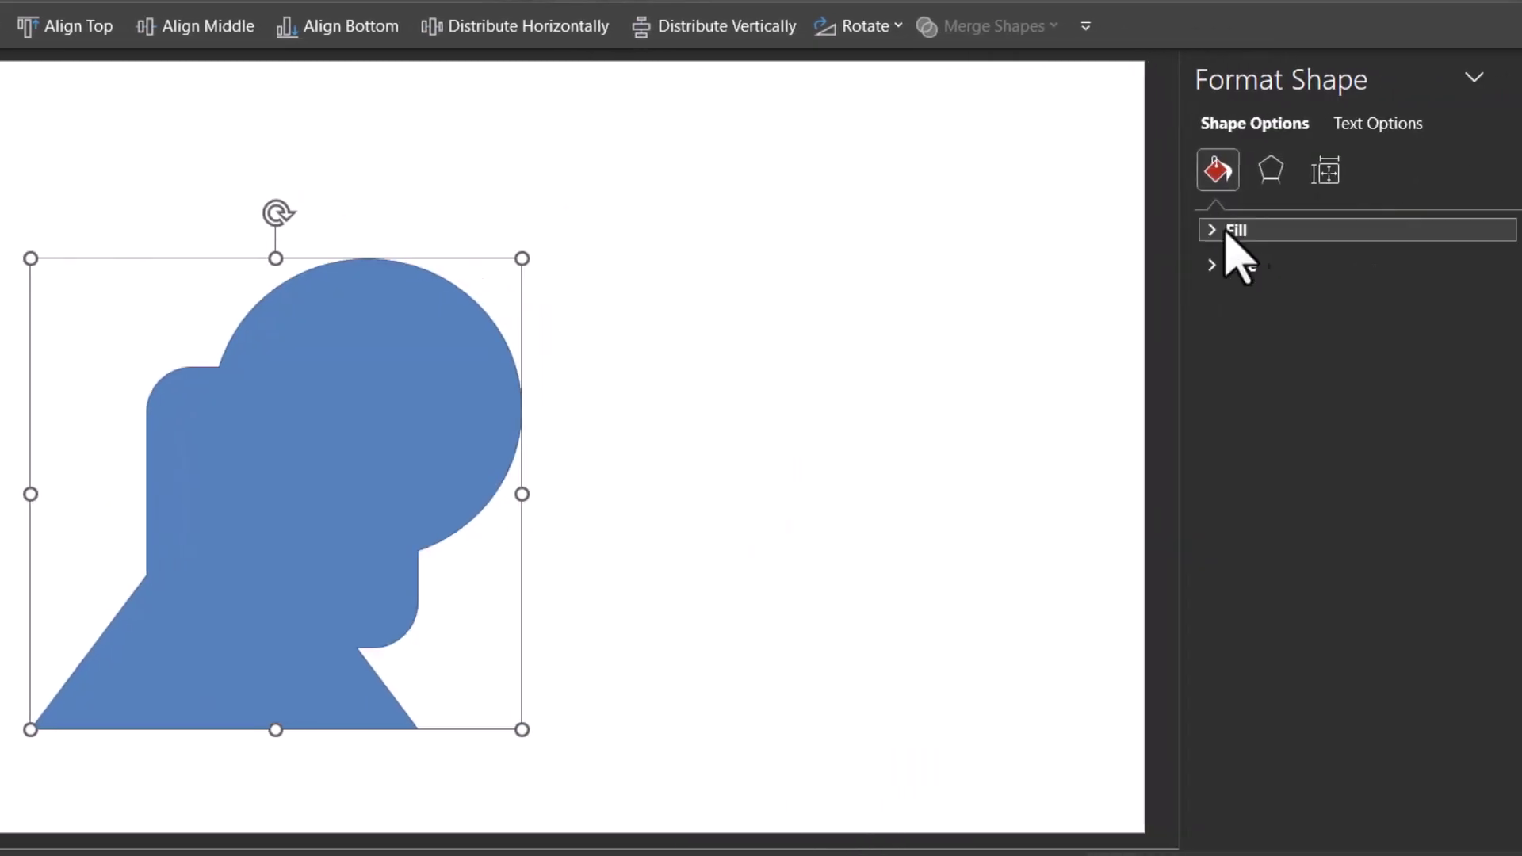
{"action": "left_click", "coordinate": [1234, 231]}
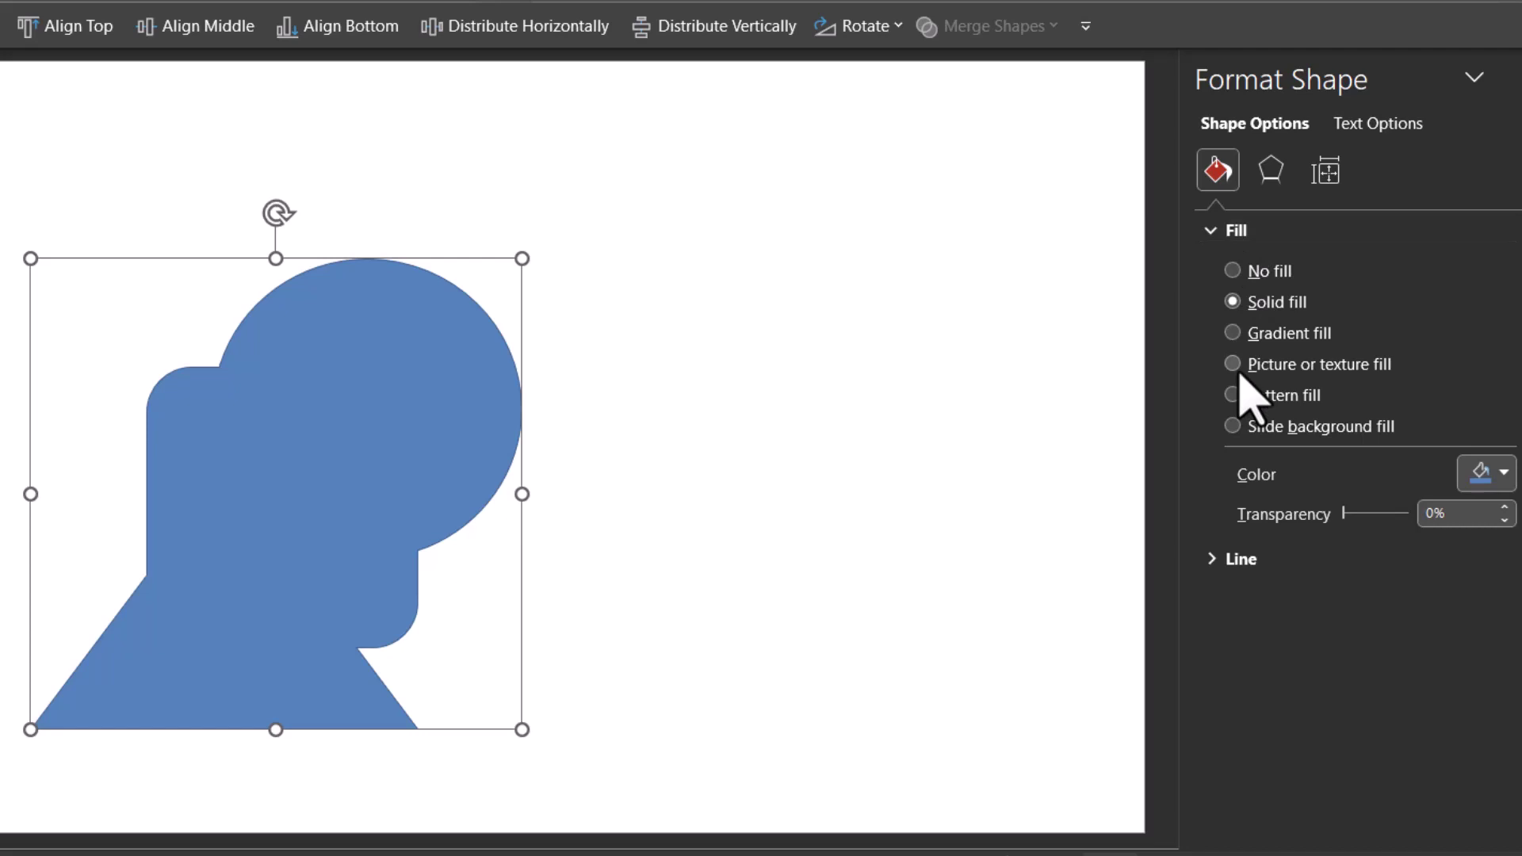
{"action": "left_click", "coordinate": [1242, 367]}
{"action": "left_click", "coordinate": [1274, 501]}
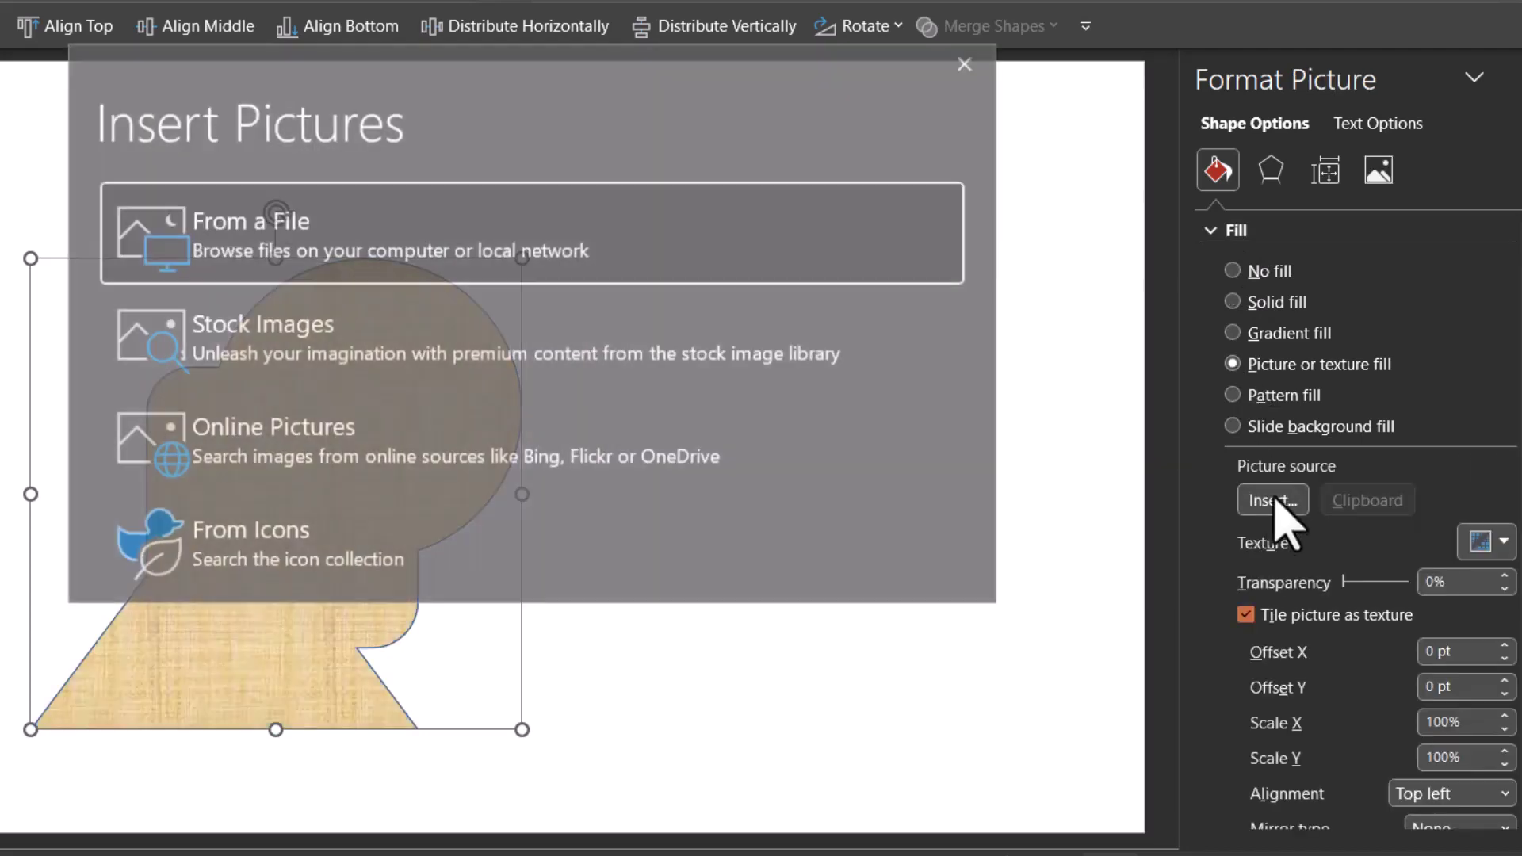
{"action": "left_click", "coordinate": [279, 356]}
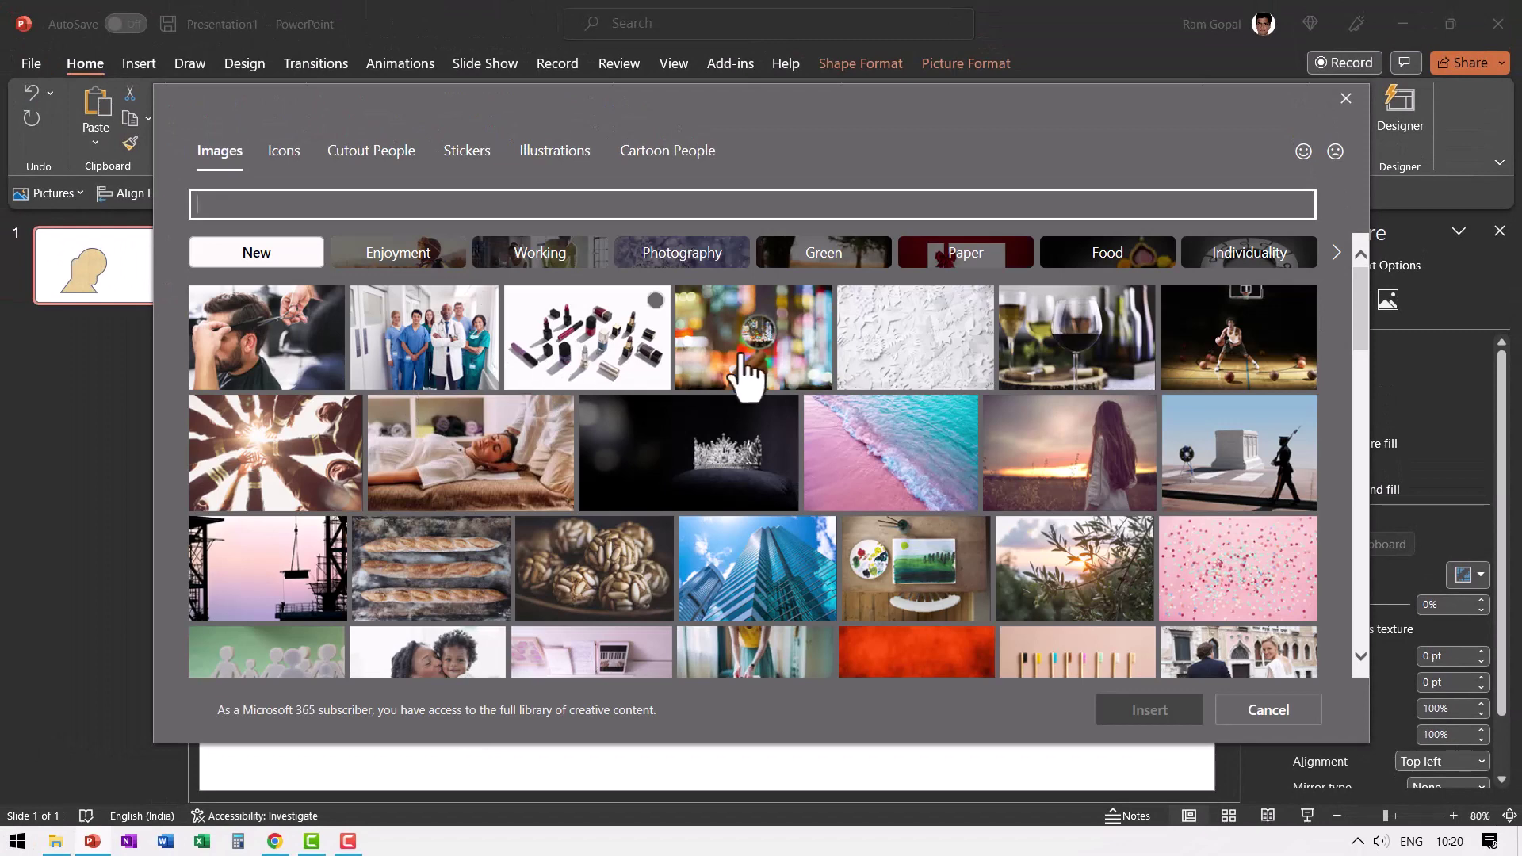
{"action": "left_click", "coordinate": [768, 367]}
{"action": "left_click", "coordinate": [1177, 710]}
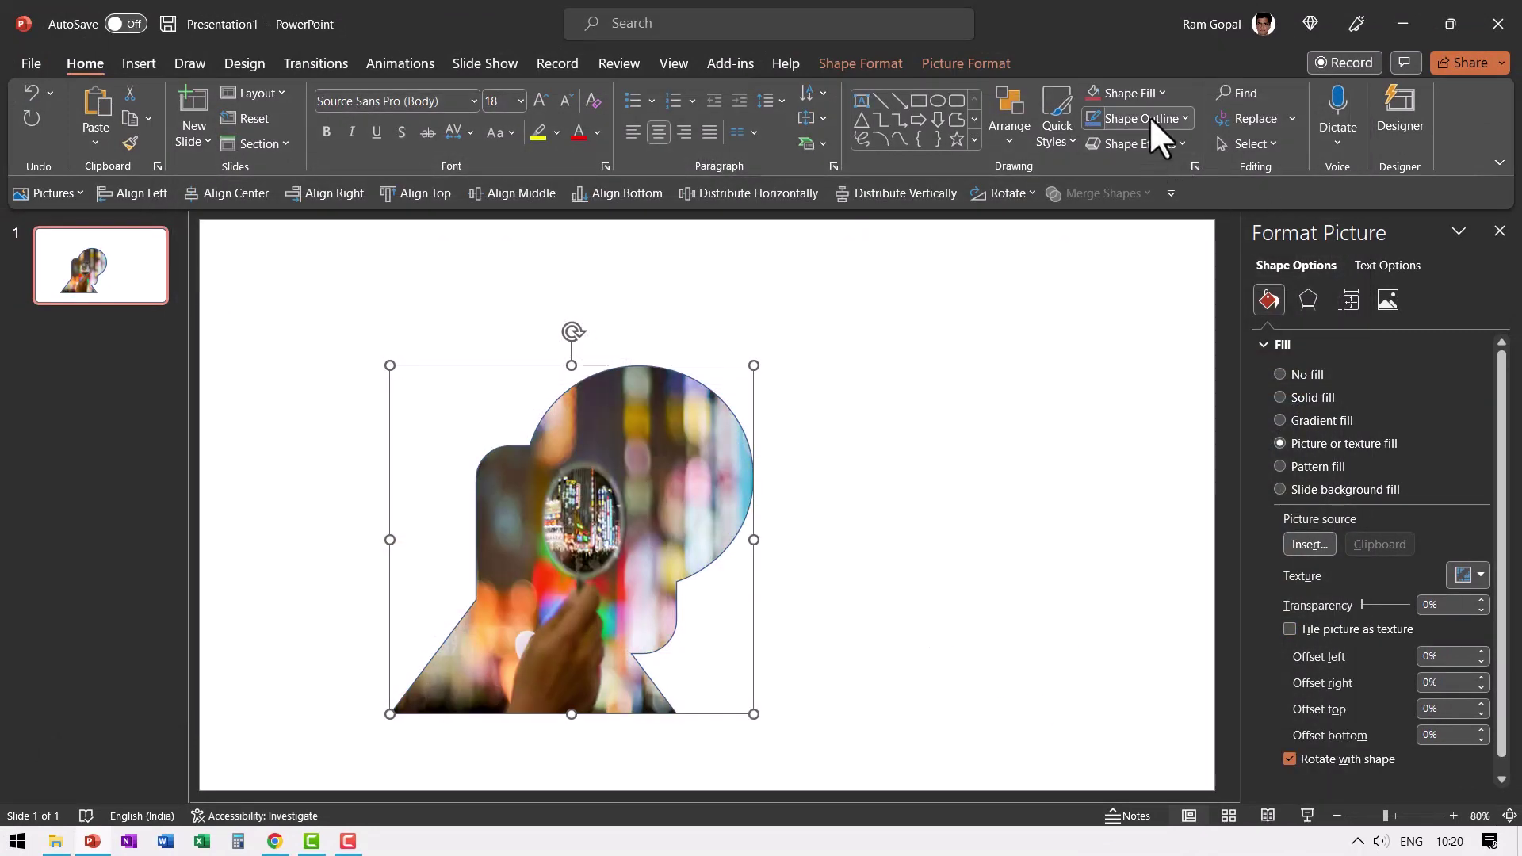
{"action": "left_click", "coordinate": [1150, 117]}
{"action": "left_click", "coordinate": [1129, 333]}
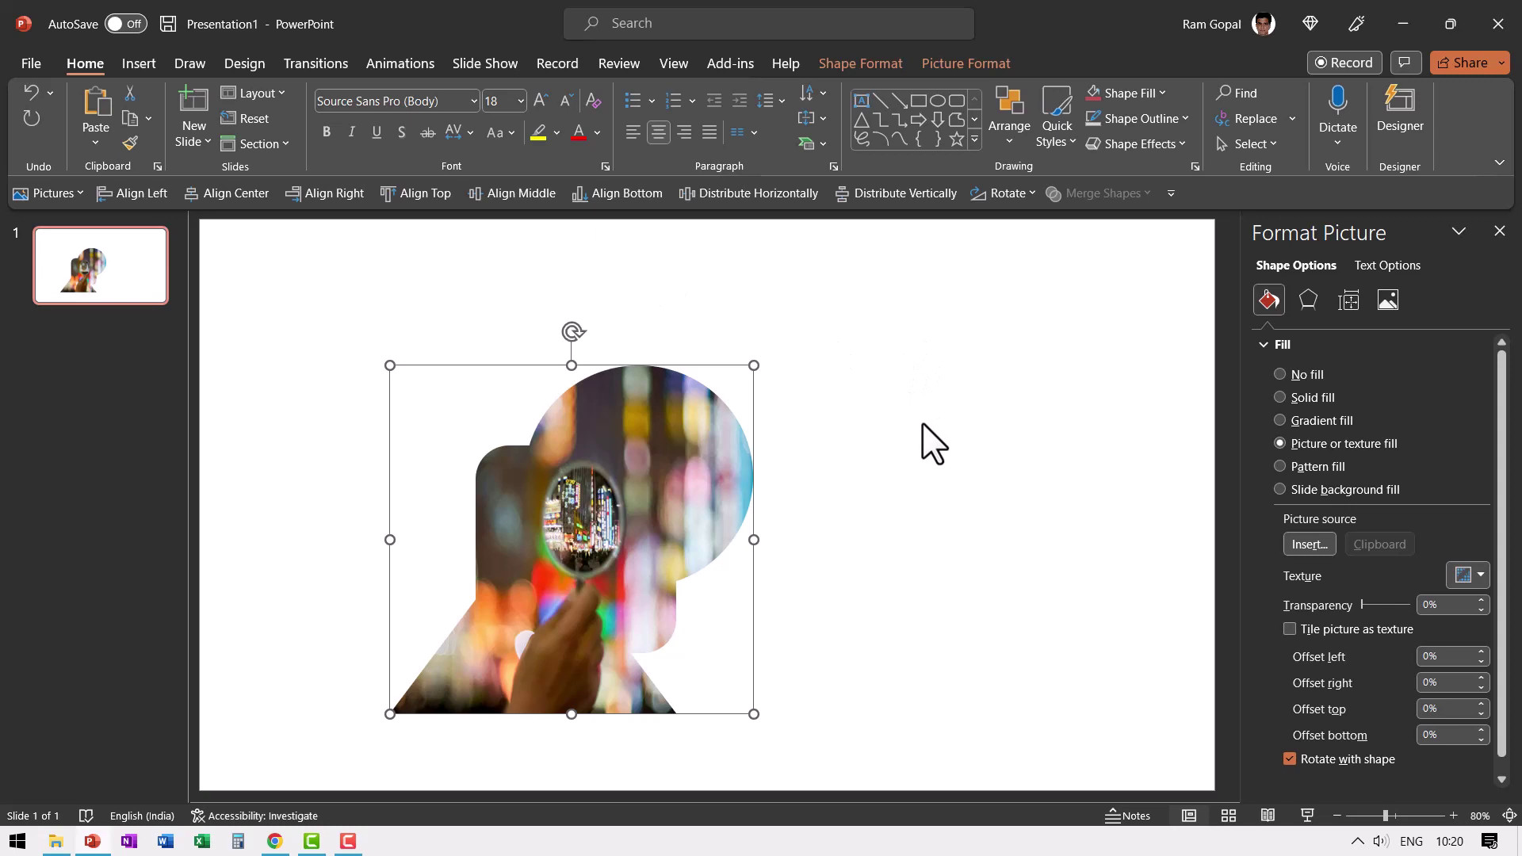
Save As to the Desktop with file type PDF (*.pdf) and the name 'Random'.
{"action": "left_click", "coordinate": [24, 67]}
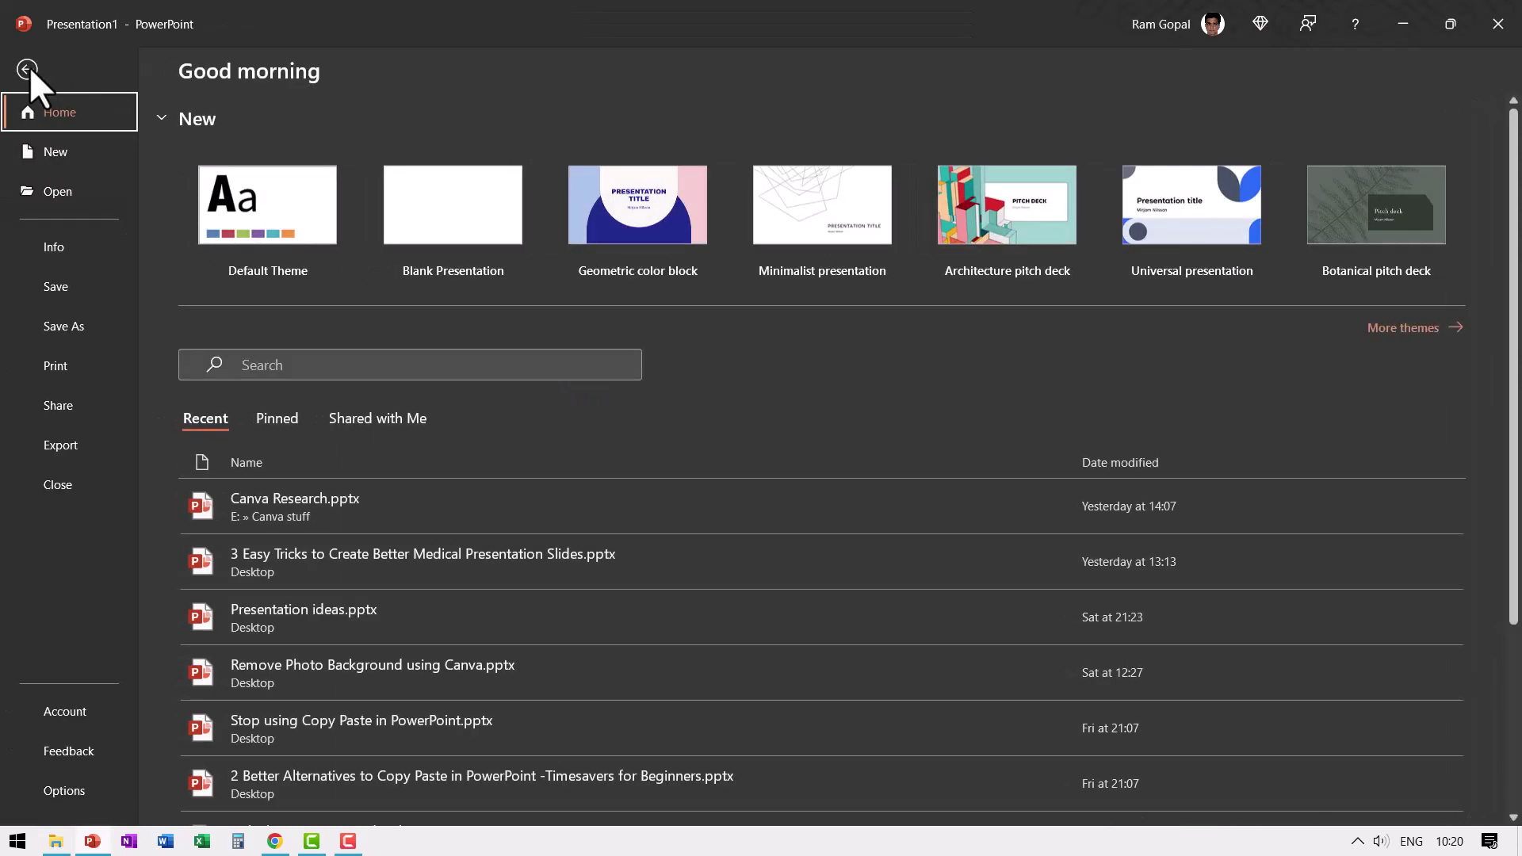
{"action": "left_click", "coordinate": [62, 323]}
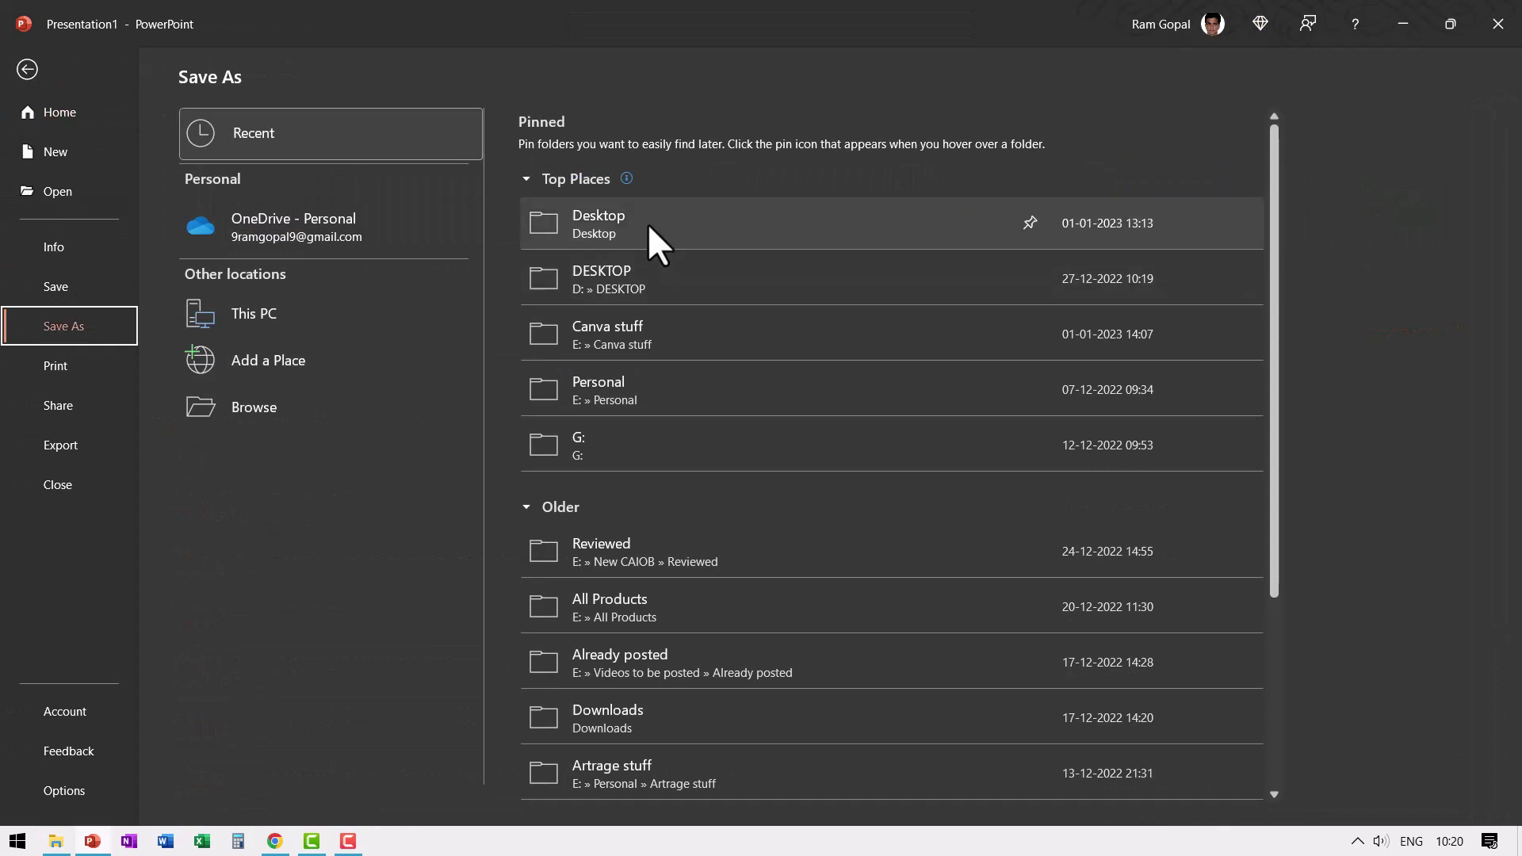
{"action": "left_click", "coordinate": [648, 224]}
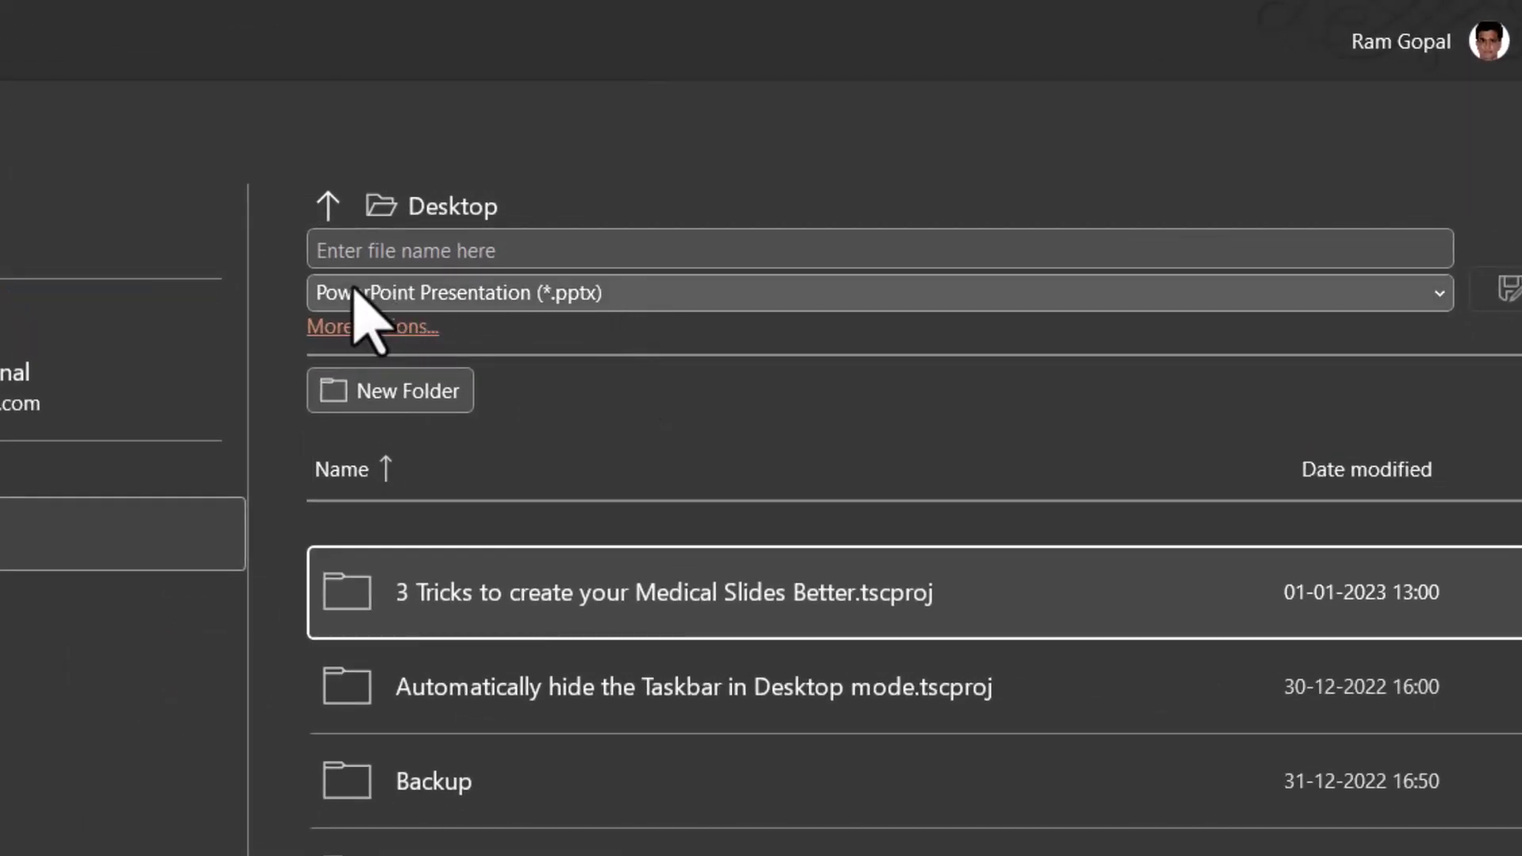
{"action": "left_click", "coordinate": [659, 292]}
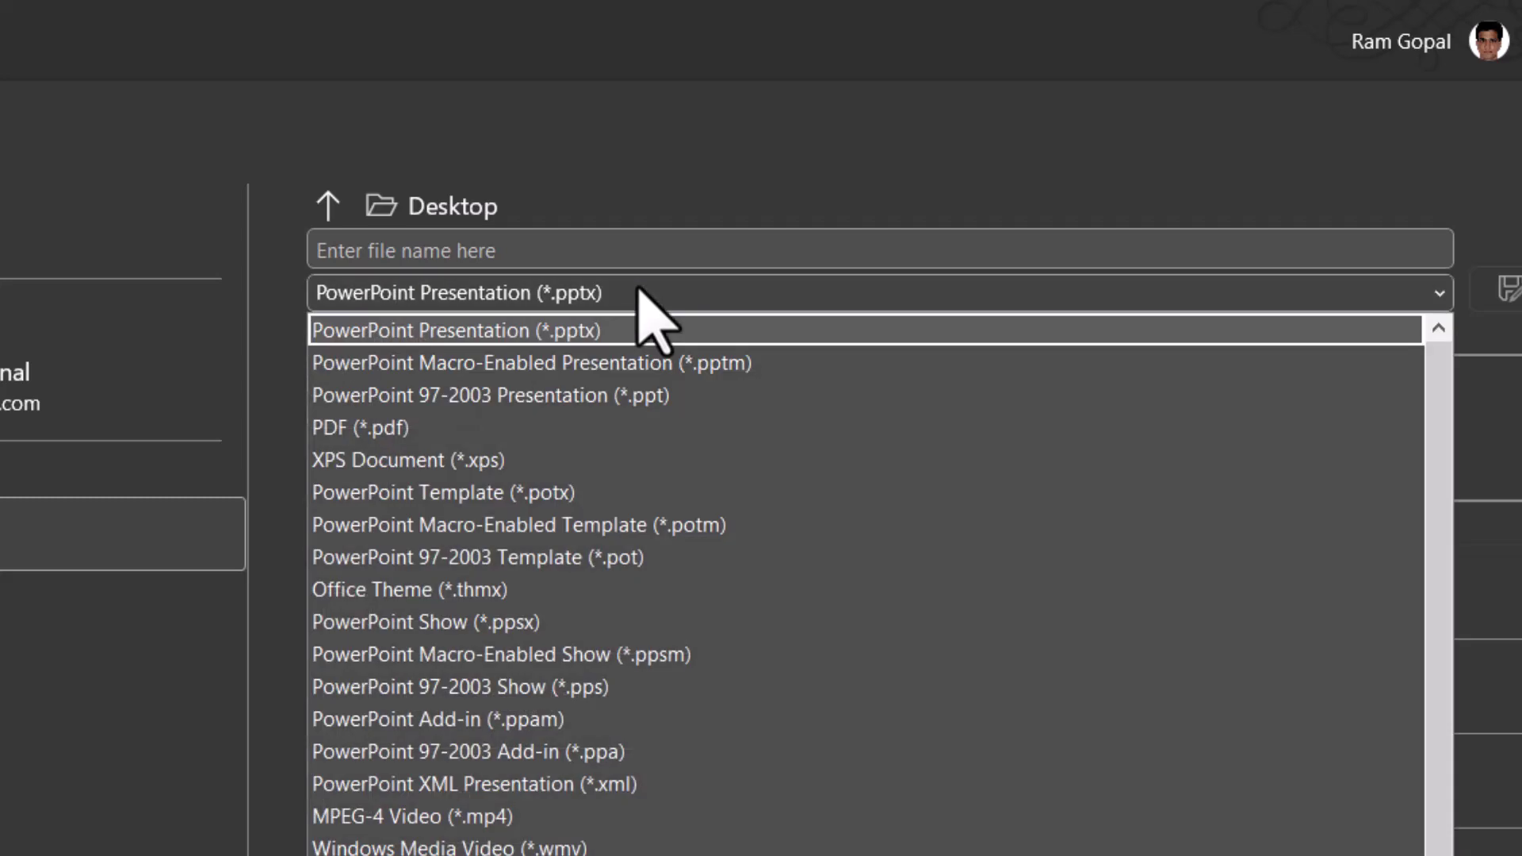
{"action": "left_click", "coordinate": [399, 433]}
{"action": "left_click", "coordinate": [454, 254]}
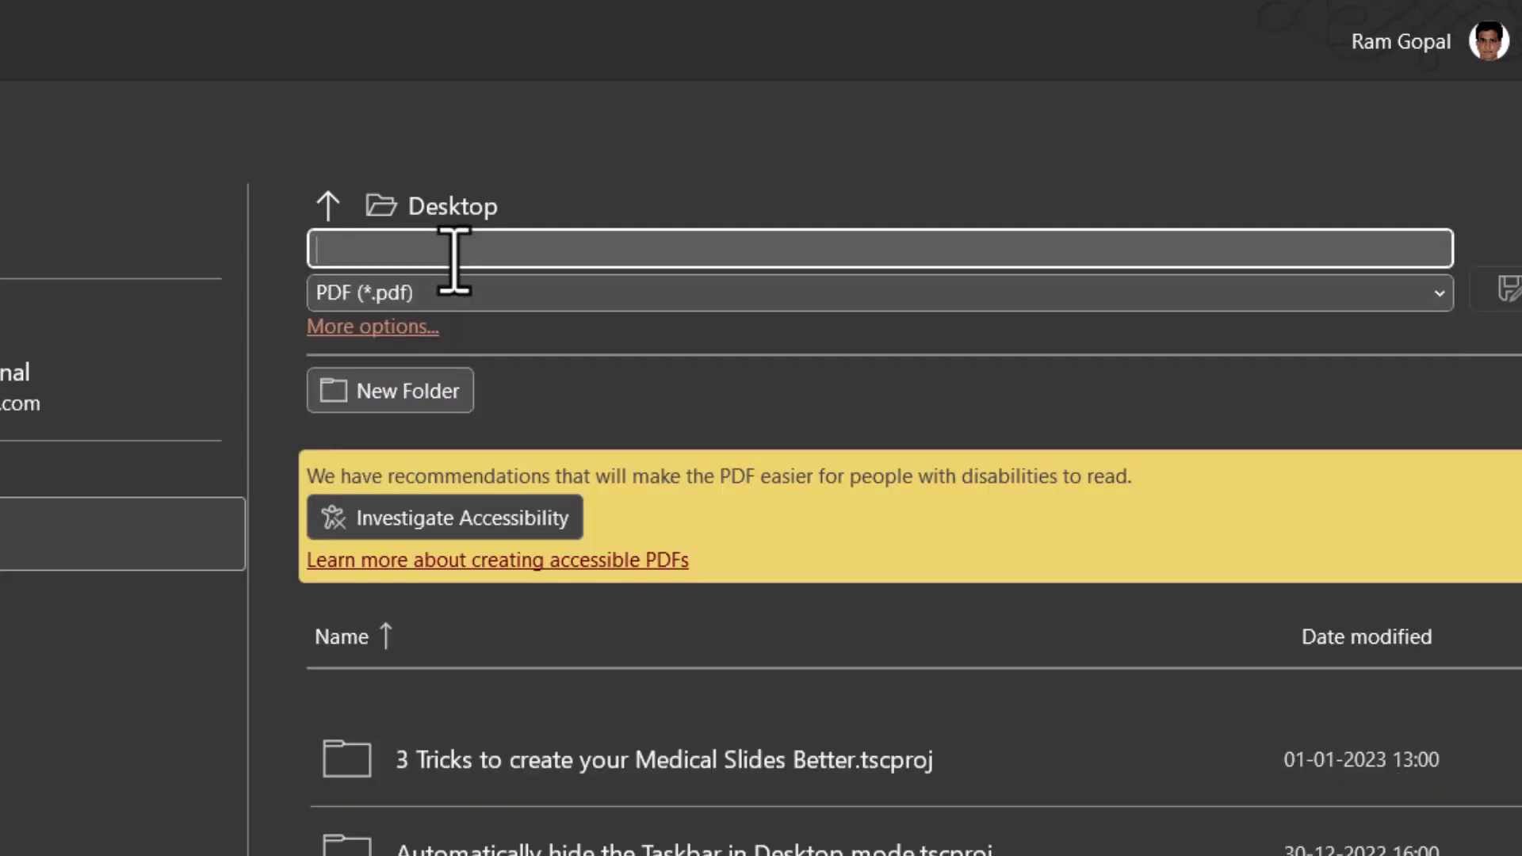
{"action": "type", "text": "Random"}
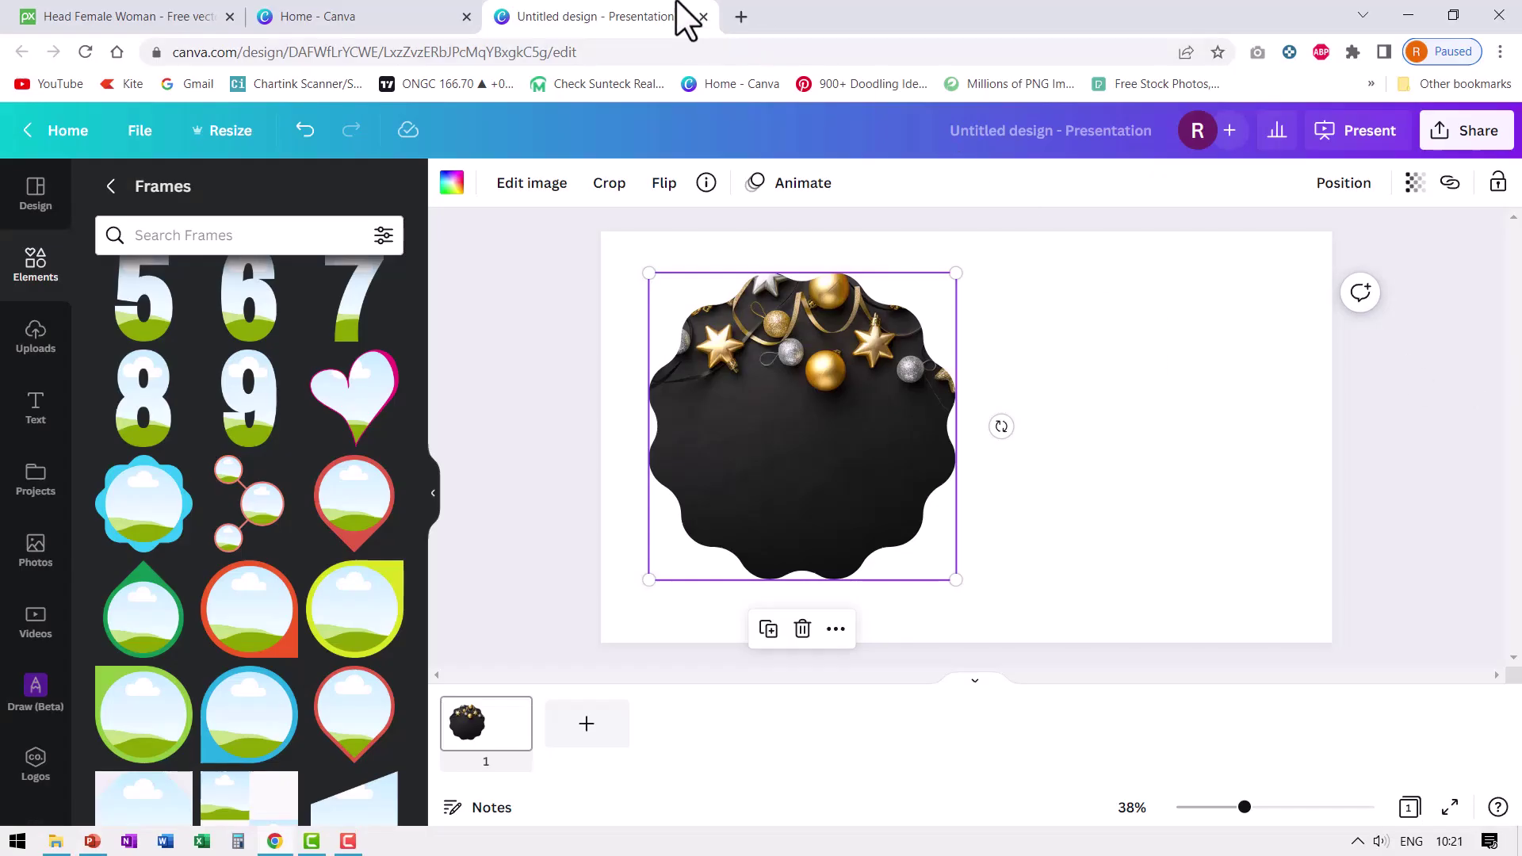
Close the untitled design, import Random.pdf from the computer, and find it under Recent designs.
{"action": "left_click", "coordinate": [703, 16]}
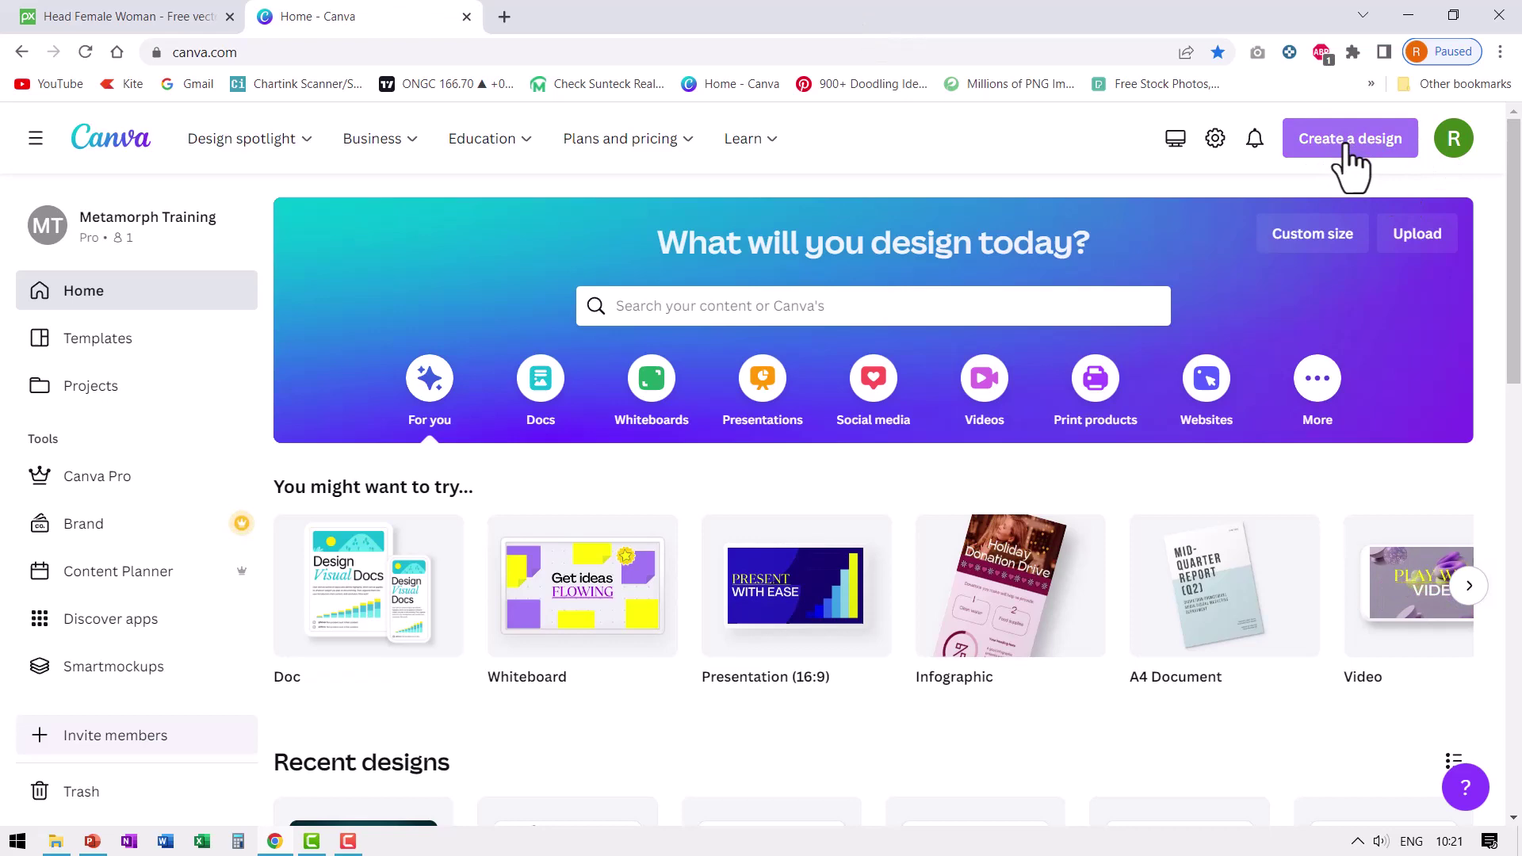
{"action": "left_click", "coordinate": [1351, 140]}
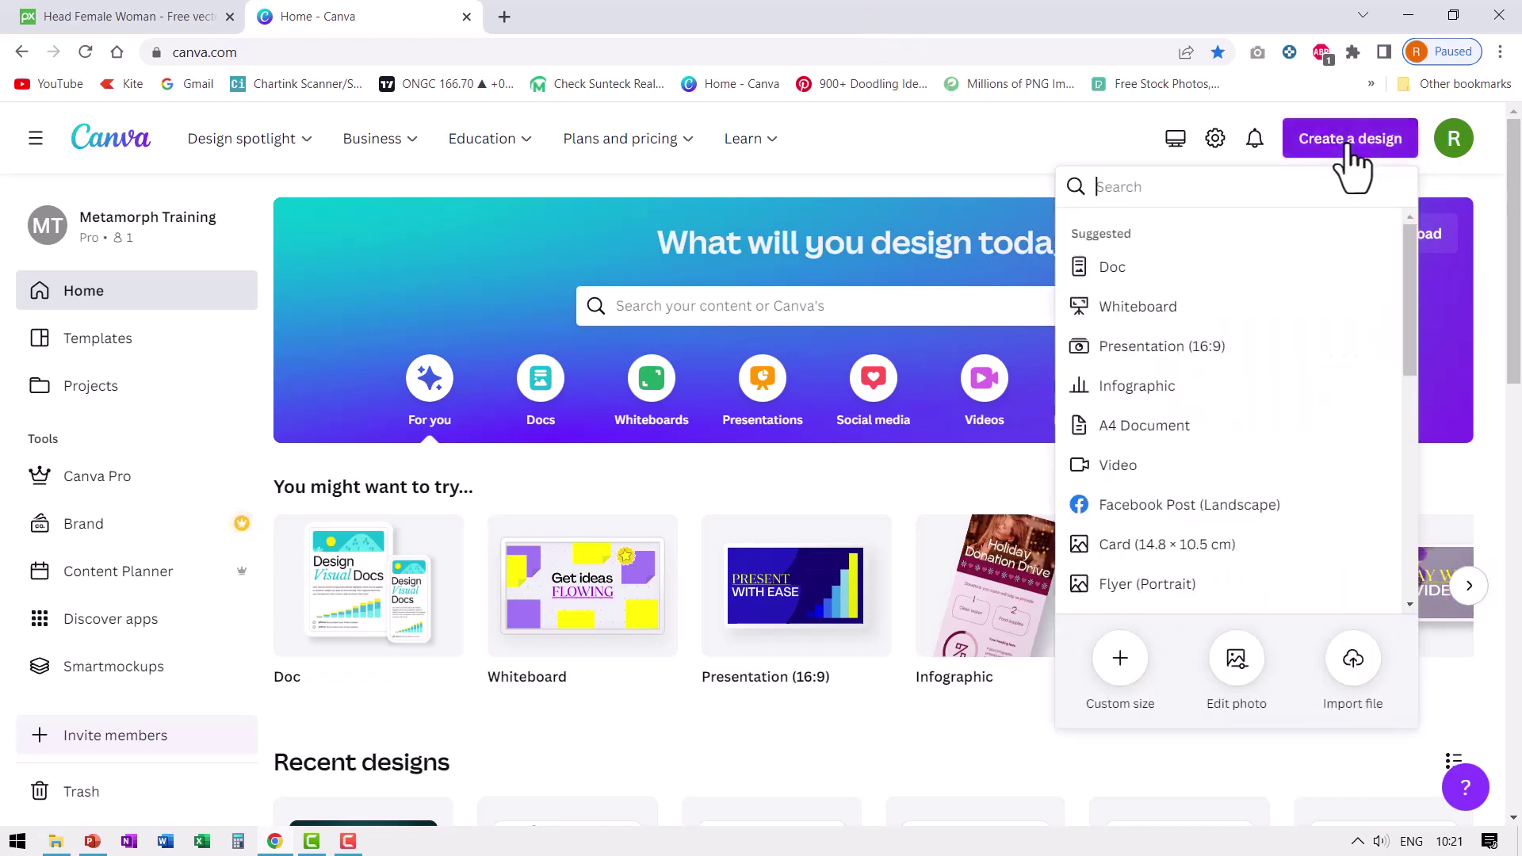
{"action": "left_click", "coordinate": [1359, 672]}
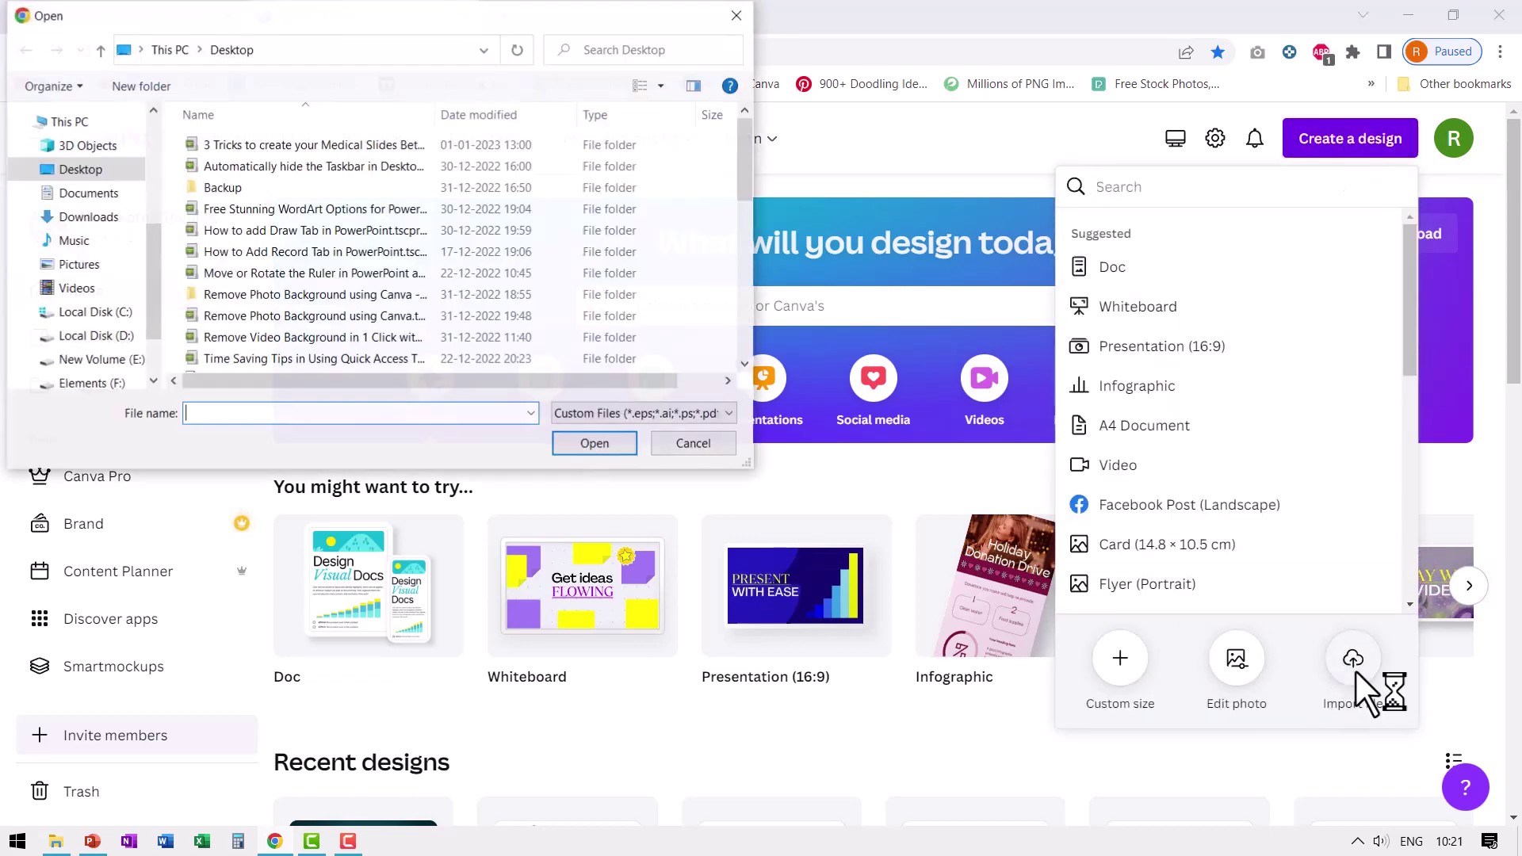
{"action": "scroll", "coordinate": [335, 211], "scroll_direction": "down", "scroll_amount": 8}
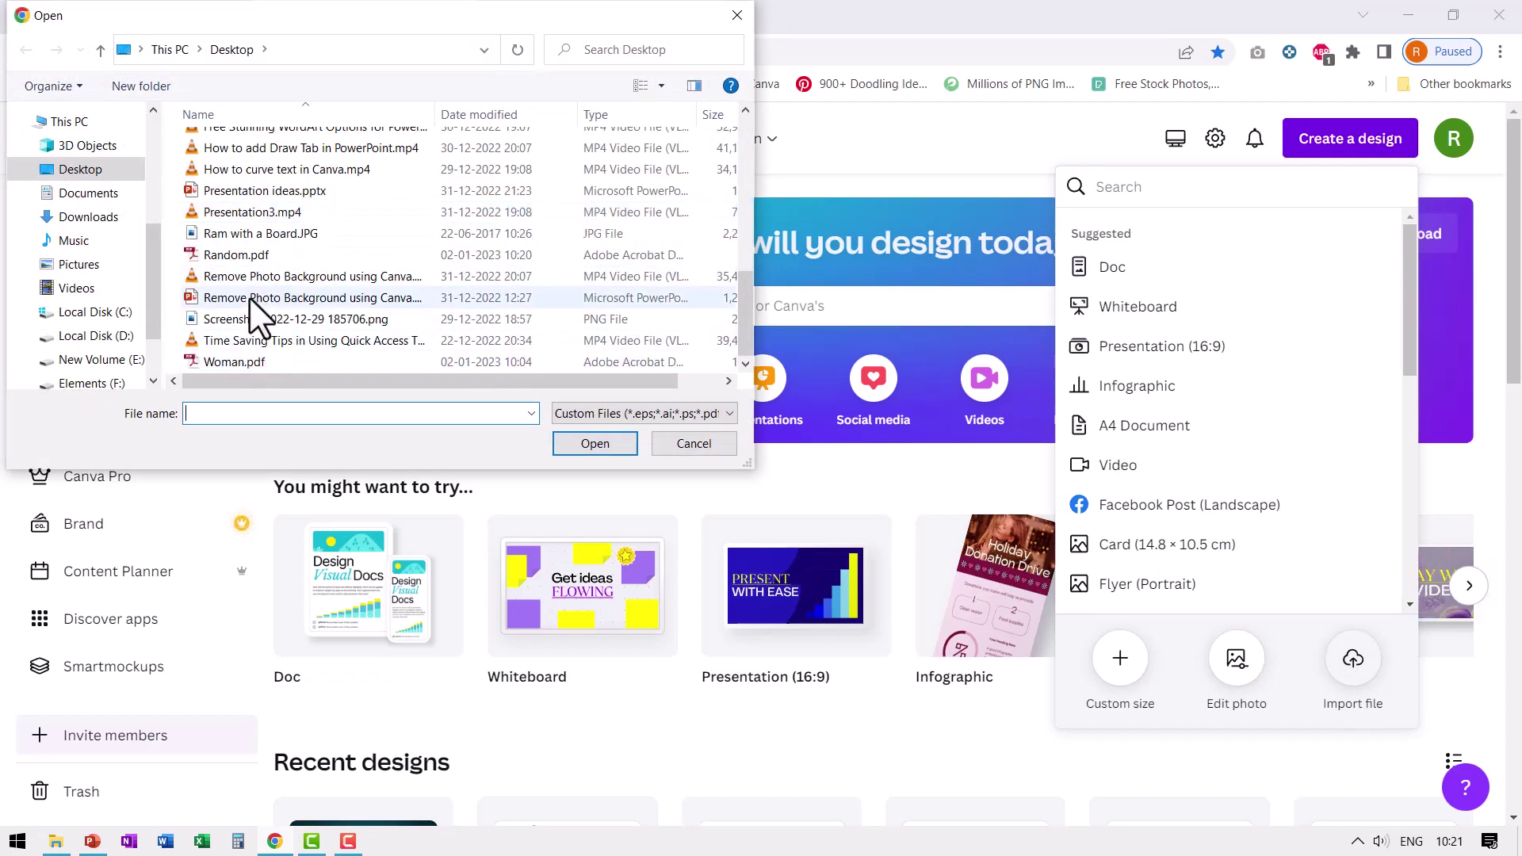
{"action": "left_click", "coordinate": [250, 259]}
{"action": "left_click", "coordinate": [596, 451]}
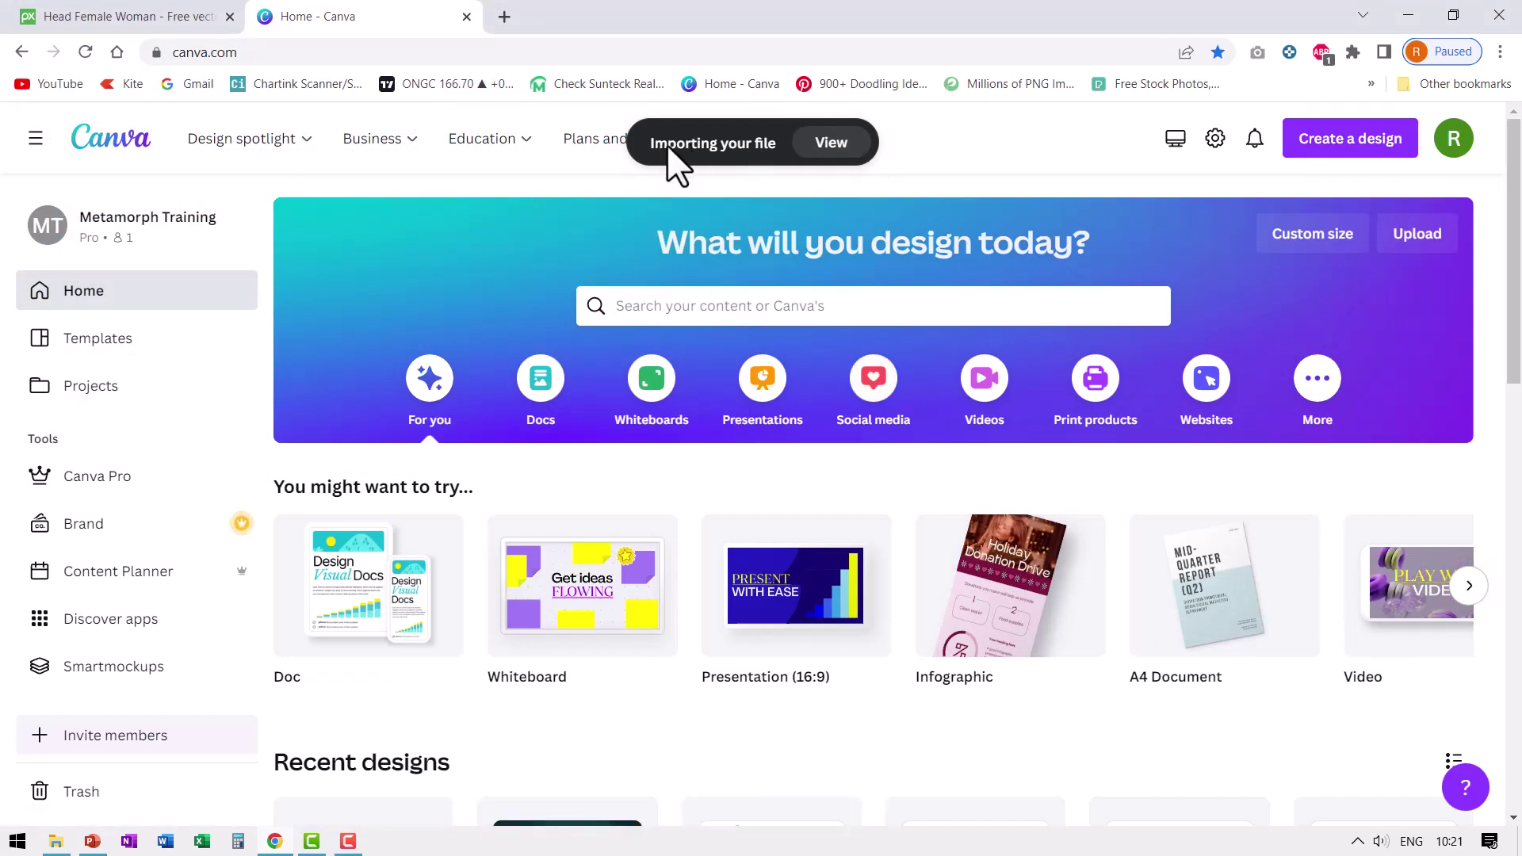
{"action": "left_click", "coordinate": [825, 158]}
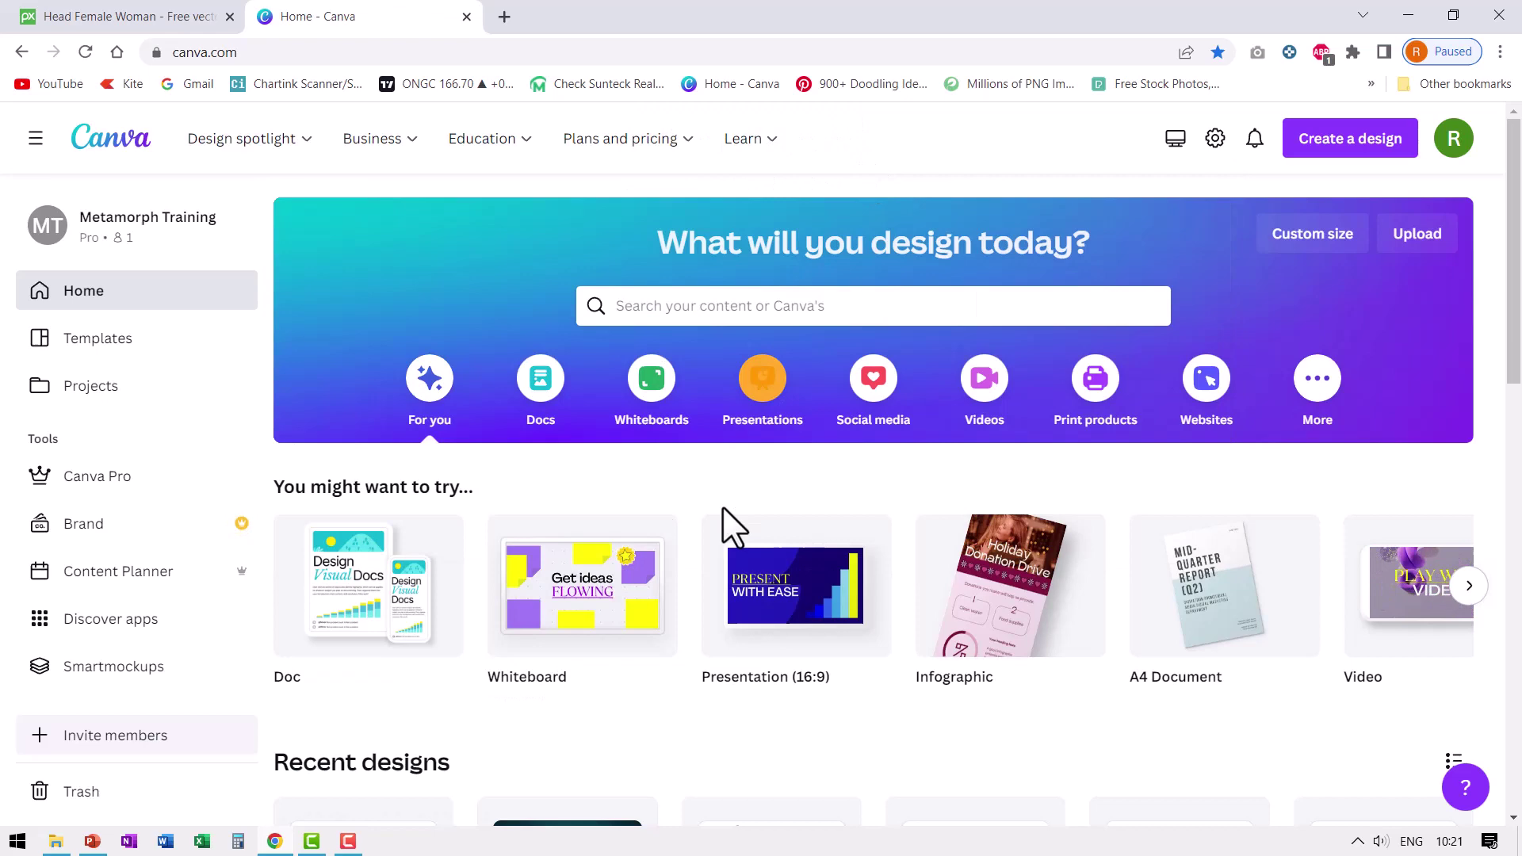
{"action": "scroll", "coordinate": [729, 499], "scroll_direction": "down", "scroll_amount": 4}
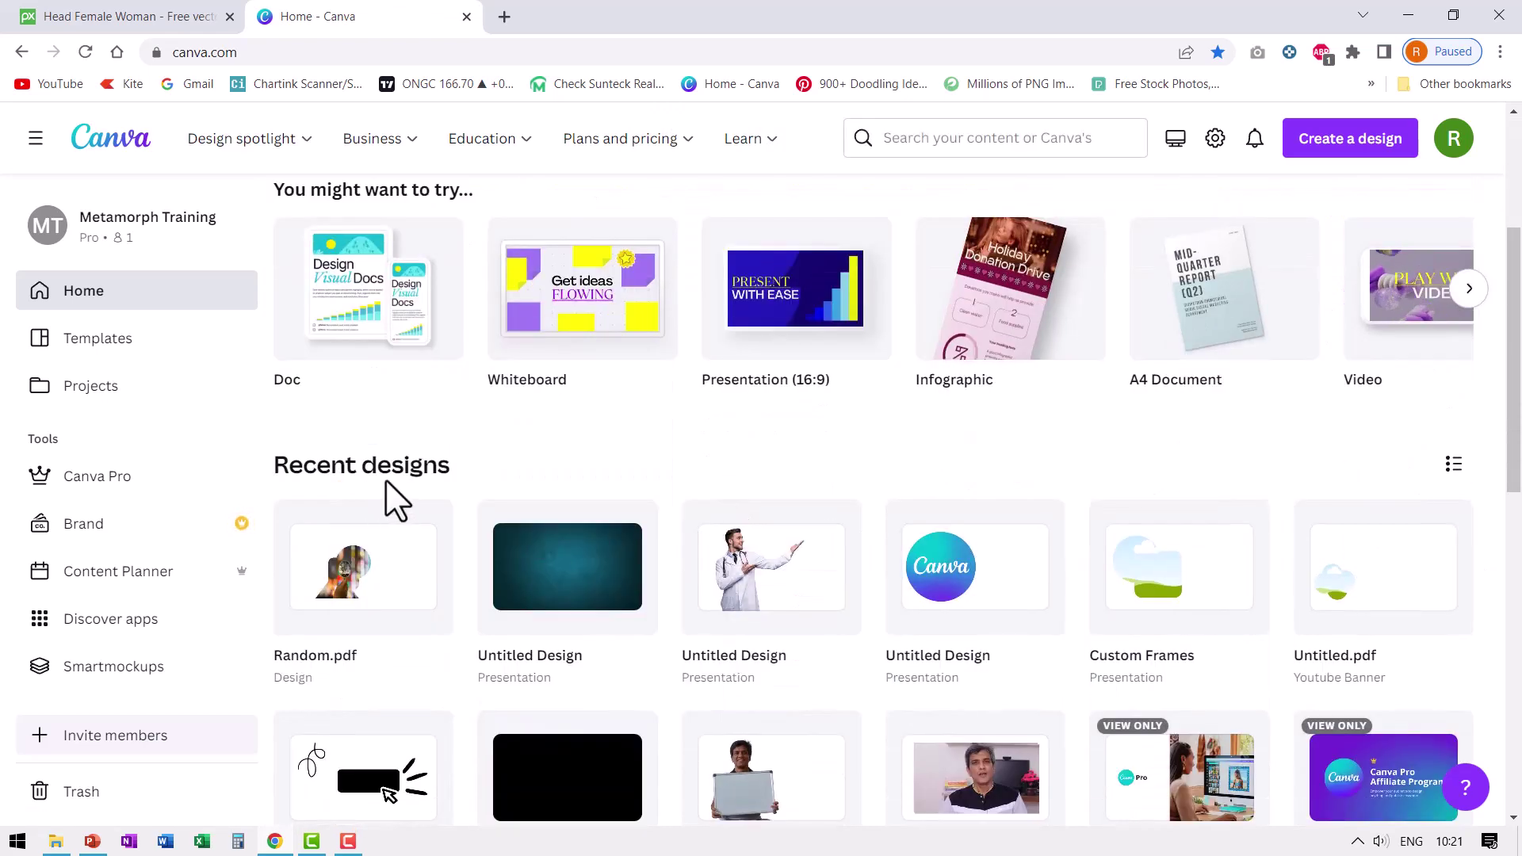
Open the Random.pdf design and delete the lens photo from the silhouette frame.
{"action": "left_click", "coordinate": [363, 593]}
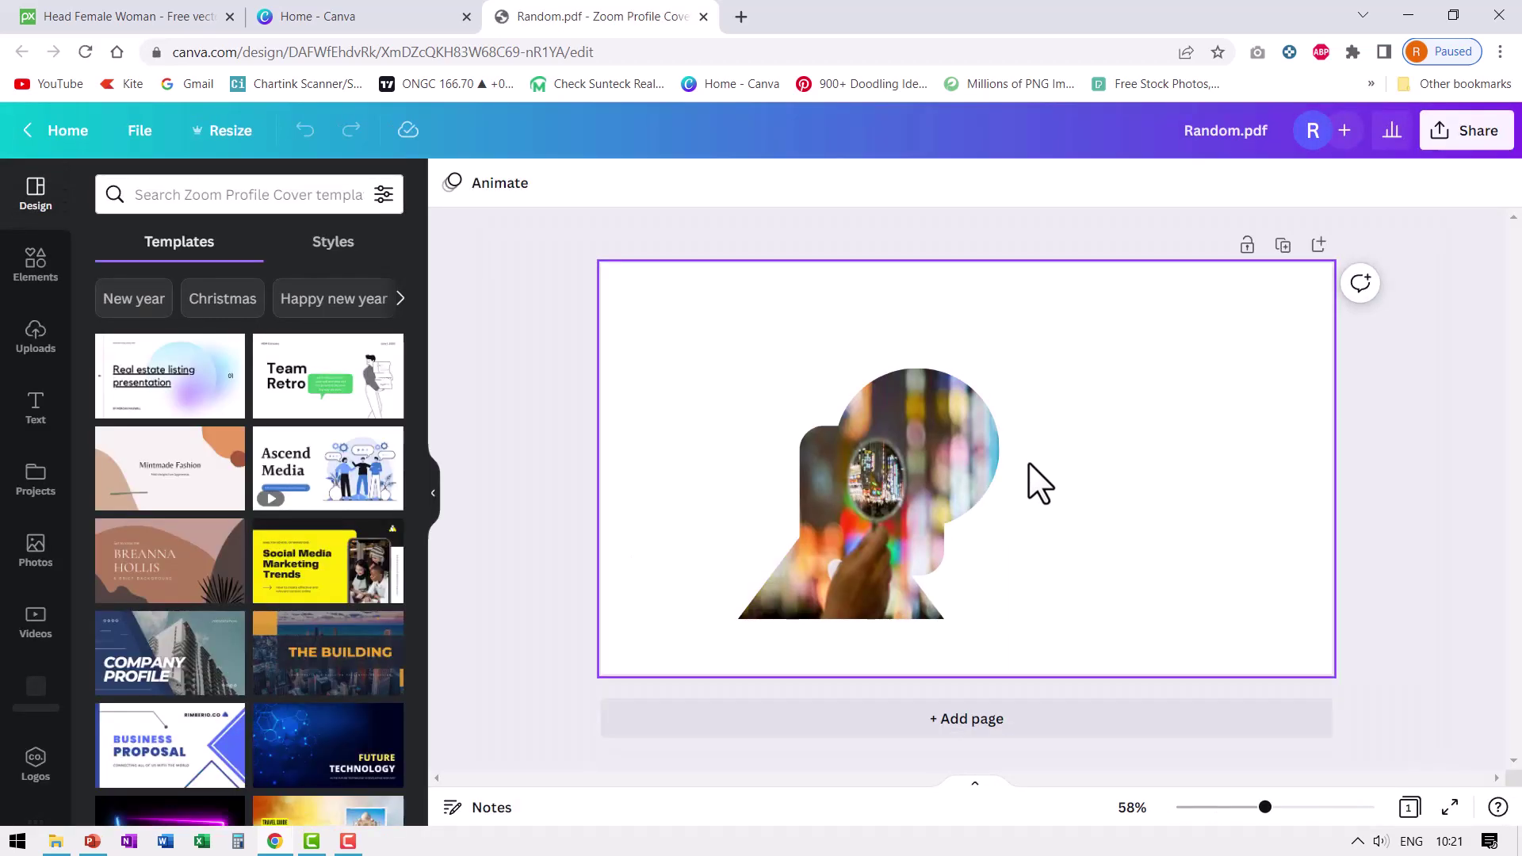
{"action": "left_click", "coordinate": [899, 463]}
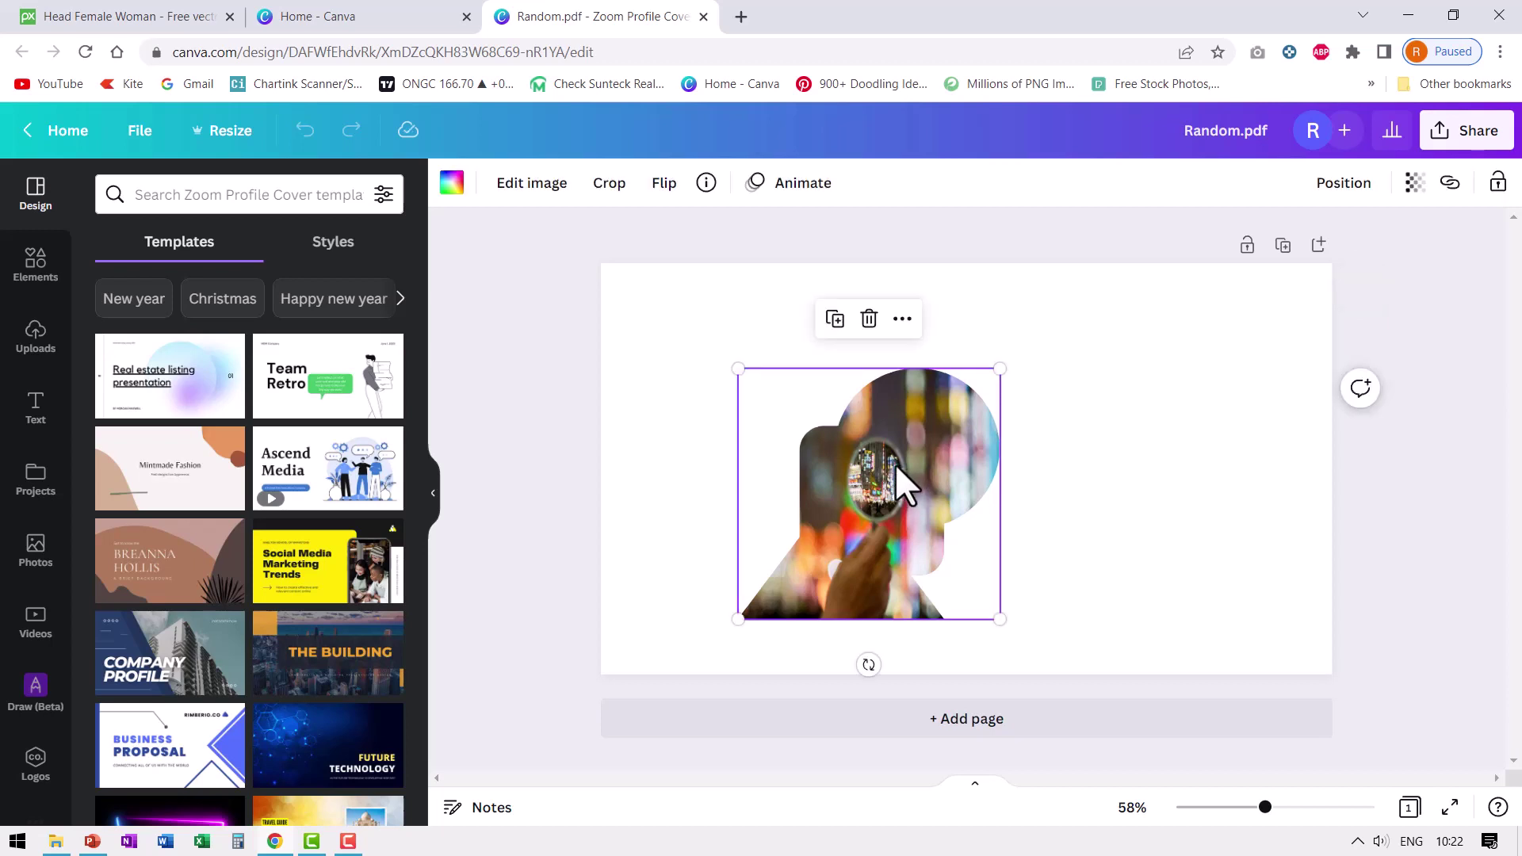
{"action": "key", "text": "Delete"}
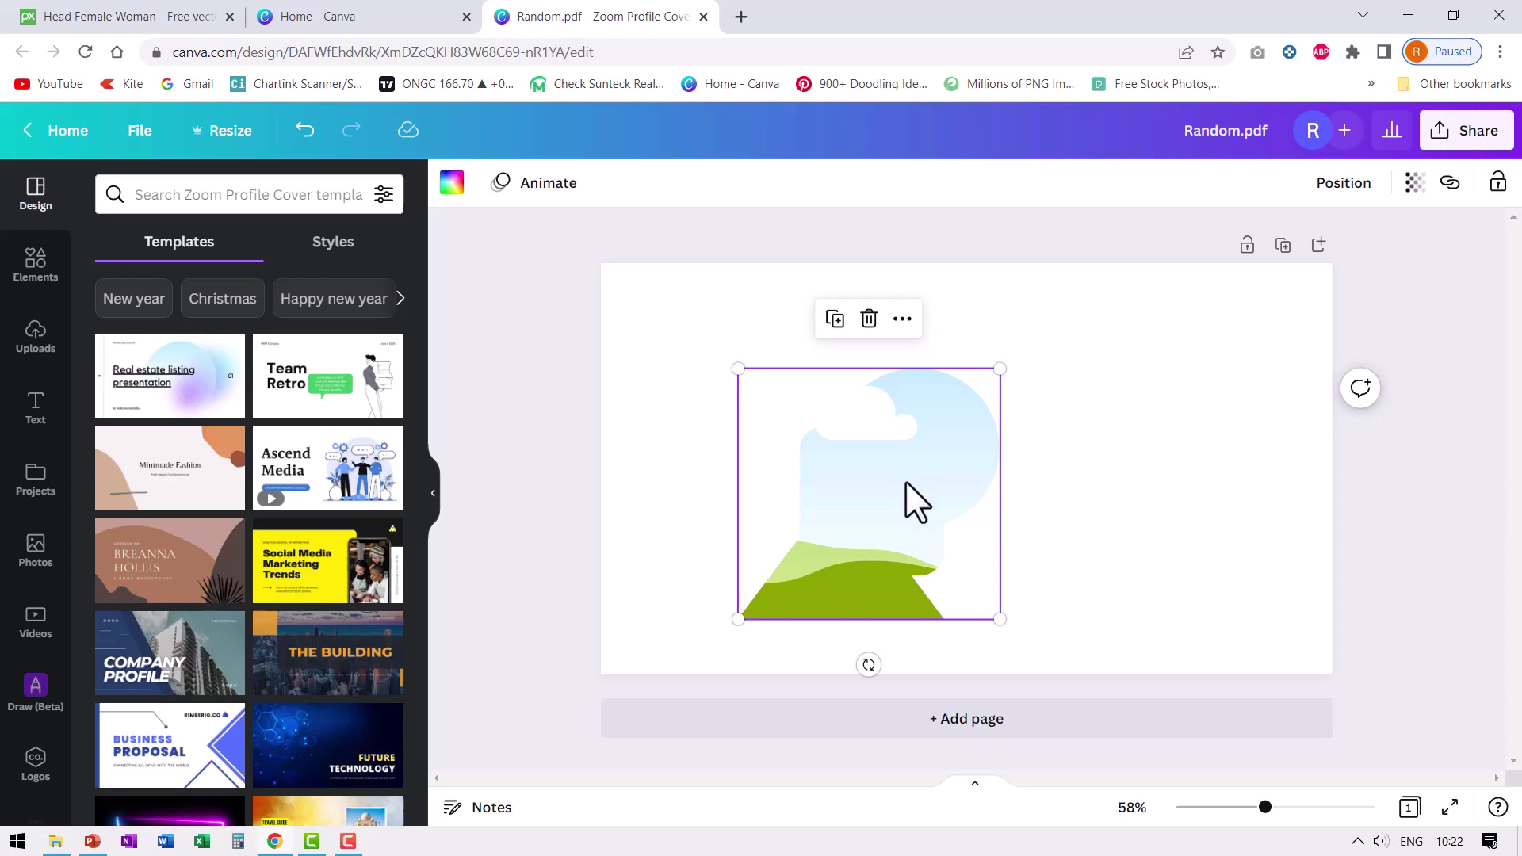
Drag the New Year clock-and-fireworks stock photo into the head silhouette frame, then deselect it to see the result.
{"action": "left_click", "coordinate": [44, 555]}
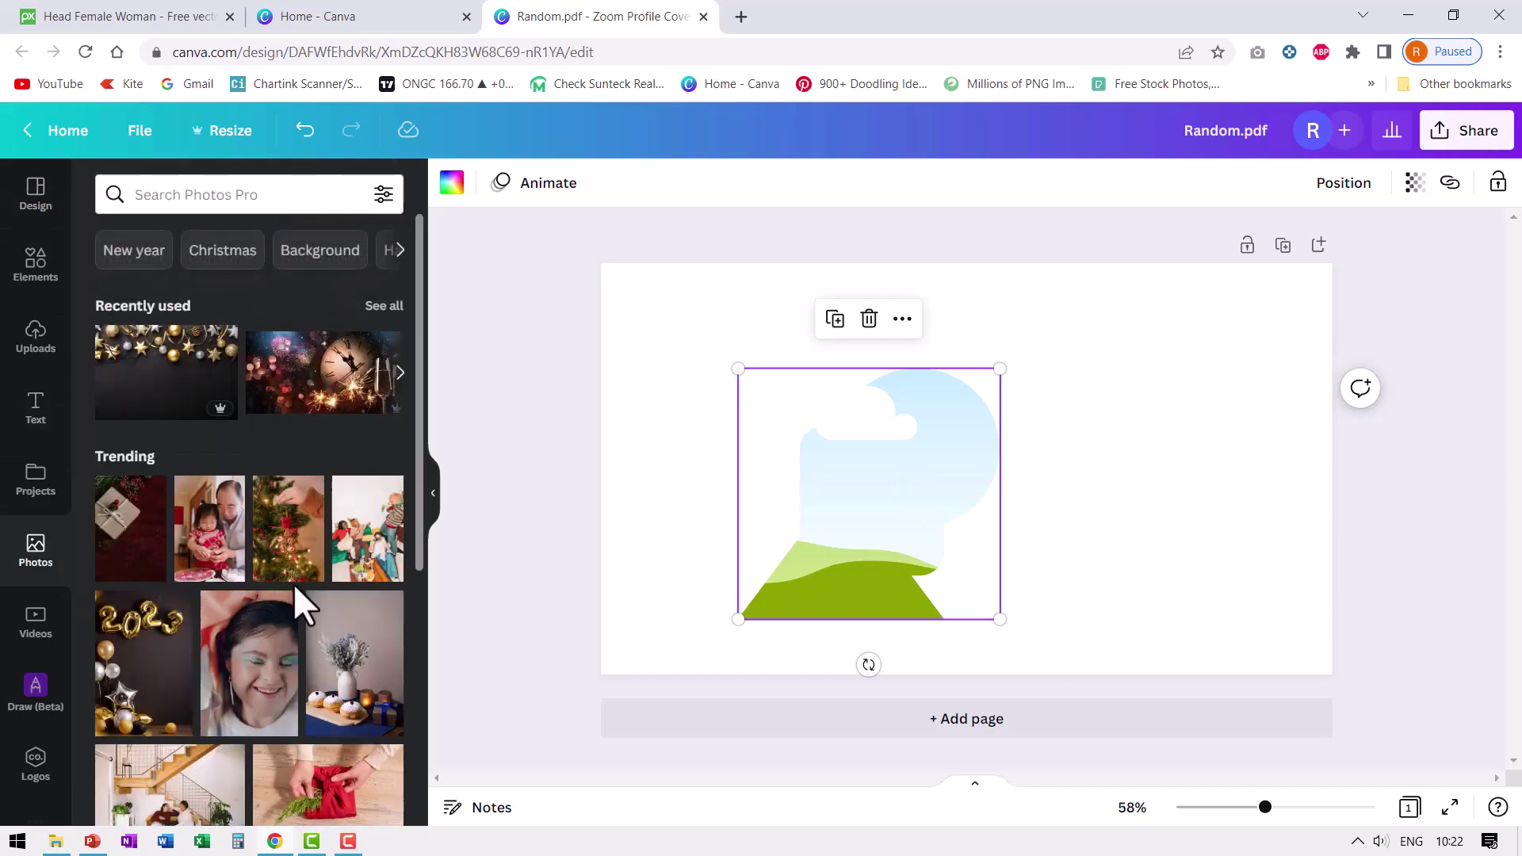
{"action": "left_click_drag", "start_coordinate": [315, 379], "coordinate": [825, 431]}
{"action": "left_click", "coordinate": [1167, 520]}
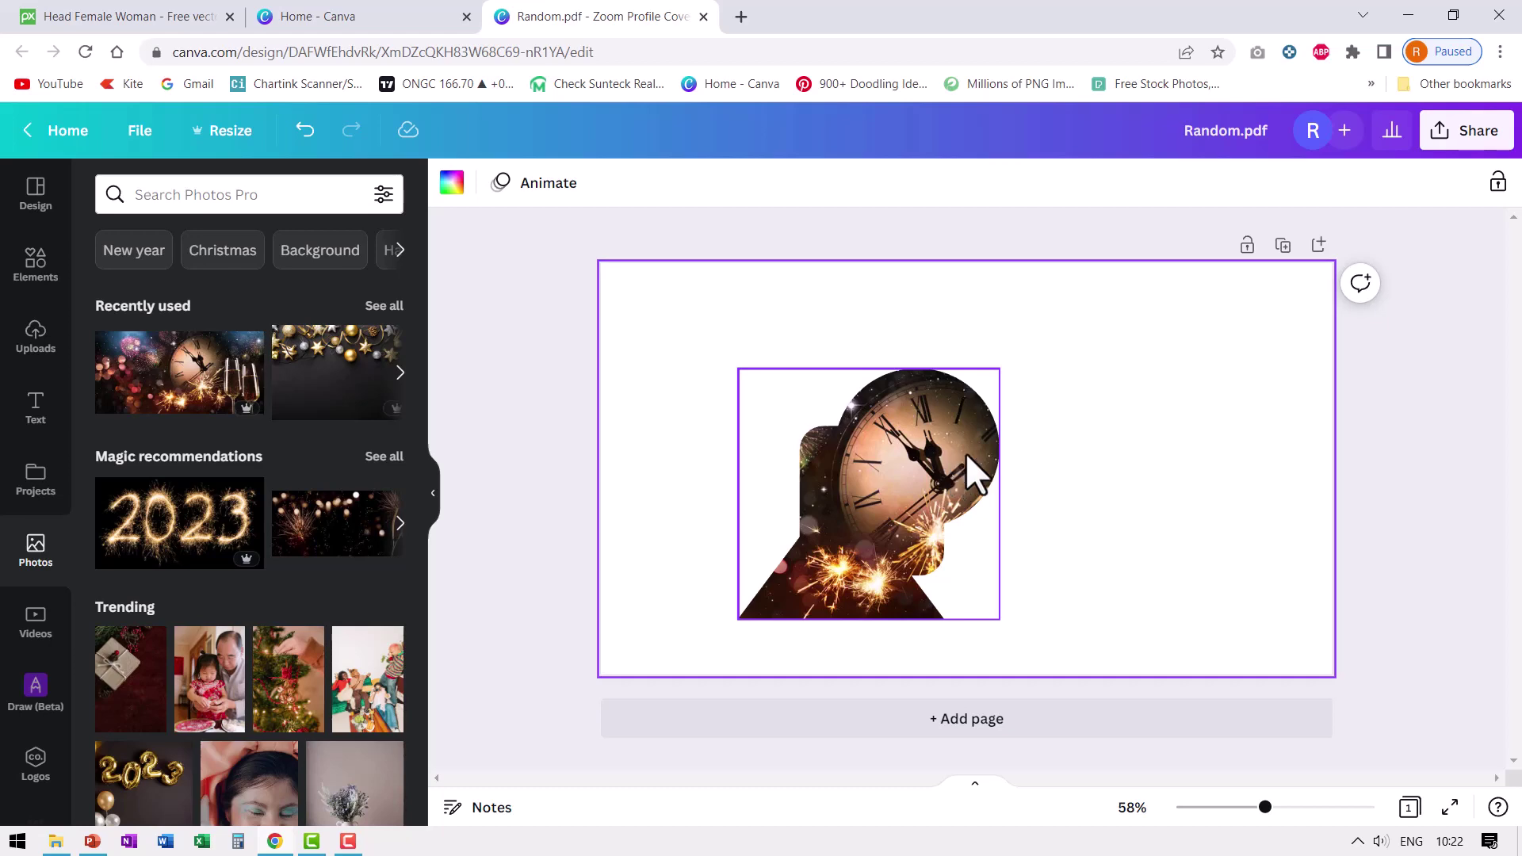
Close the Random.pdf design and download the Pixabay woman's head silhouette as an SVG vector graphic.
{"action": "left_click", "coordinate": [703, 16]}
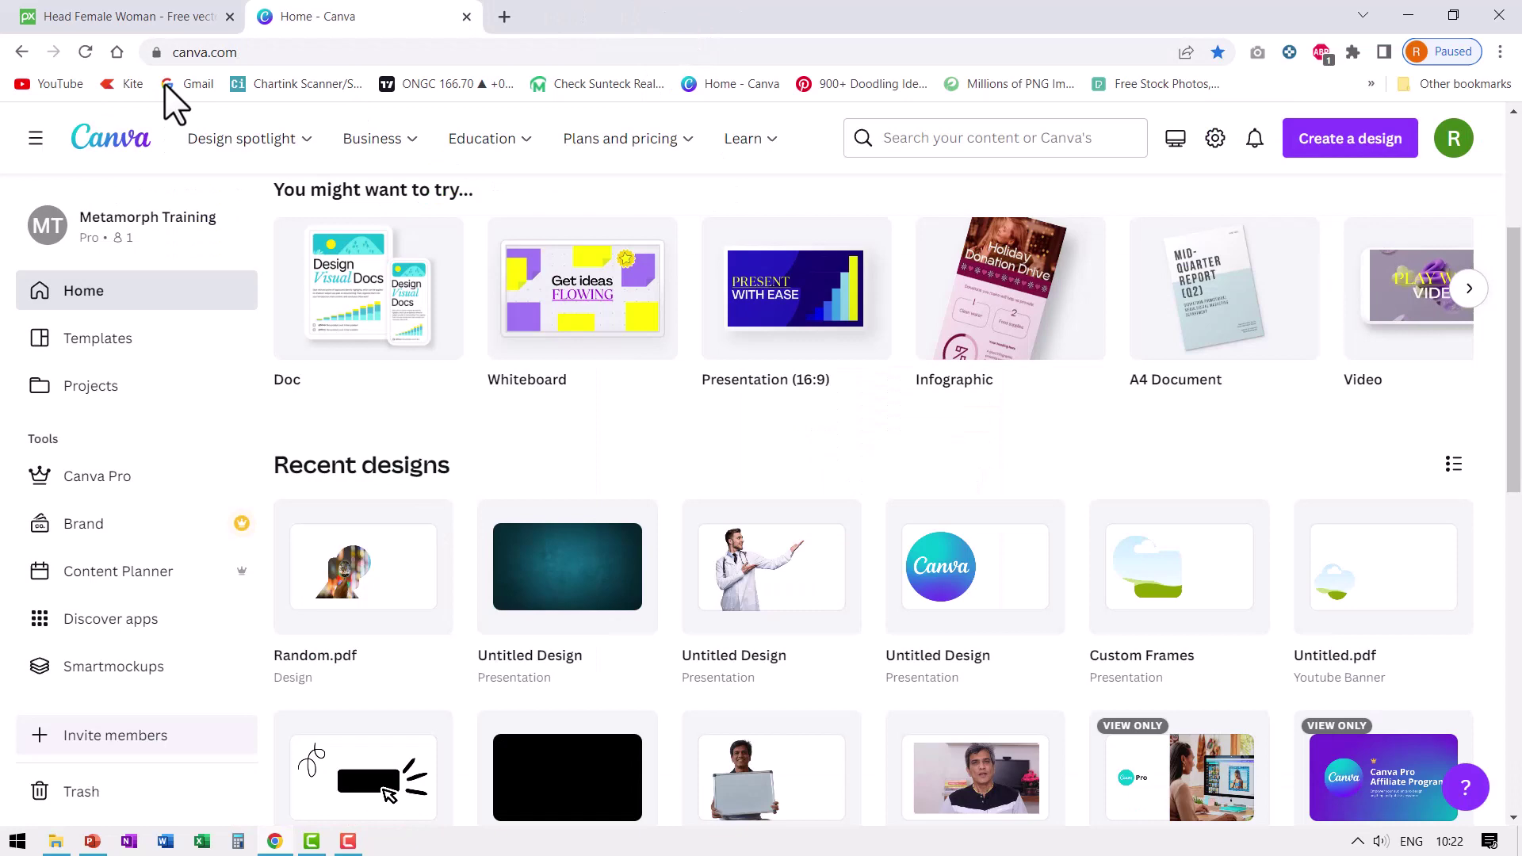
{"action": "left_click", "coordinate": [136, 16]}
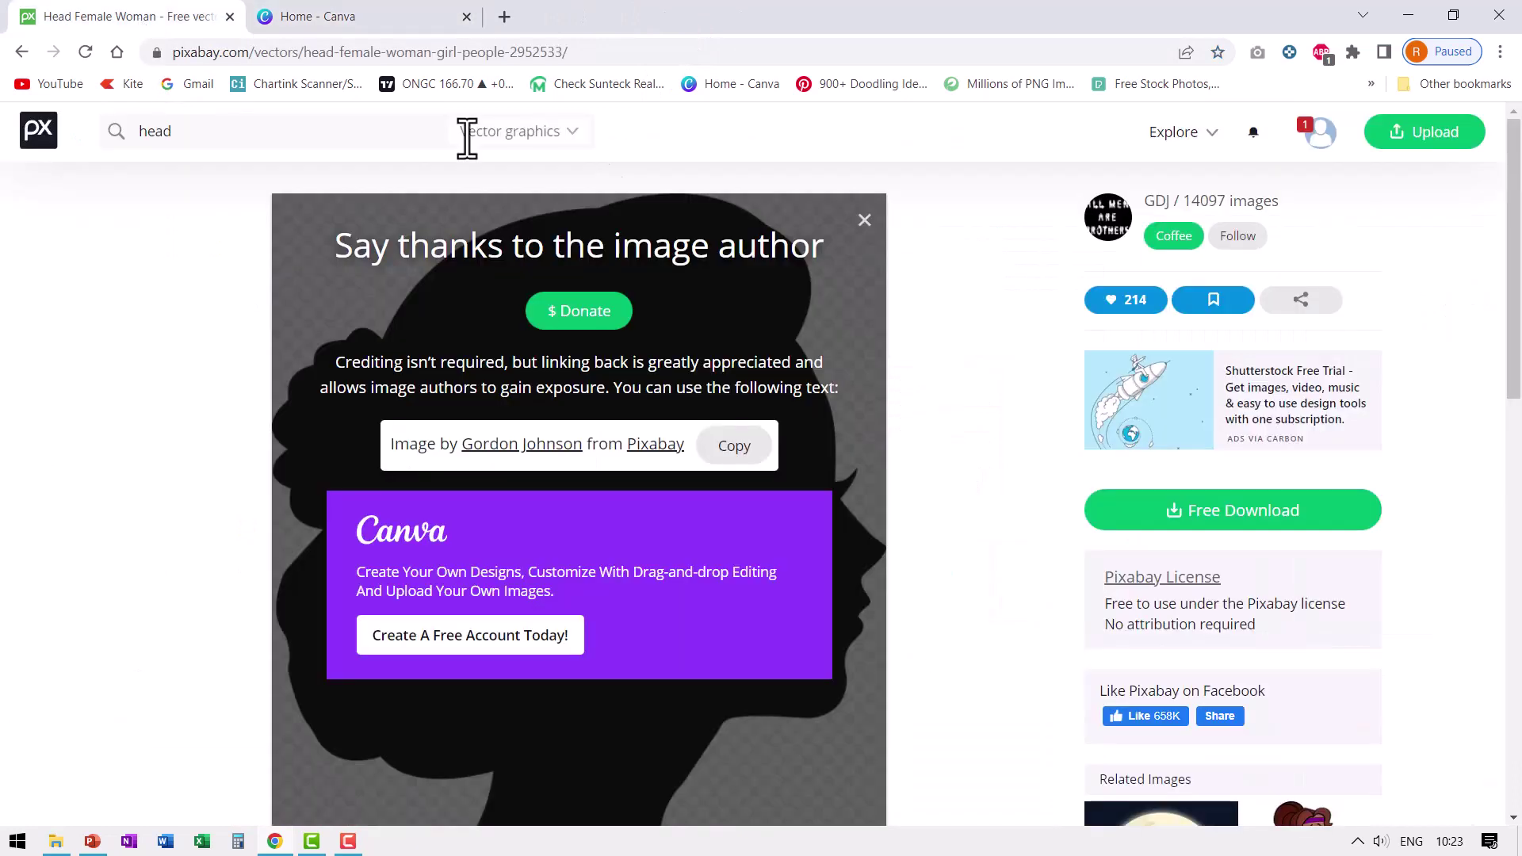
{"action": "left_click", "coordinate": [865, 221]}
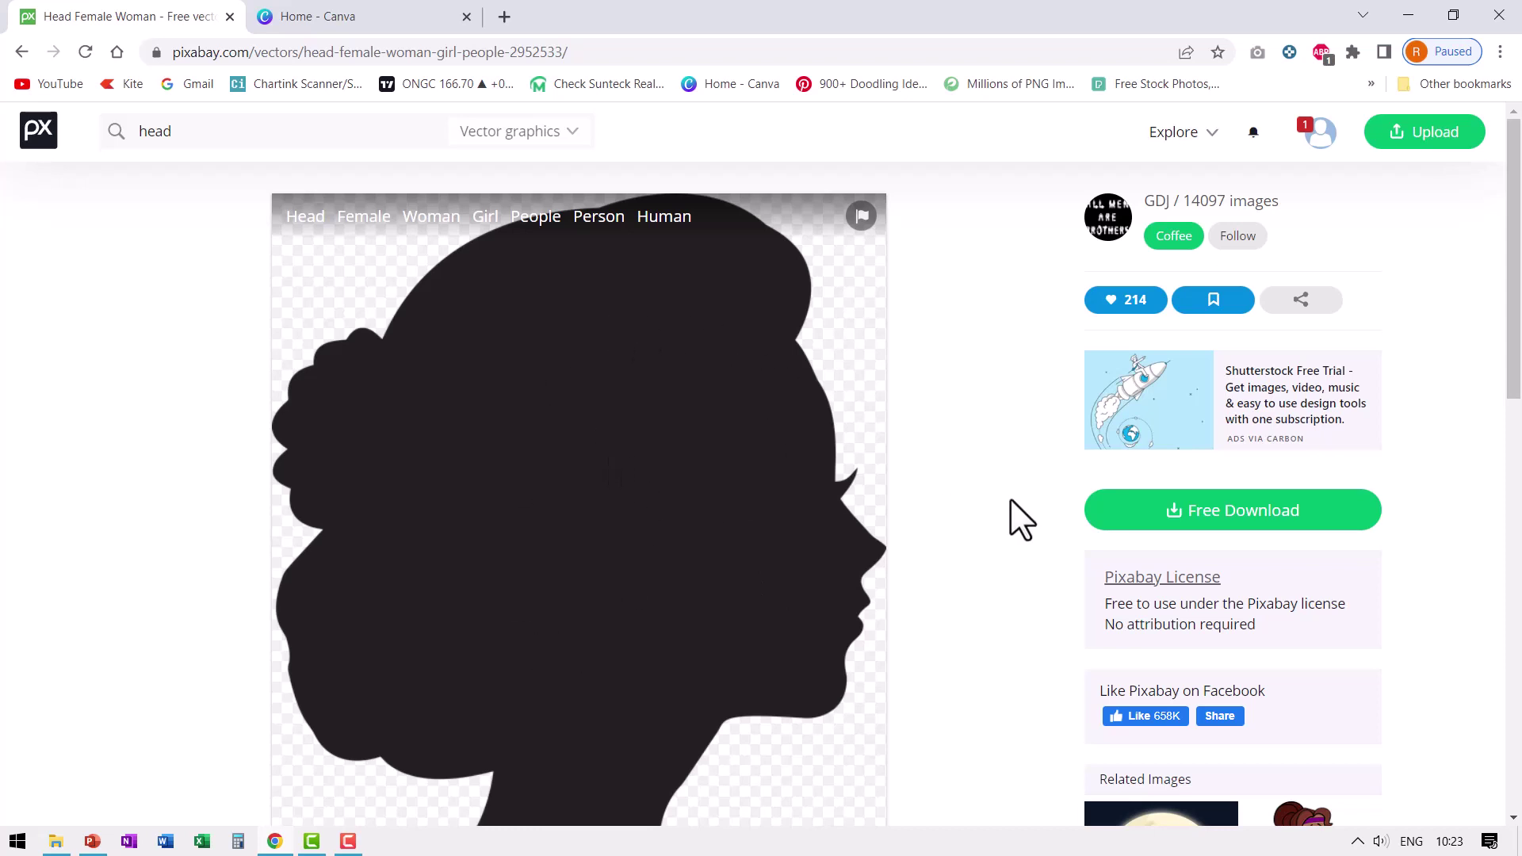
{"action": "left_click", "coordinate": [1196, 514]}
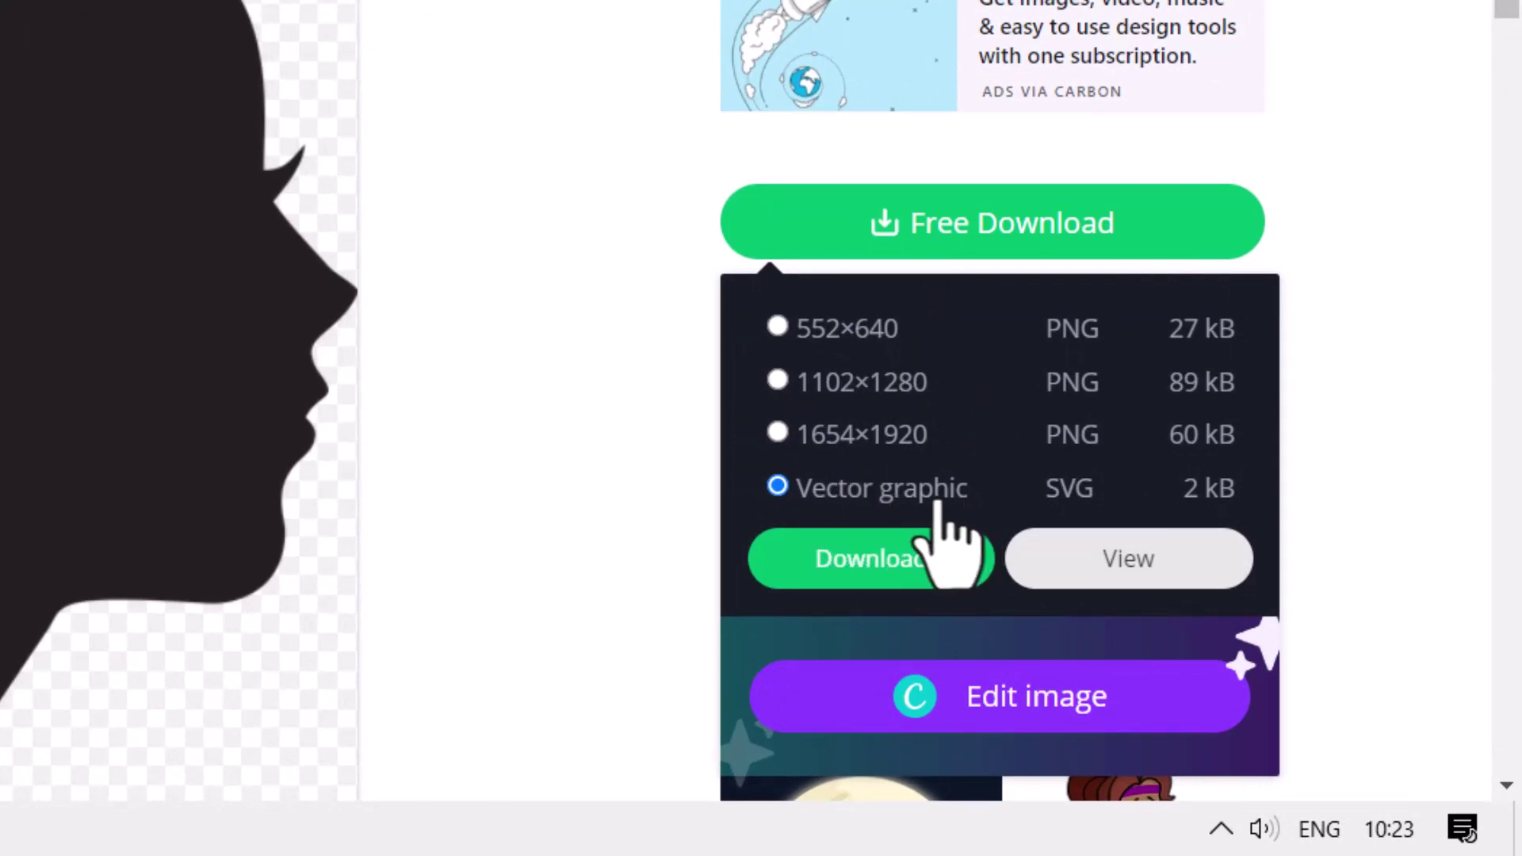
{"action": "left_click", "coordinate": [865, 551]}
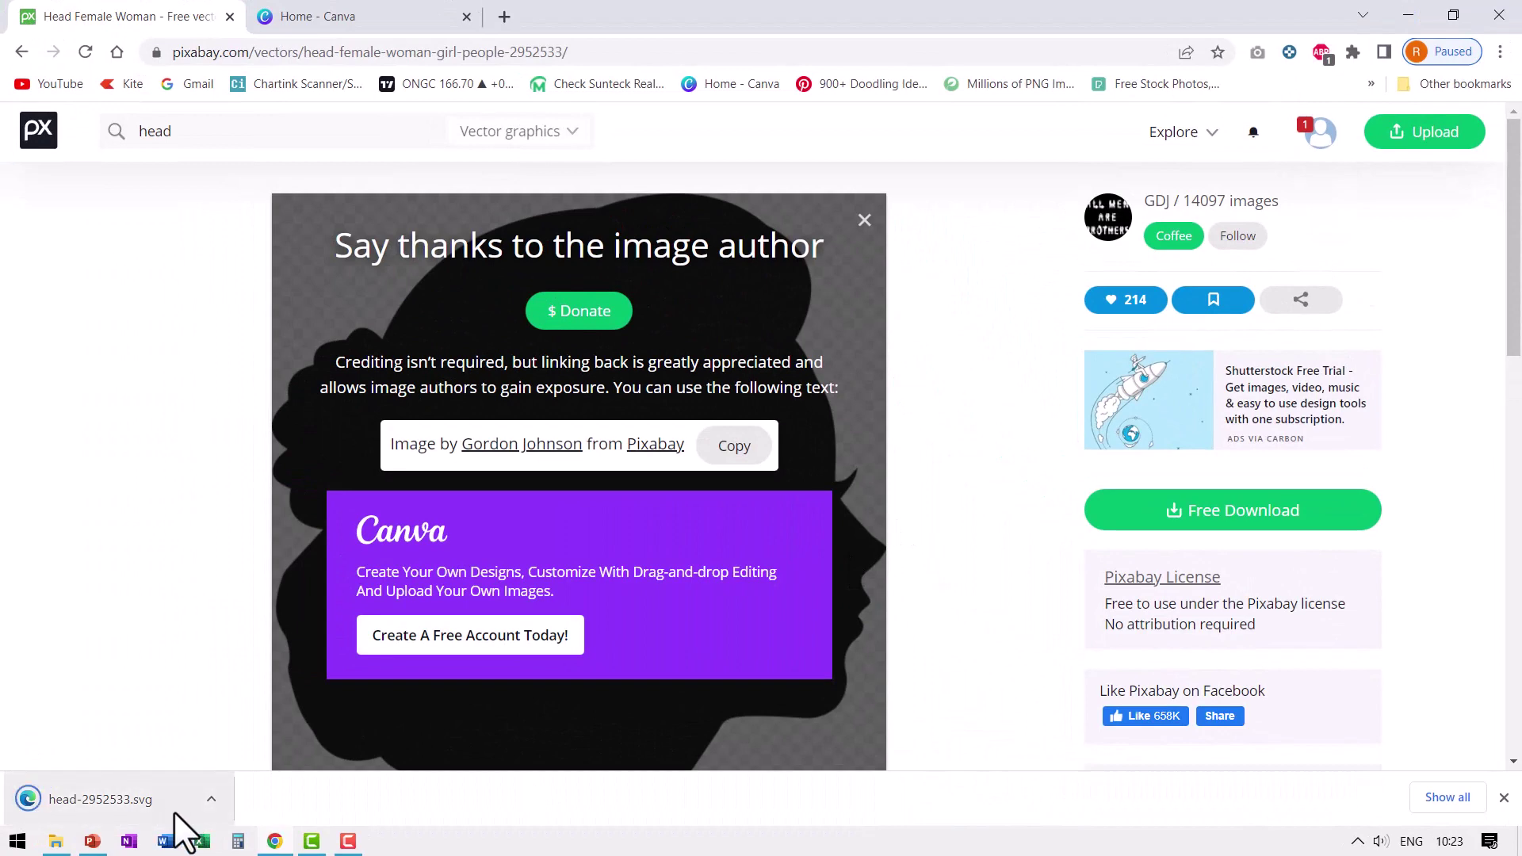
Show head-2952533.svg in the Downloads folder and copy the file.
{"action": "left_click", "coordinate": [211, 799]}
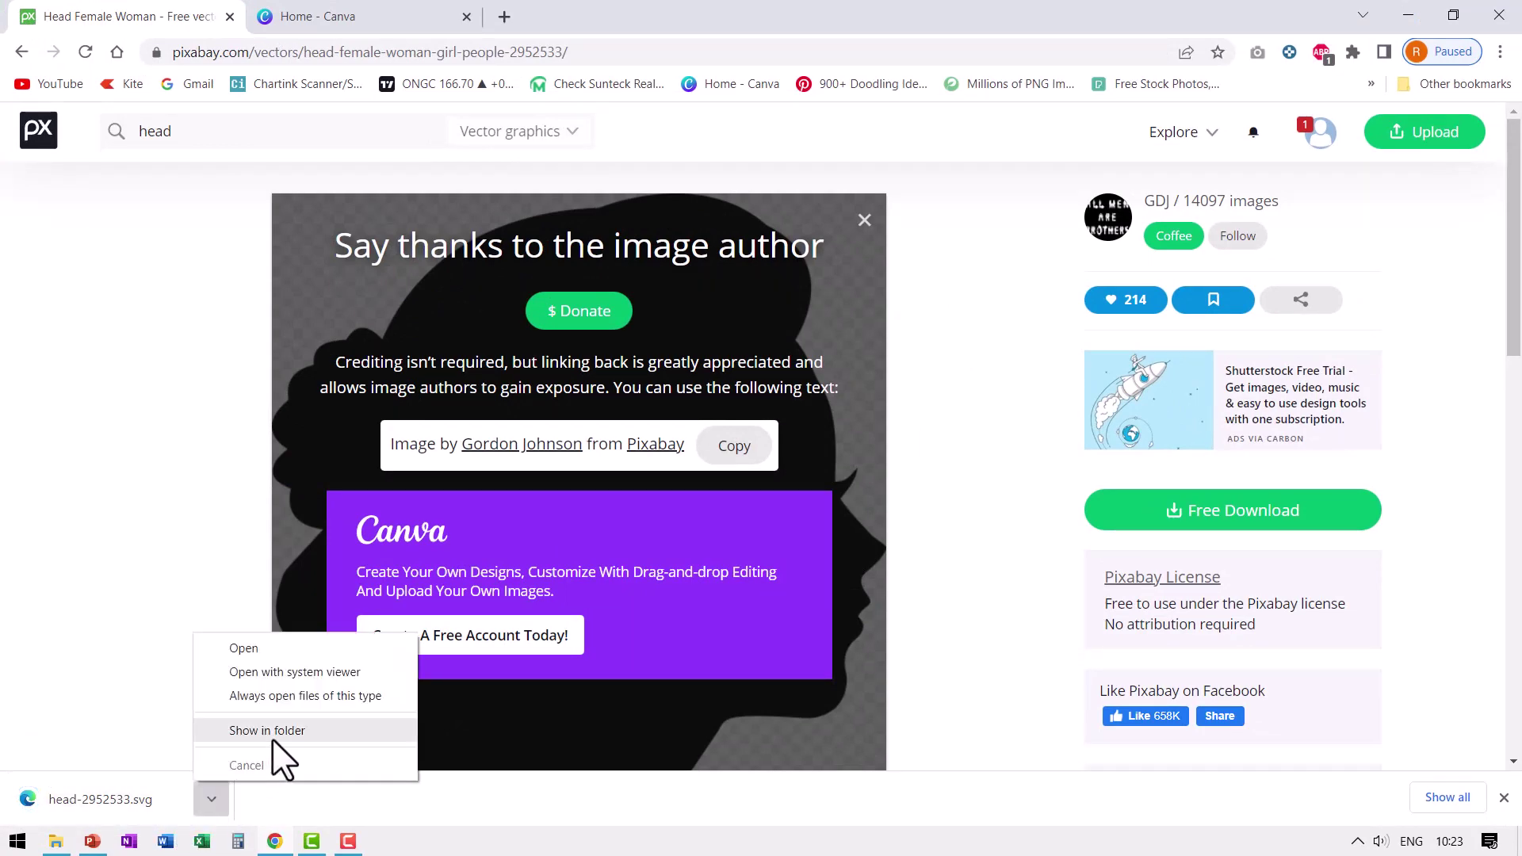
{"action": "left_click", "coordinate": [270, 731]}
{"action": "right_click", "coordinate": [543, 367]}
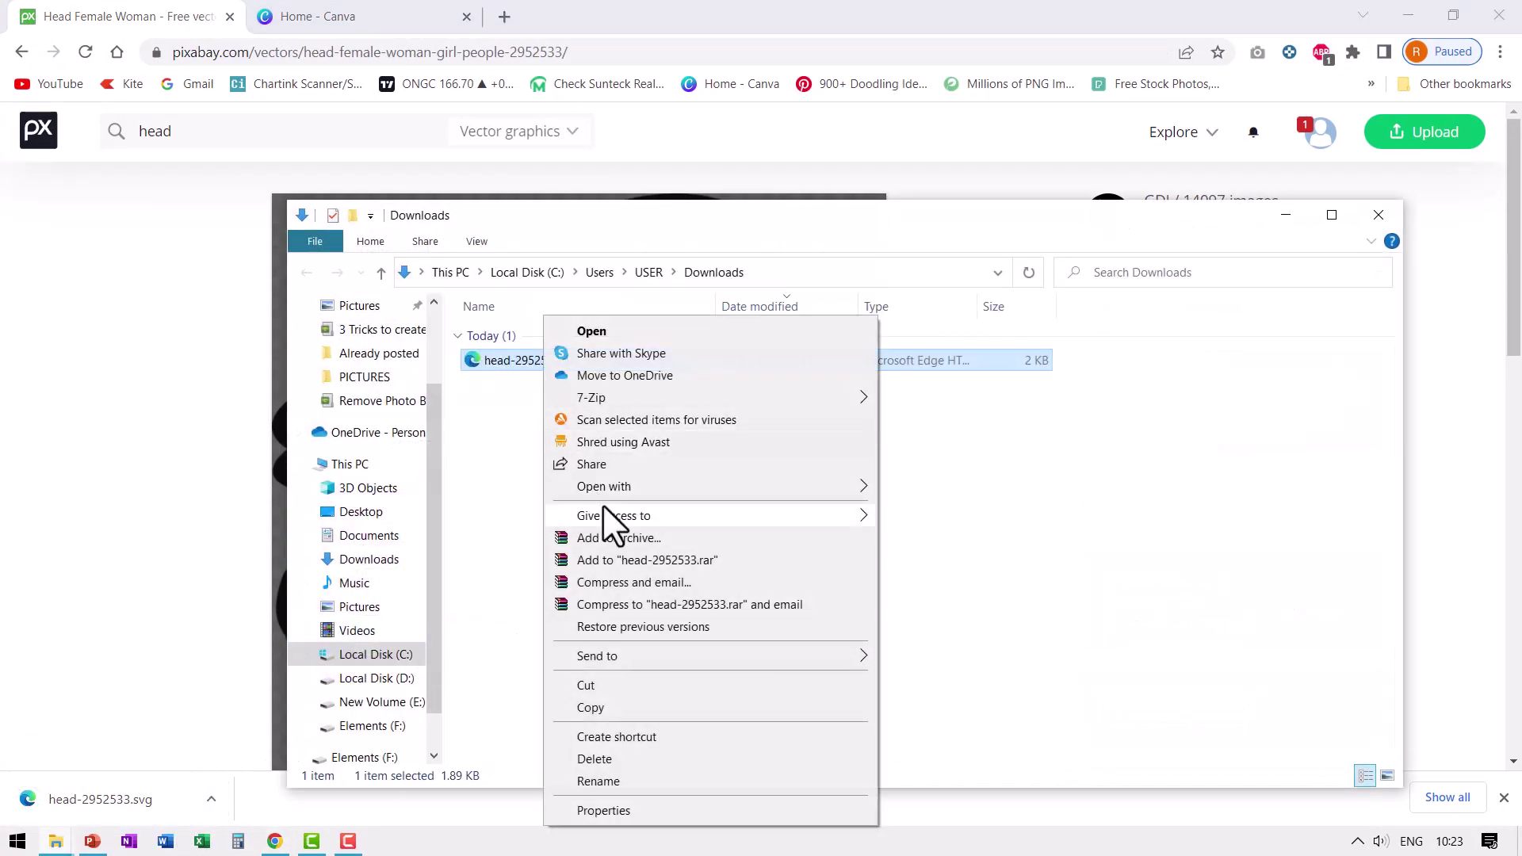
{"action": "left_click", "coordinate": [591, 708]}
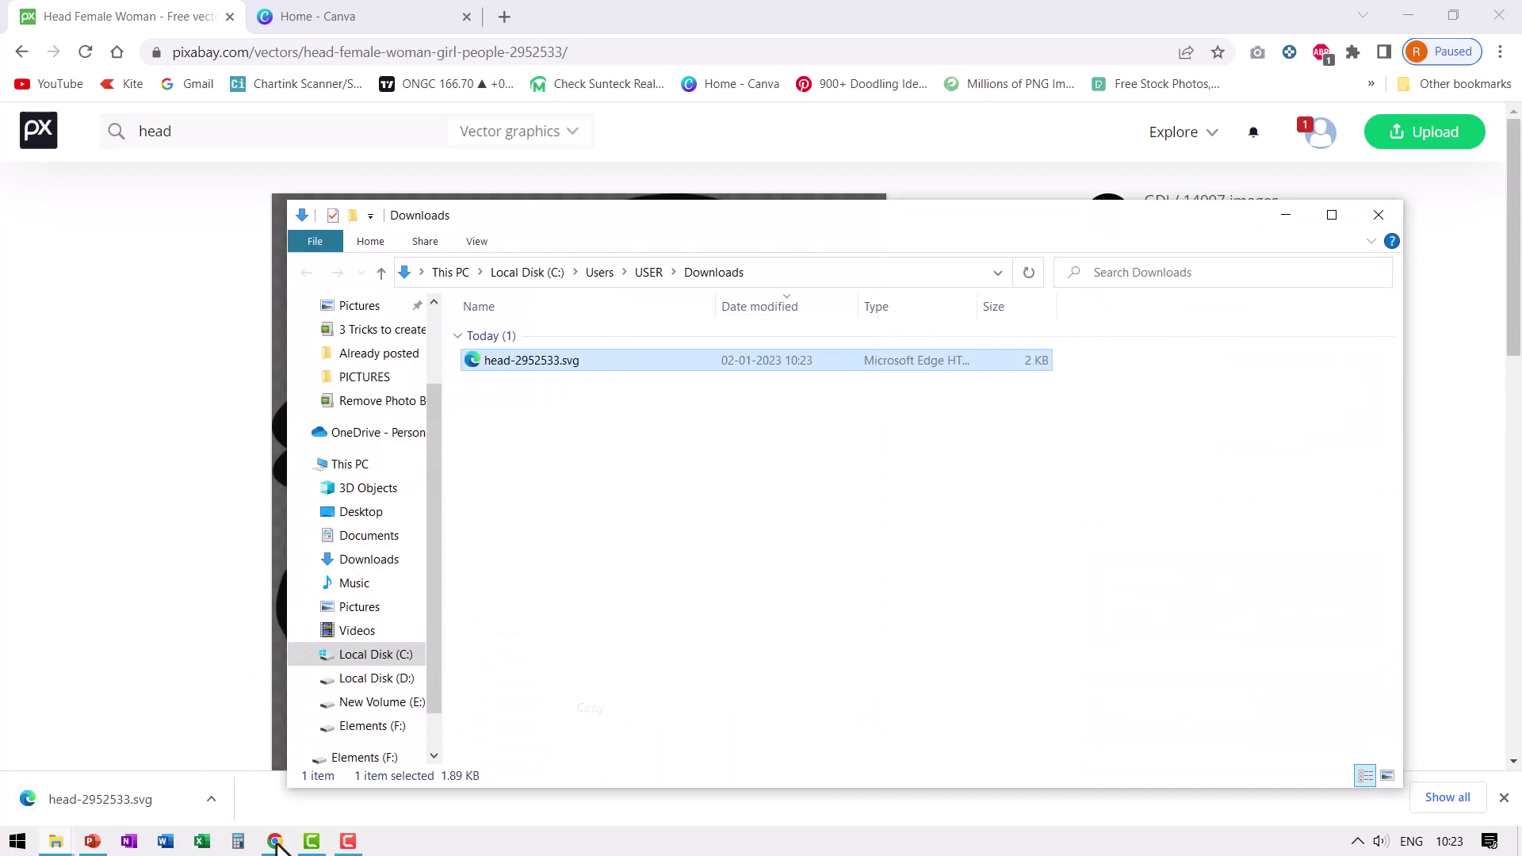
Delete the old picture from the PowerPoint slide and paste in the head silhouette SVG.
{"action": "left_click", "coordinate": [93, 842]}
{"action": "left_click", "coordinate": [907, 497]}
{"action": "left_click", "coordinate": [647, 507]}
{"action": "key", "text": "Delete"}
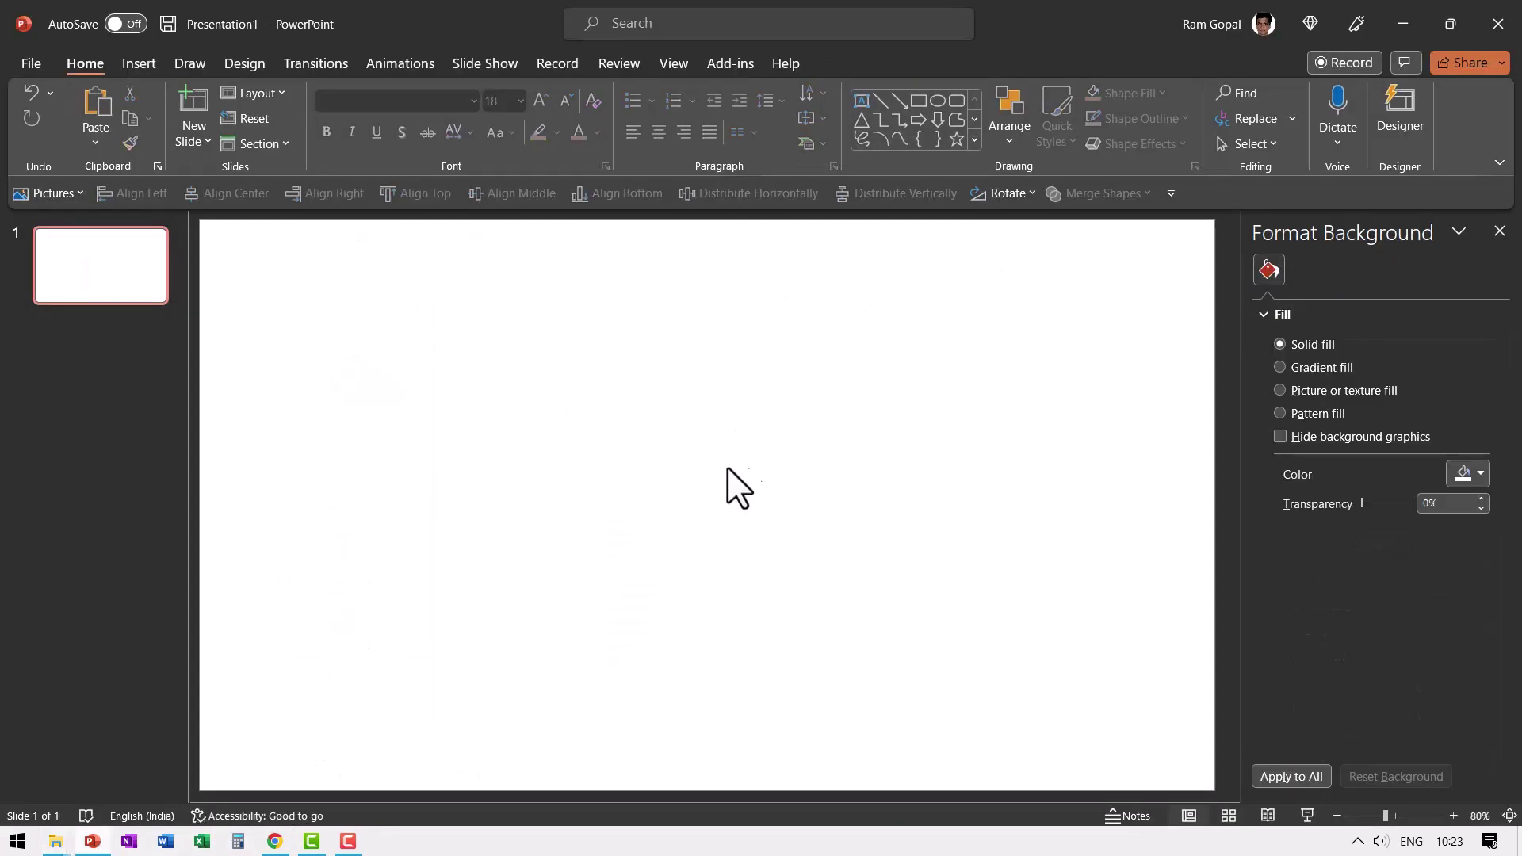
{"action": "right_click", "coordinate": [600, 431]}
{"action": "left_click", "coordinate": [640, 512]}
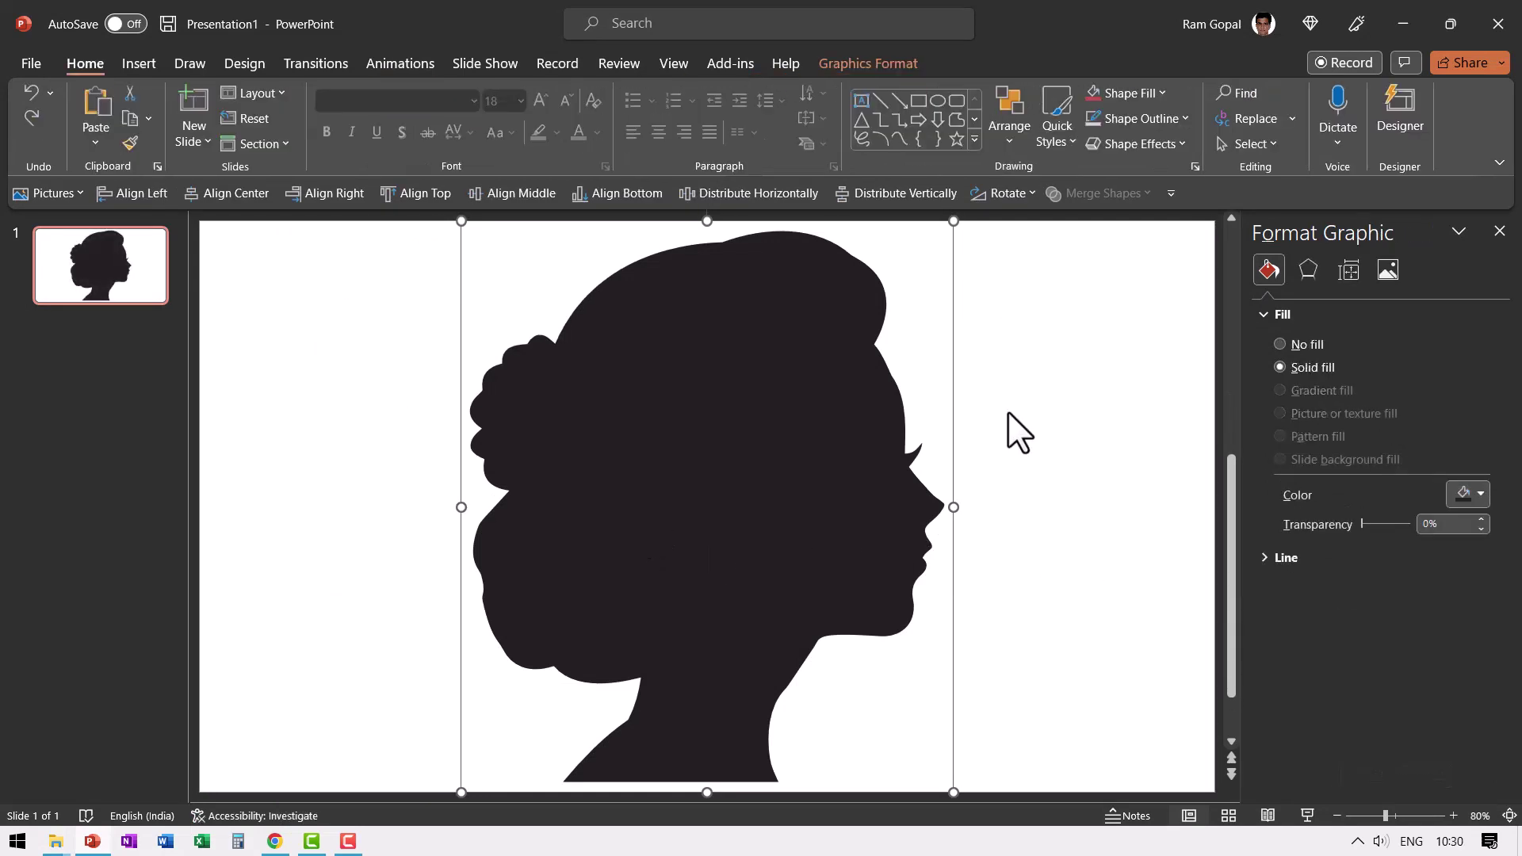
Convert the silhouette graphic into an editable shape.
{"action": "right_click", "coordinate": [816, 406]}
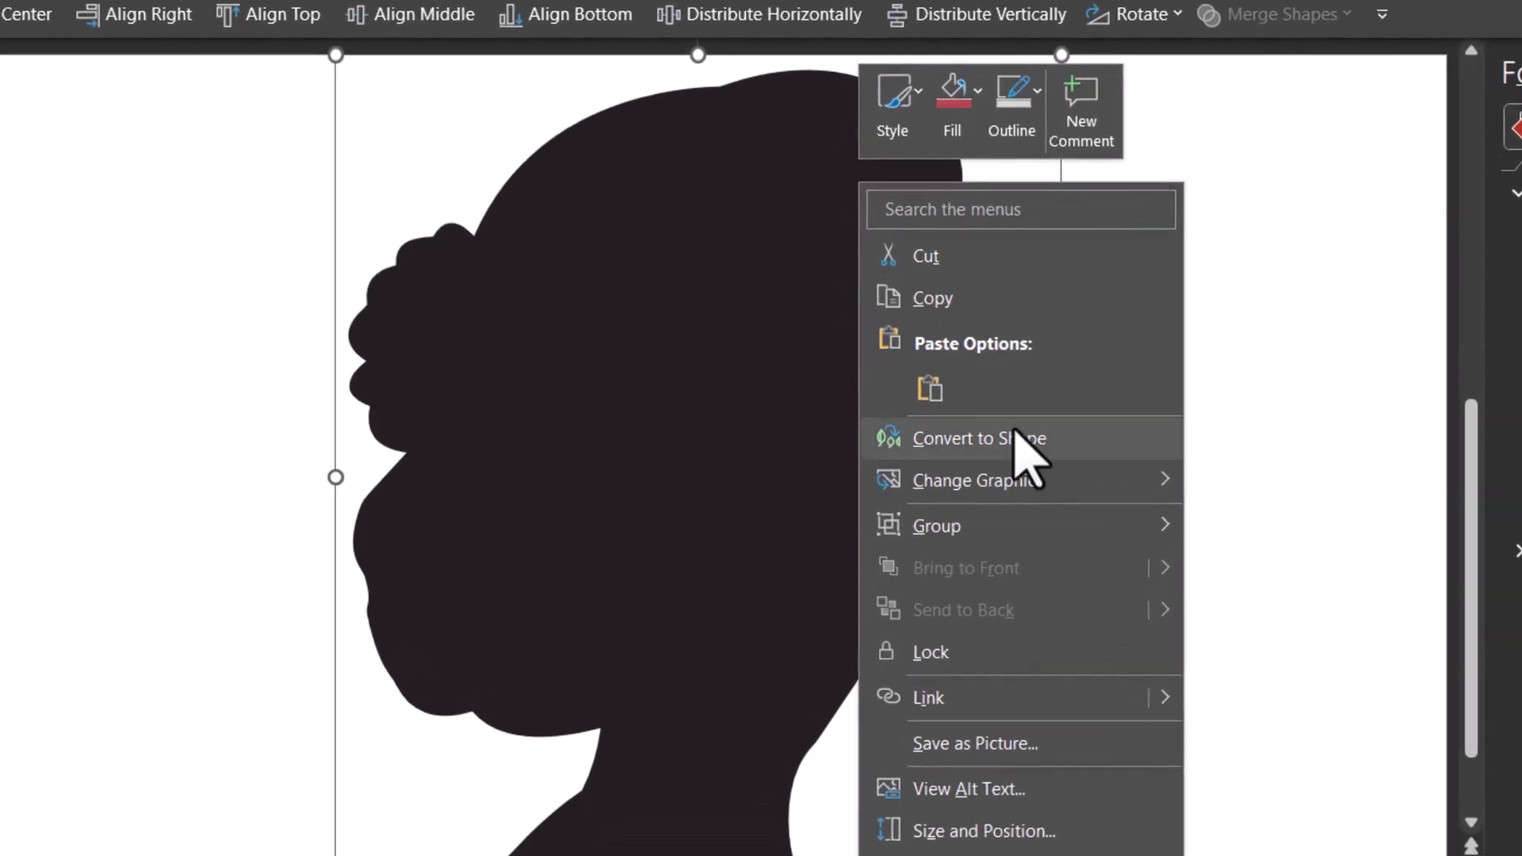
{"action": "mouse_move", "coordinate": [963, 523]}
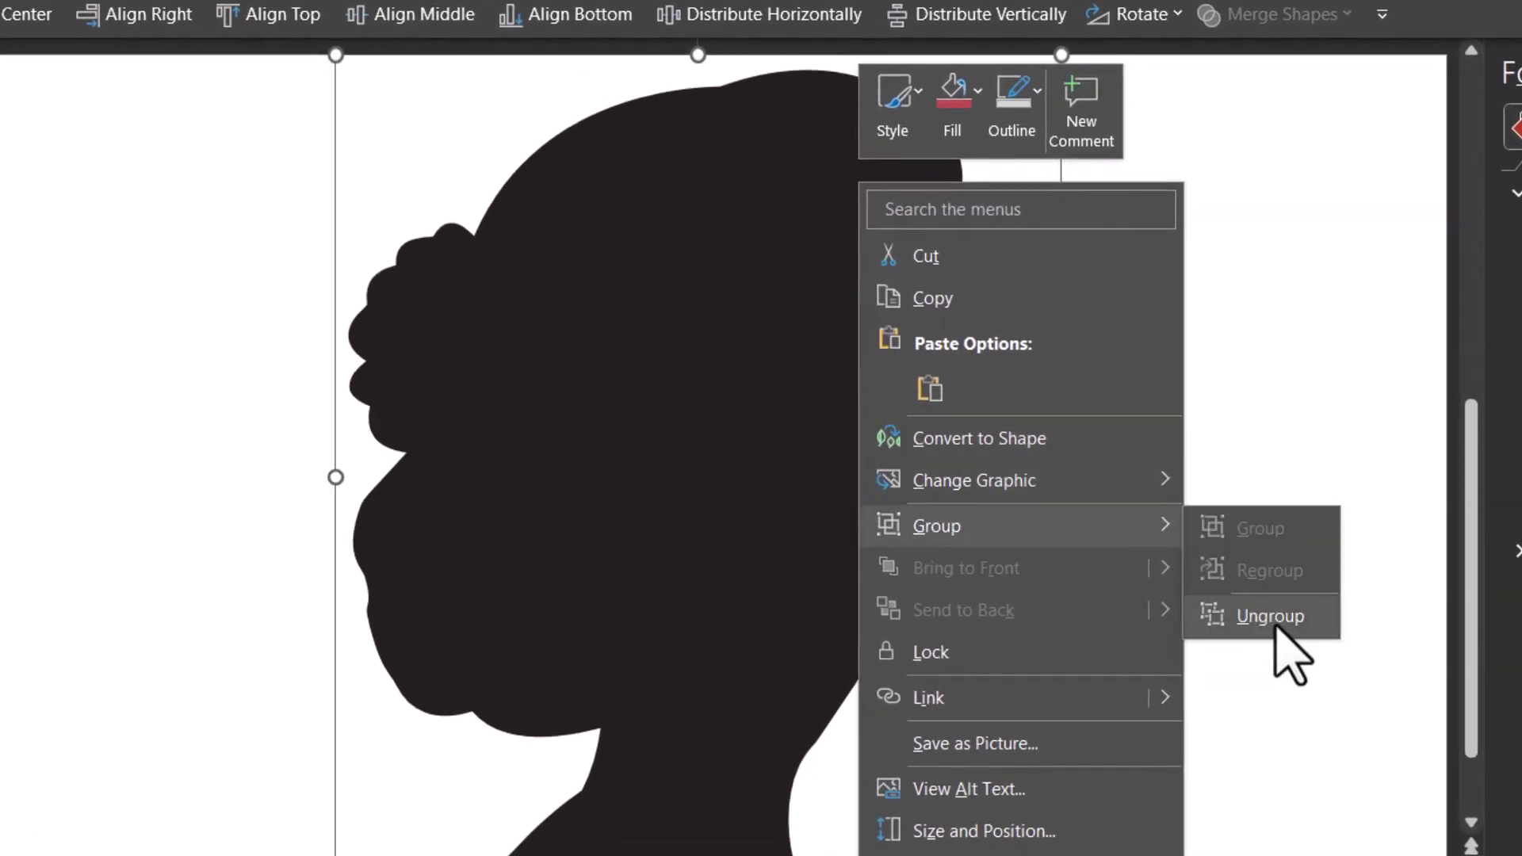
{"action": "left_click", "coordinate": [1003, 438]}
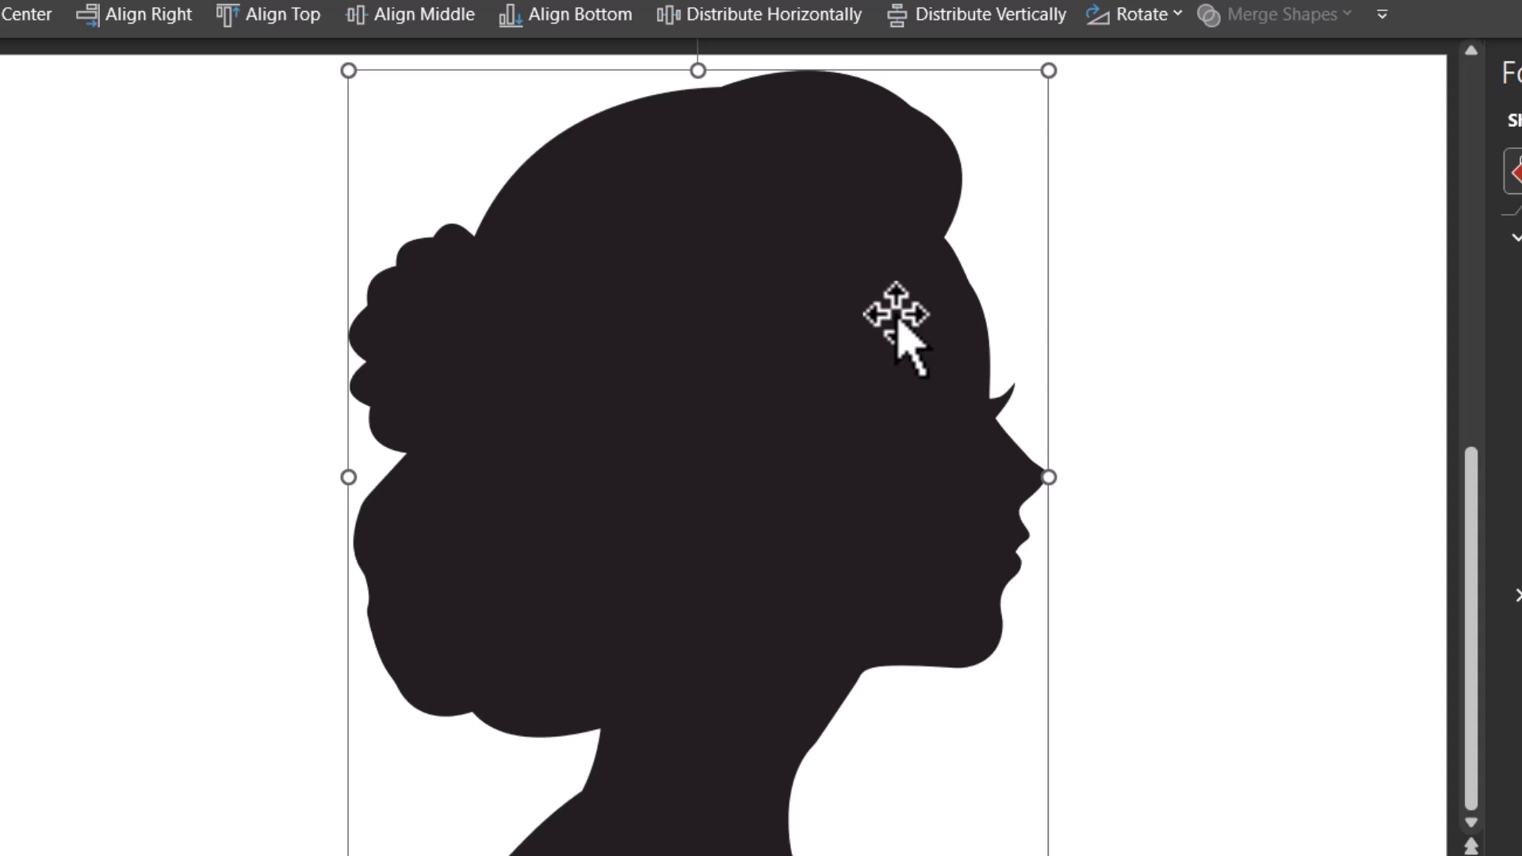
Give the silhouette shape a picture fill using the stock photo of icebergs under a cloudy sky.
{"action": "right_click", "coordinate": [979, 317]}
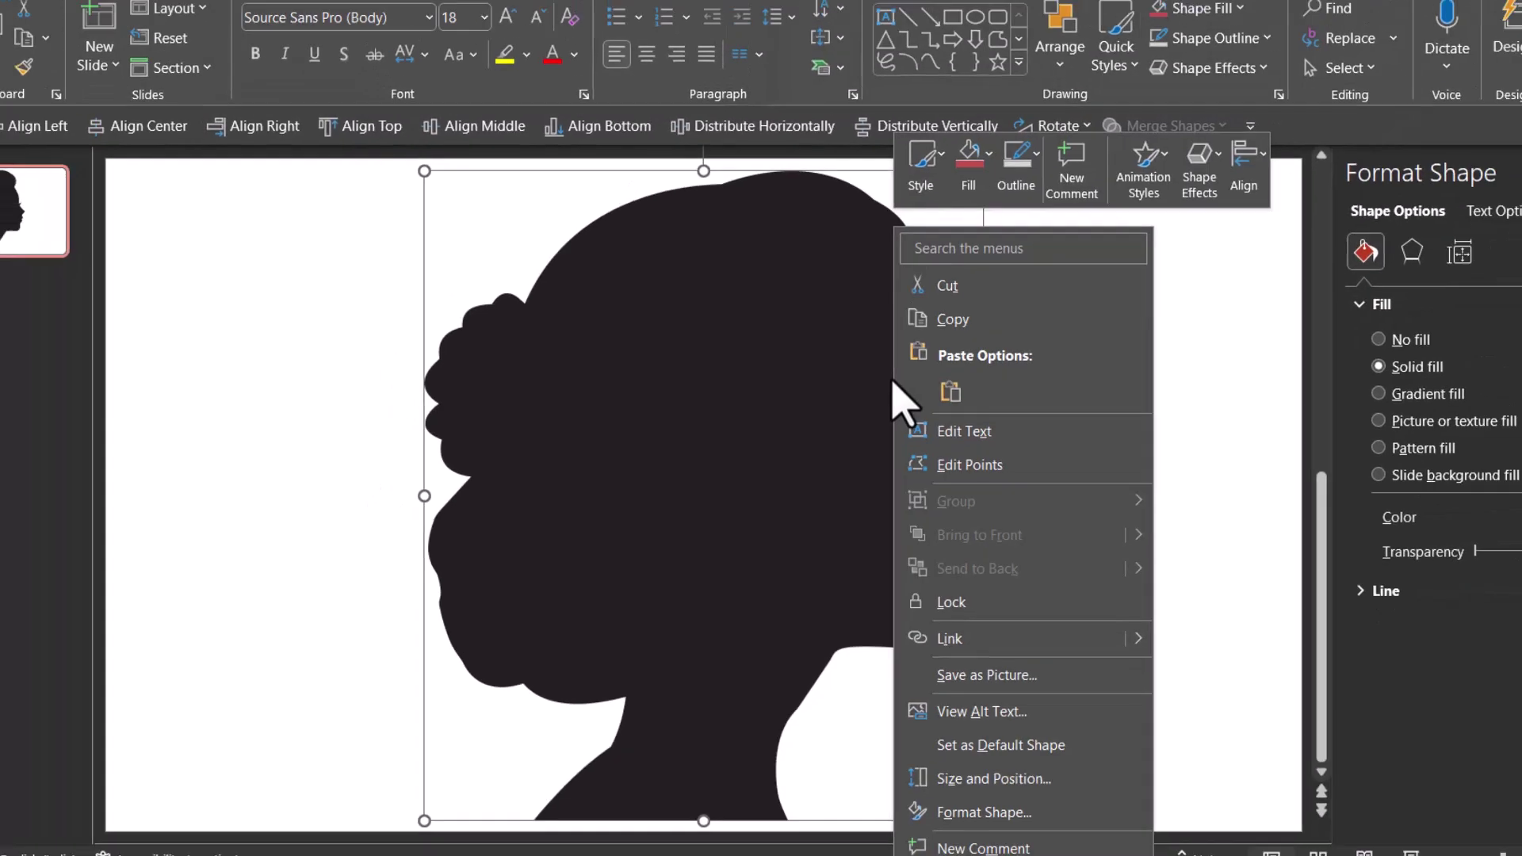
{"action": "left_click", "coordinate": [977, 778]}
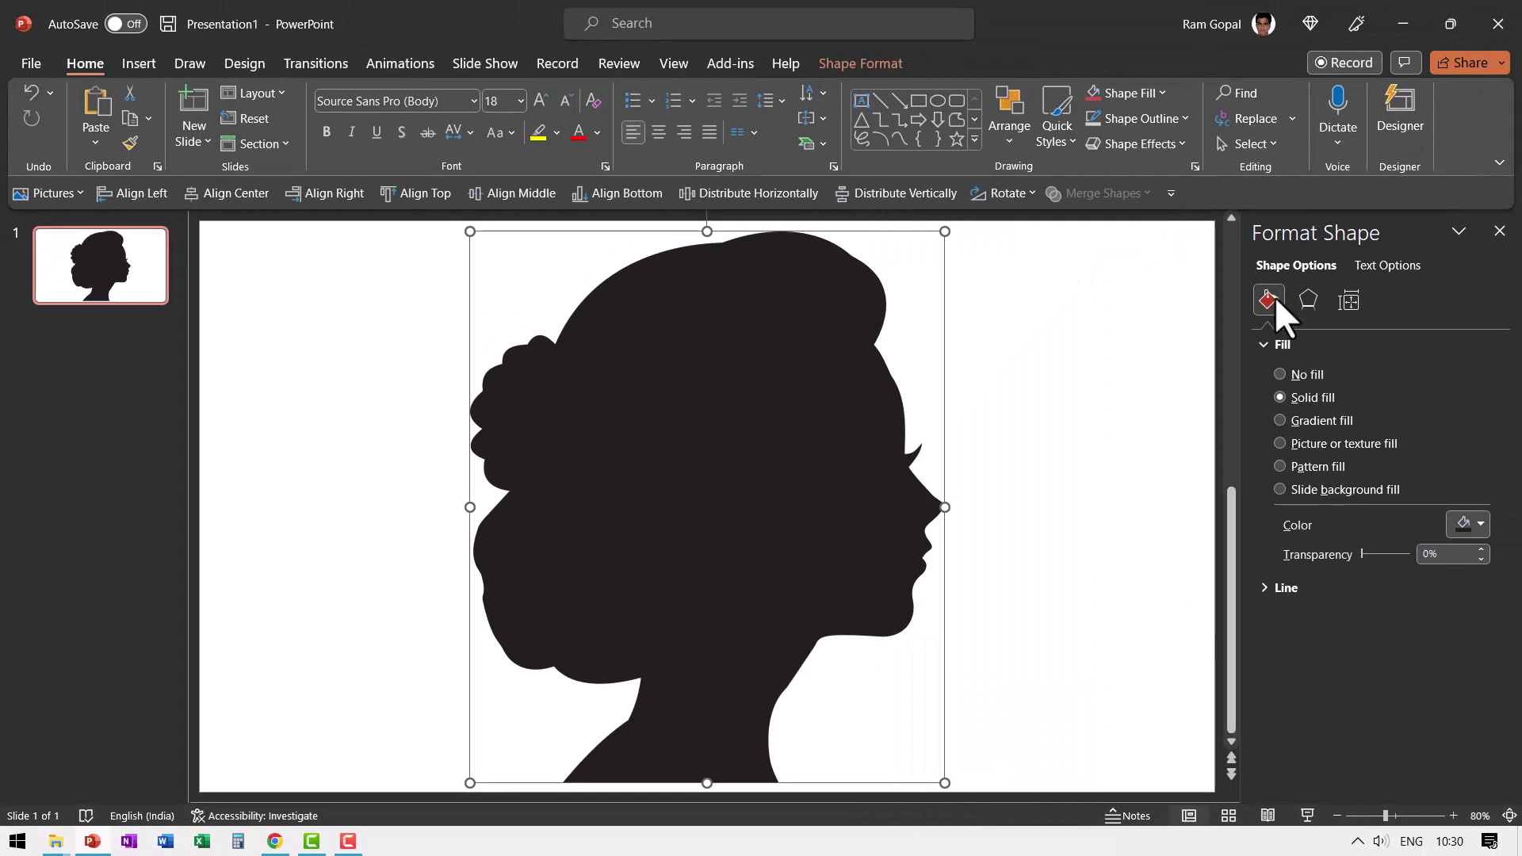
{"action": "left_click", "coordinate": [1307, 444]}
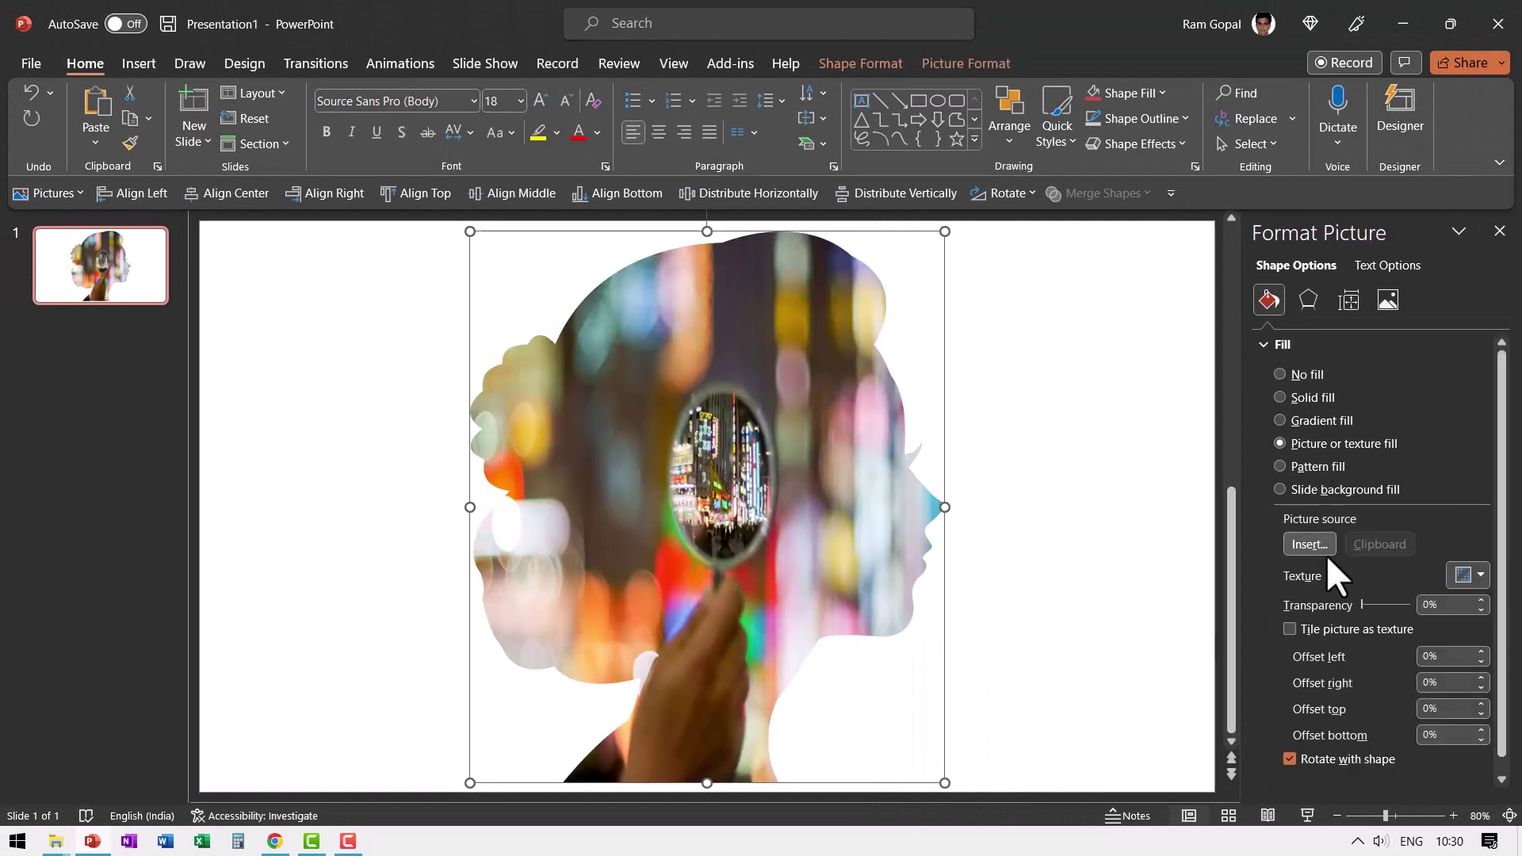
{"action": "left_click", "coordinate": [1310, 544]}
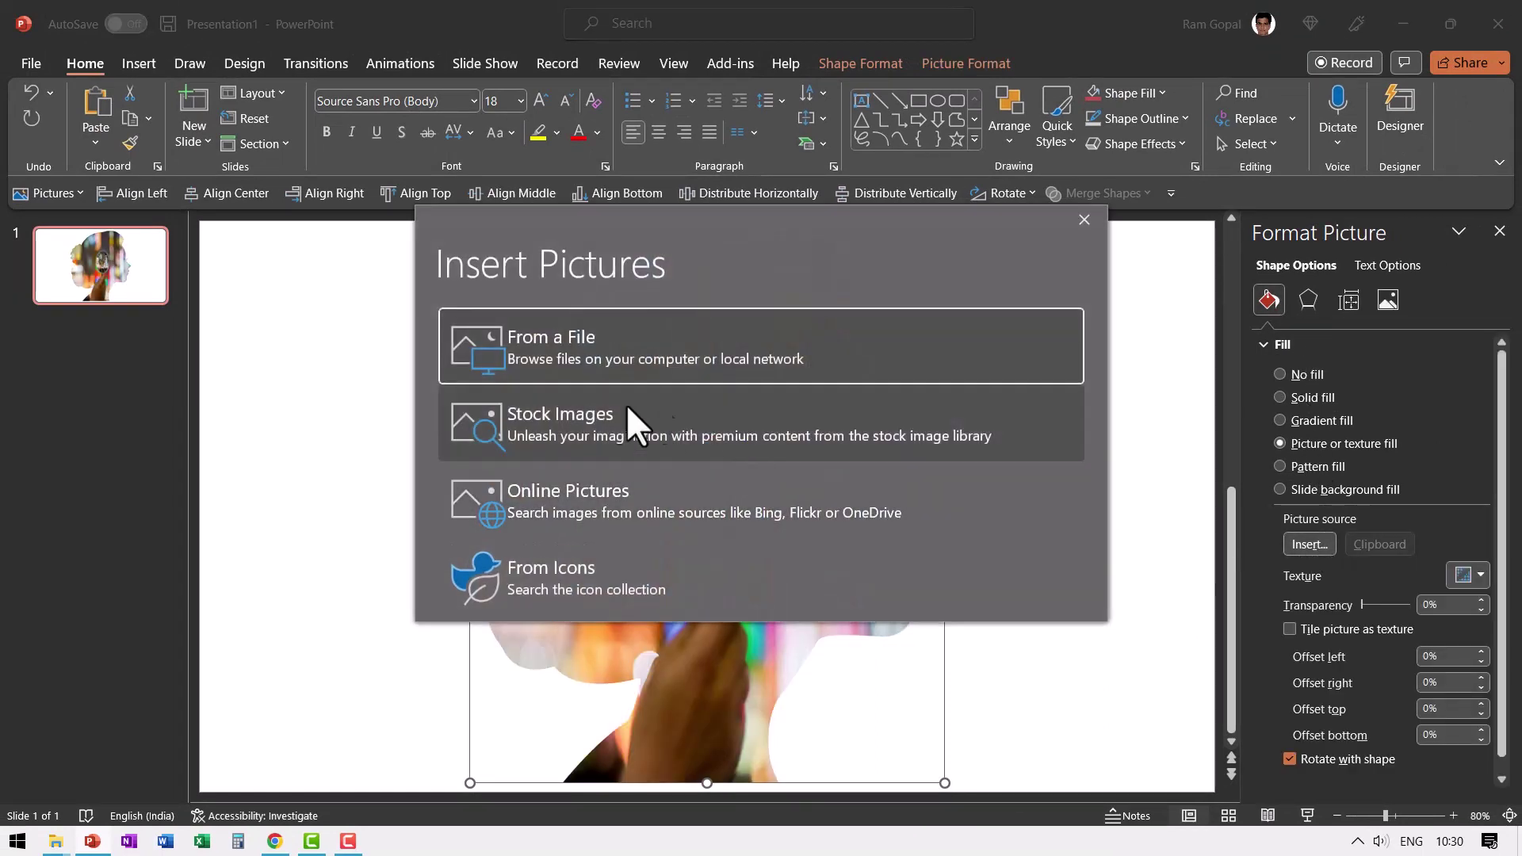
{"action": "left_click", "coordinate": [552, 432]}
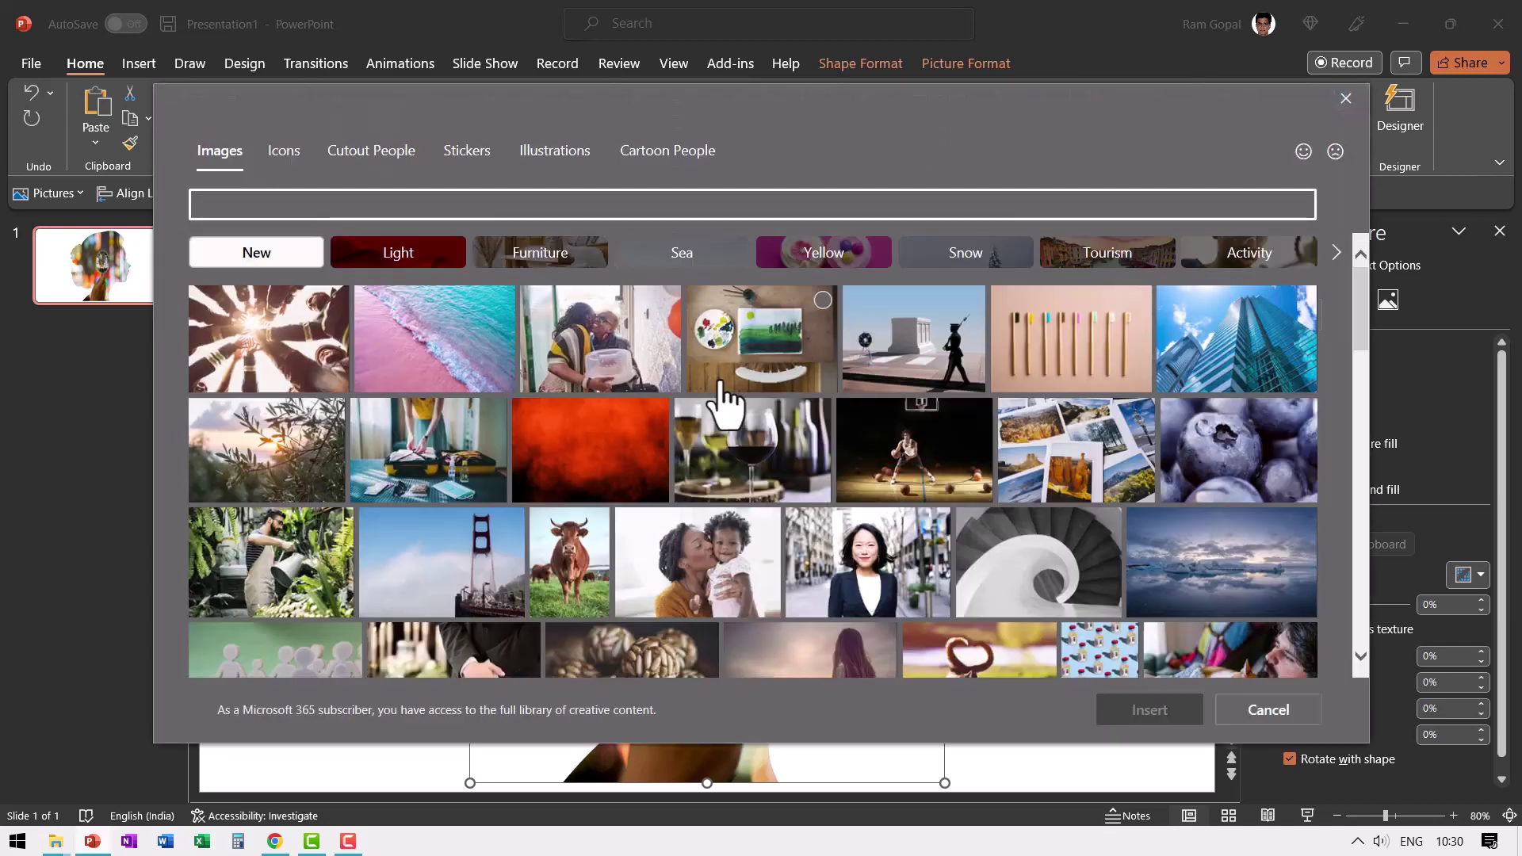
{"action": "left_click", "coordinate": [1243, 595]}
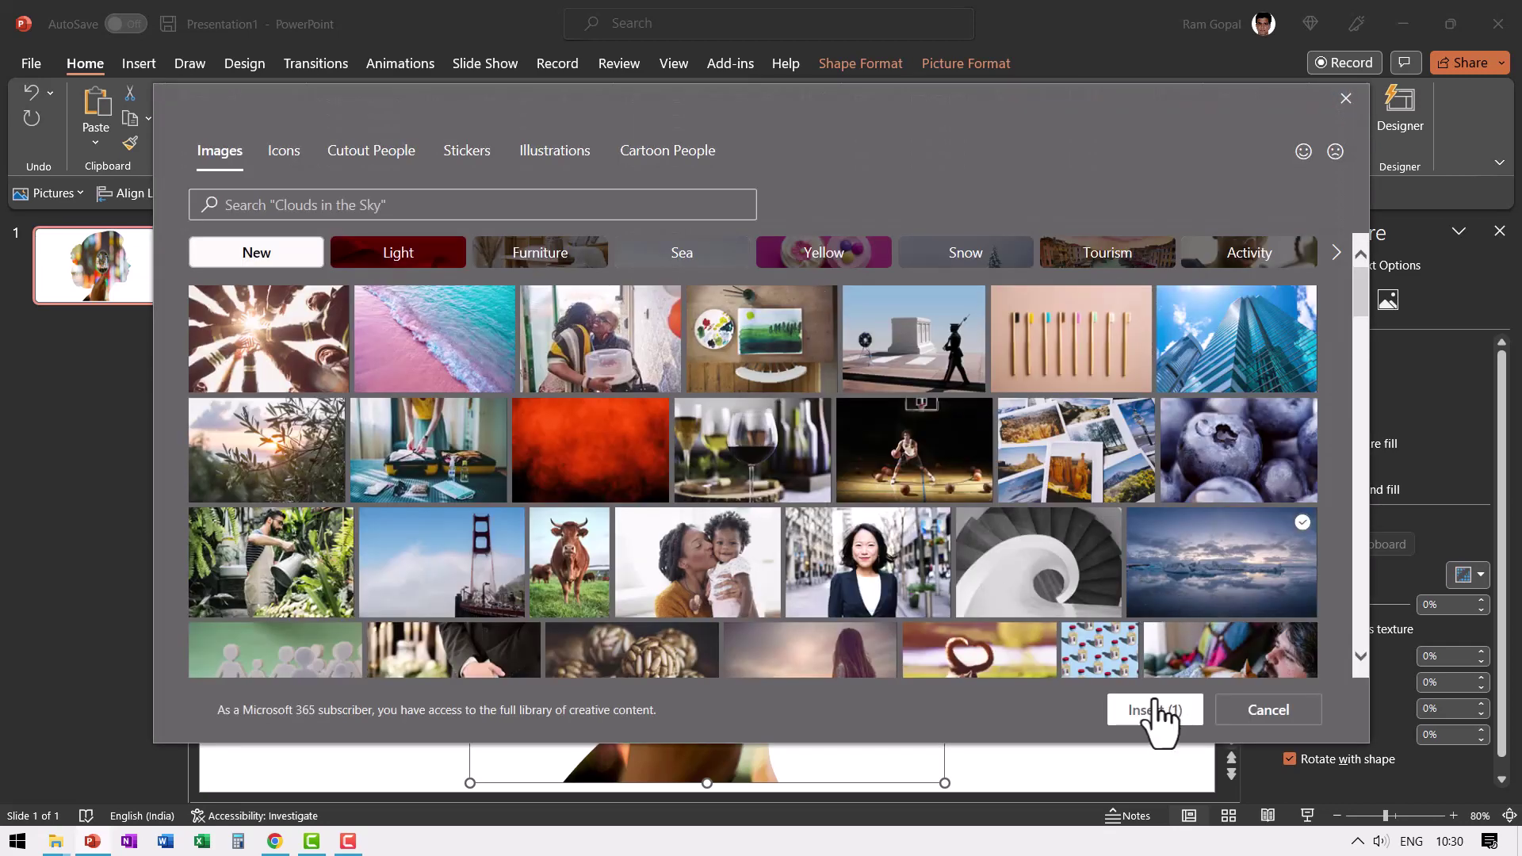
{"action": "left_click", "coordinate": [1146, 708]}
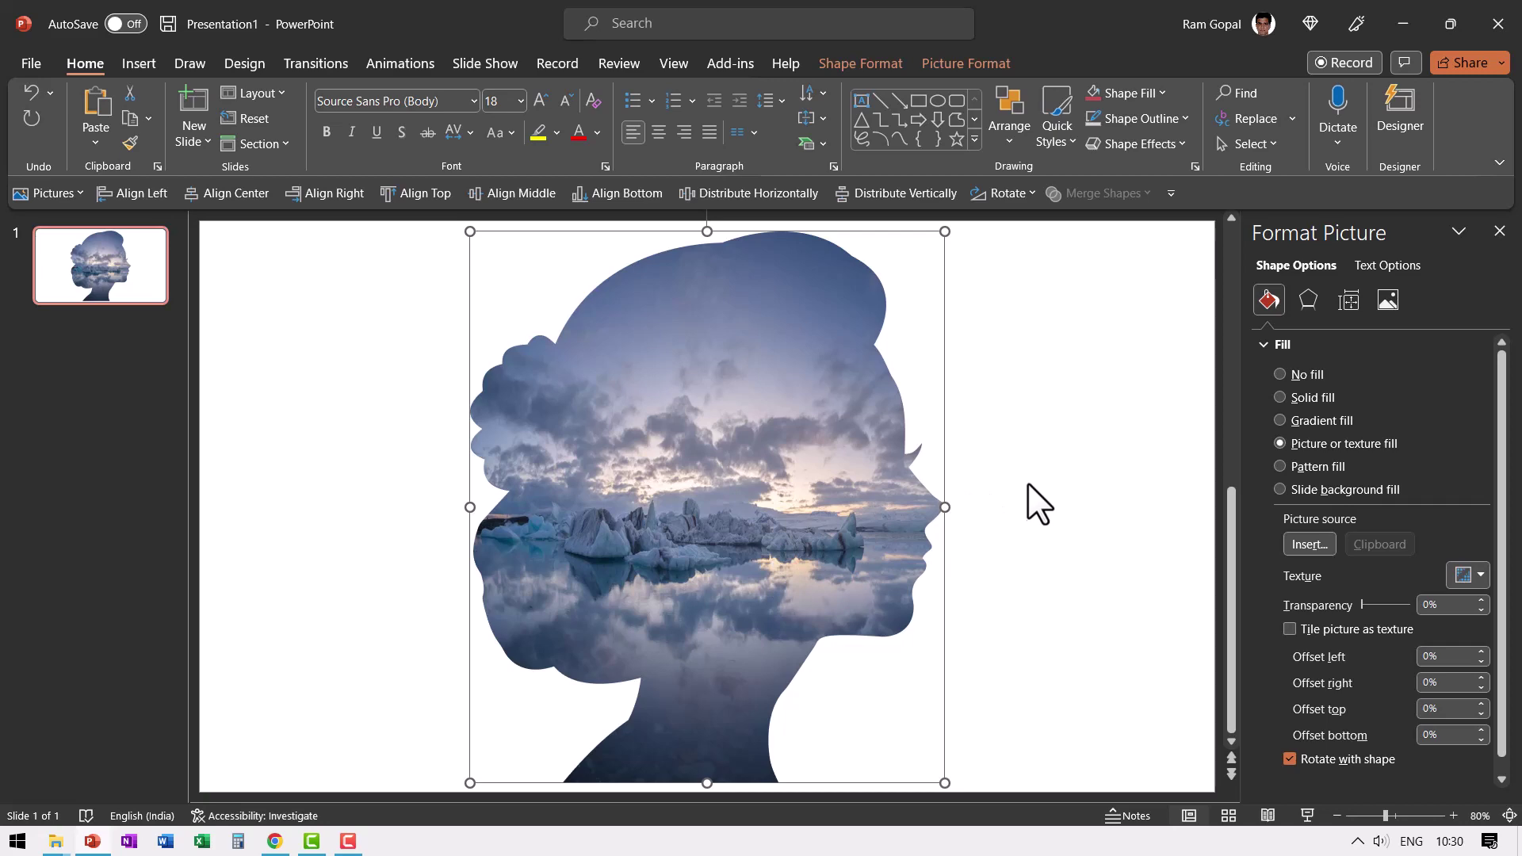
Use Save As to store the slide on the Desktop as Woman in PDF (*.pdf) format.
{"action": "left_click", "coordinate": [17, 67]}
{"action": "left_click", "coordinate": [65, 323]}
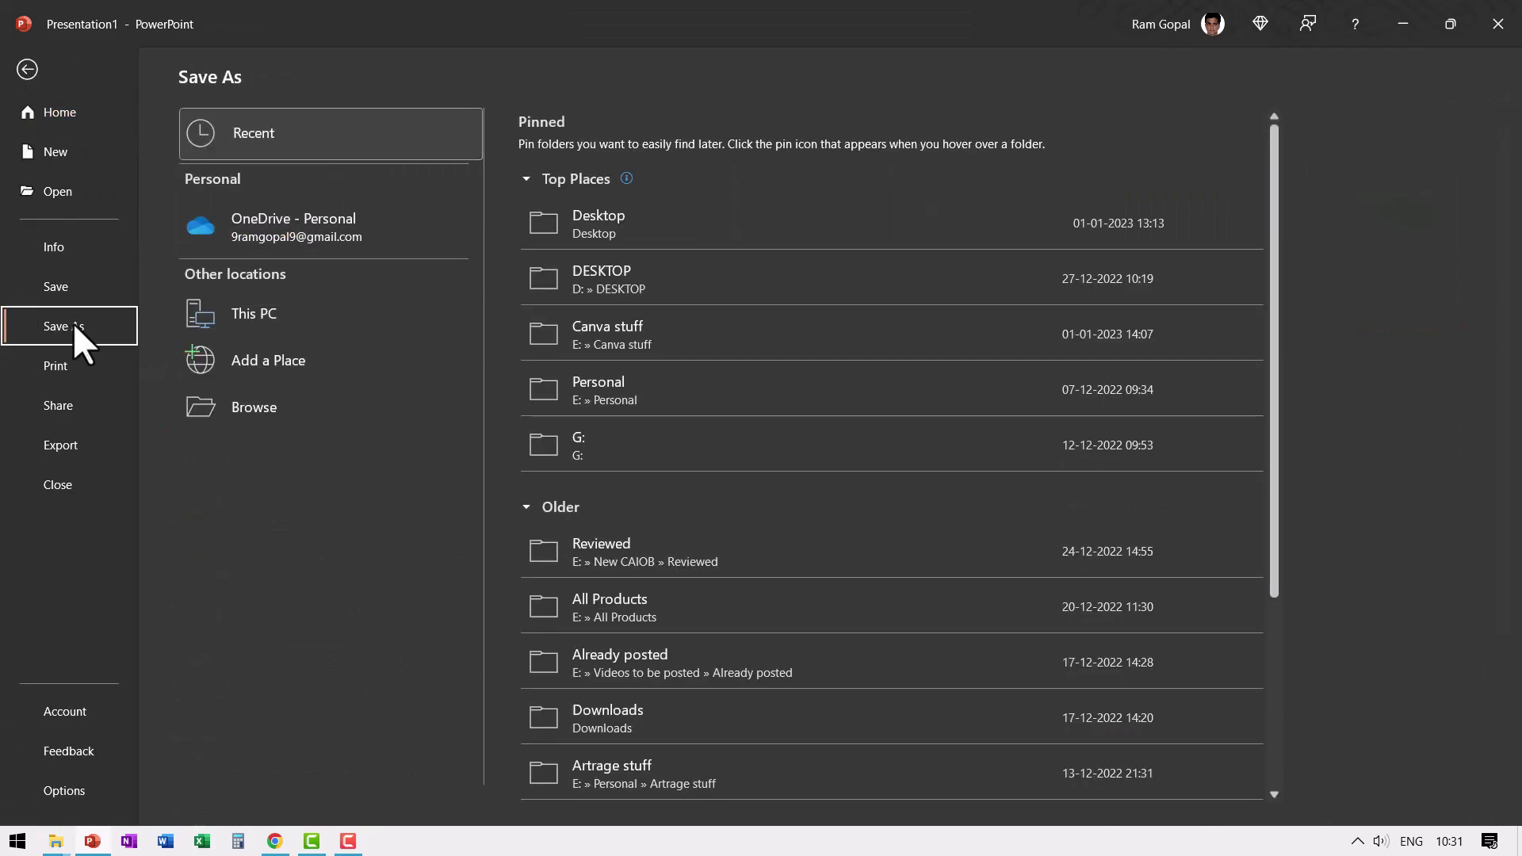
{"action": "left_click", "coordinate": [635, 226]}
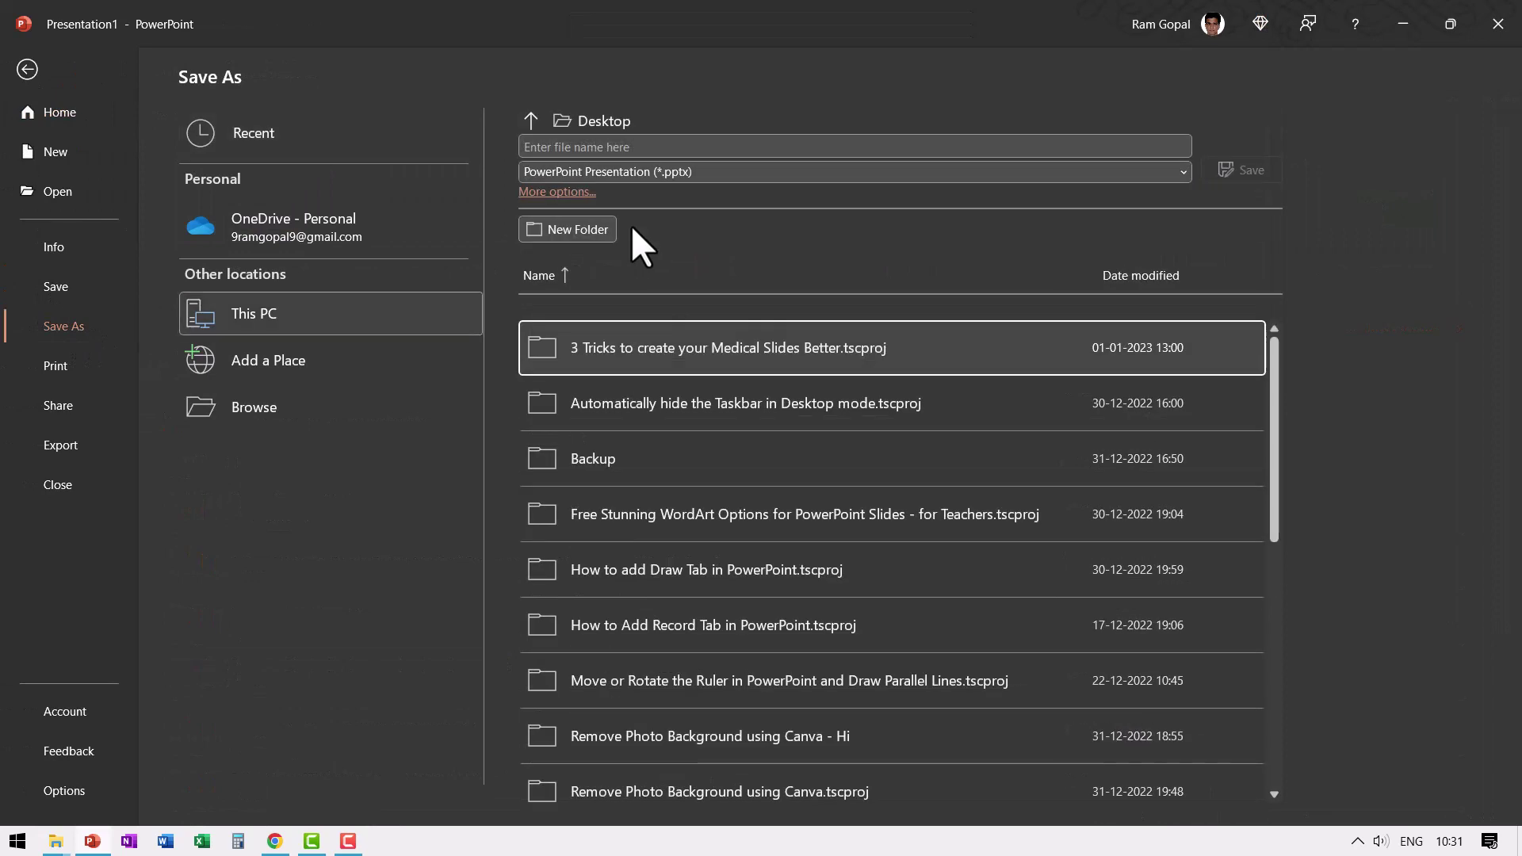
{"action": "left_click", "coordinate": [624, 146]}
{"action": "type", "text": "Woman"}
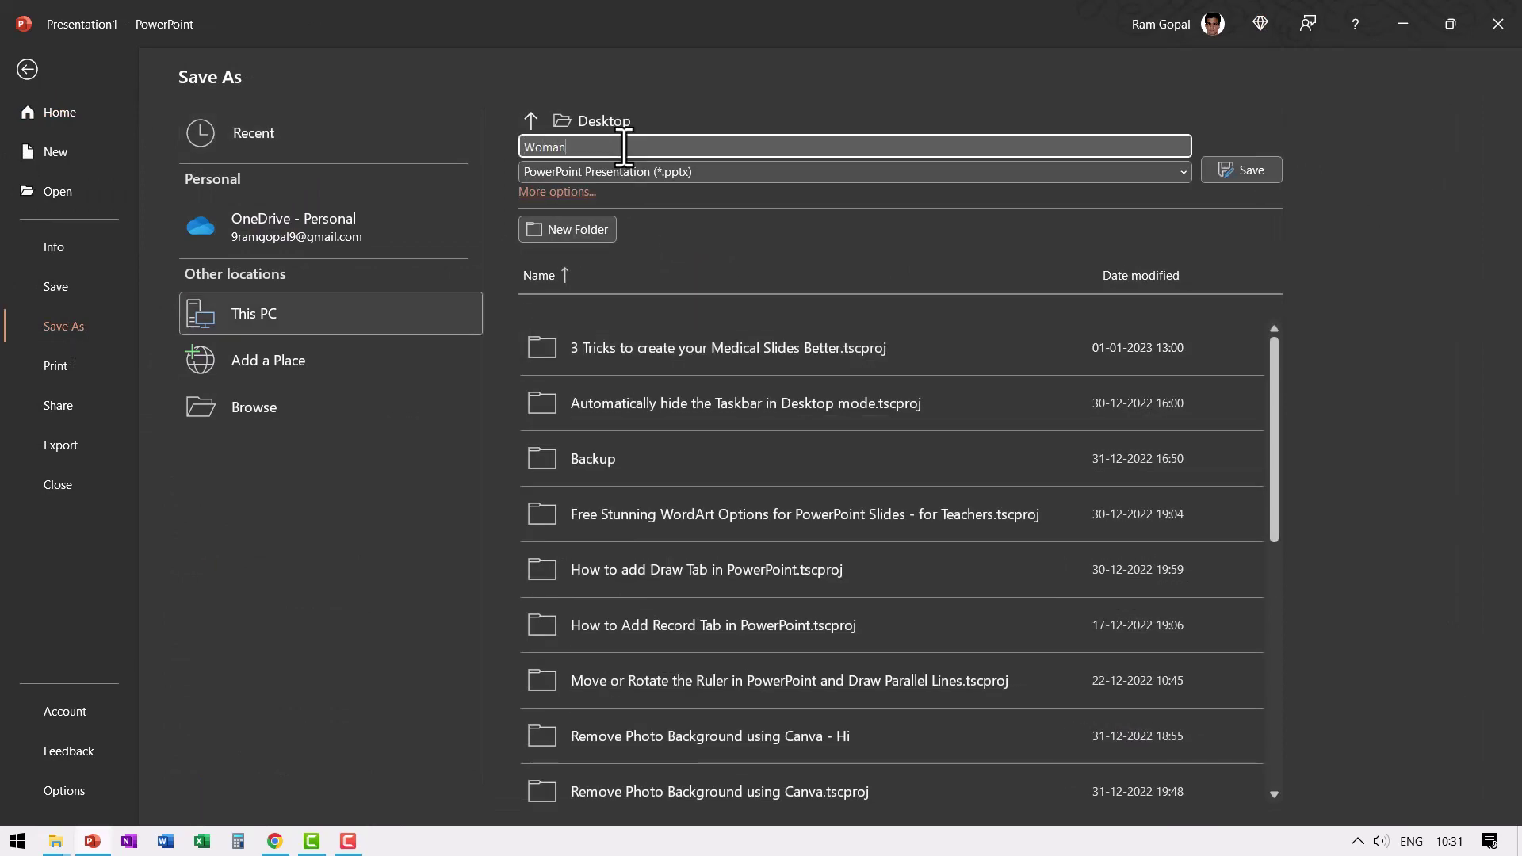
{"action": "left_click", "coordinate": [716, 170]}
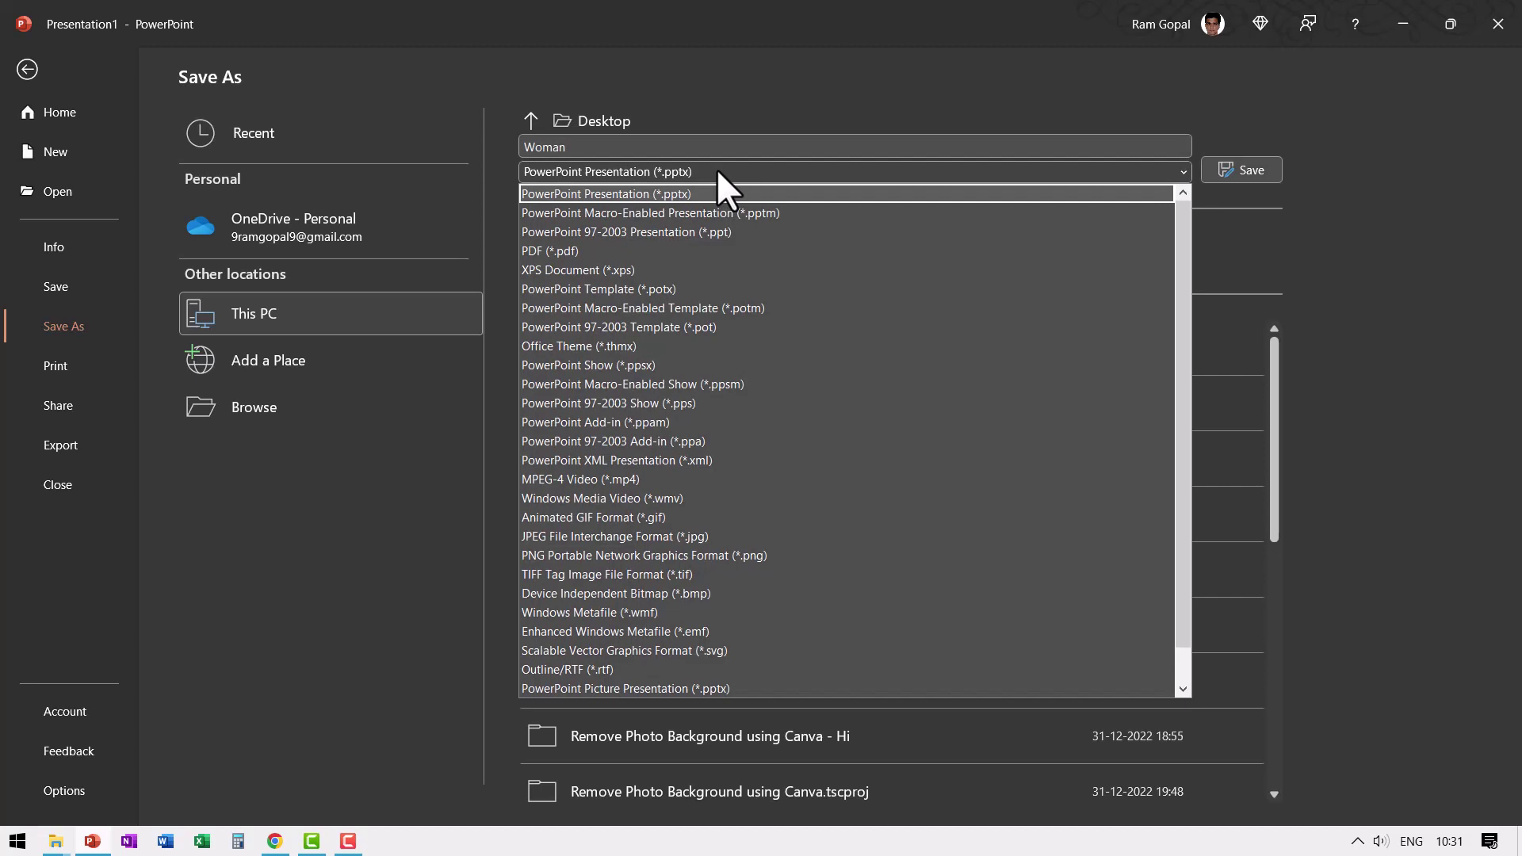
{"action": "left_click", "coordinate": [569, 249]}
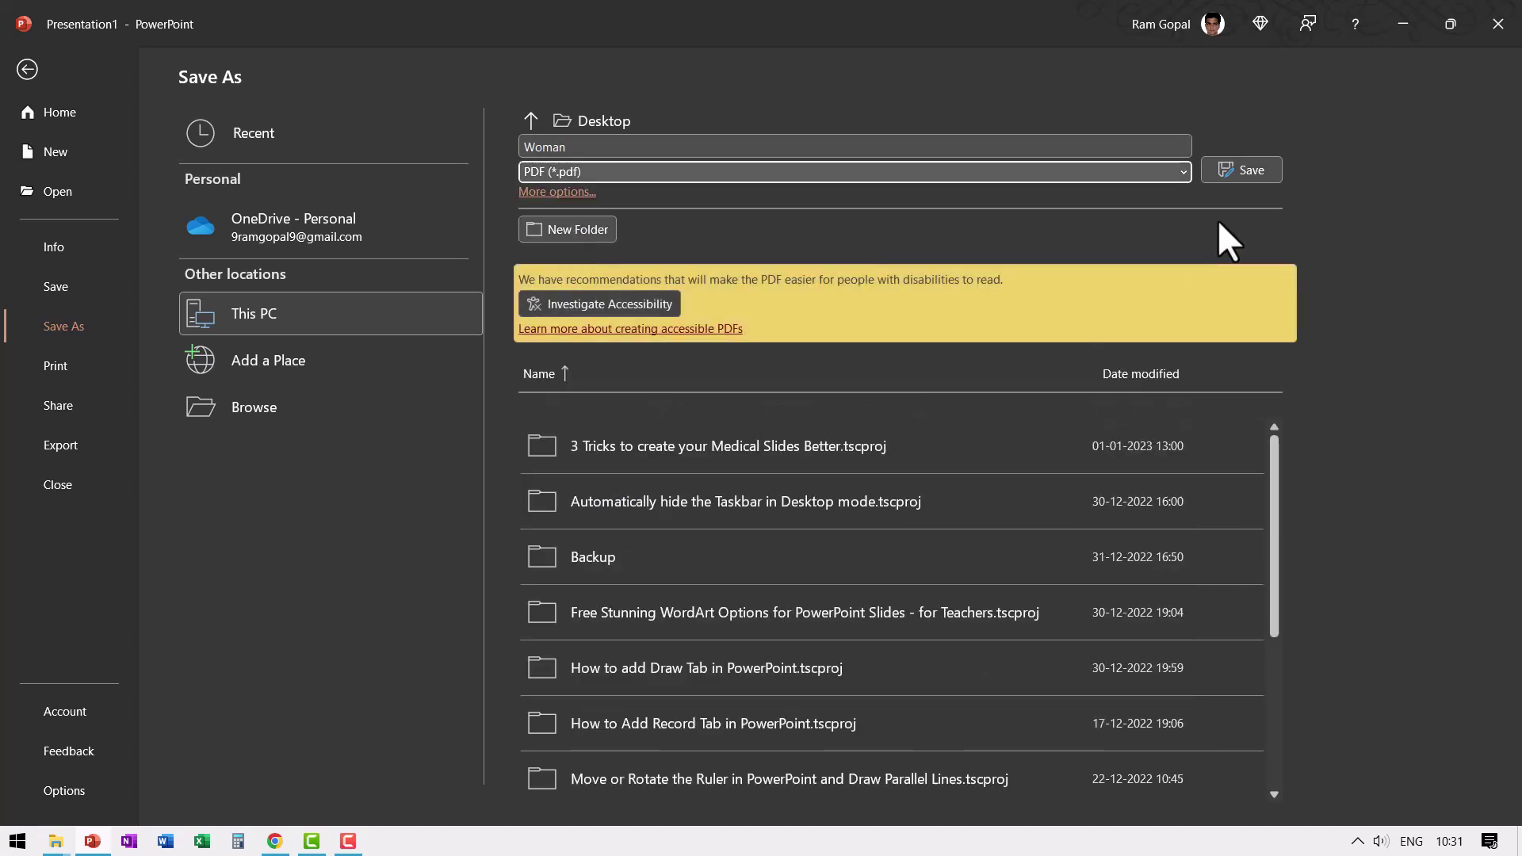
{"action": "left_click", "coordinate": [1264, 174]}
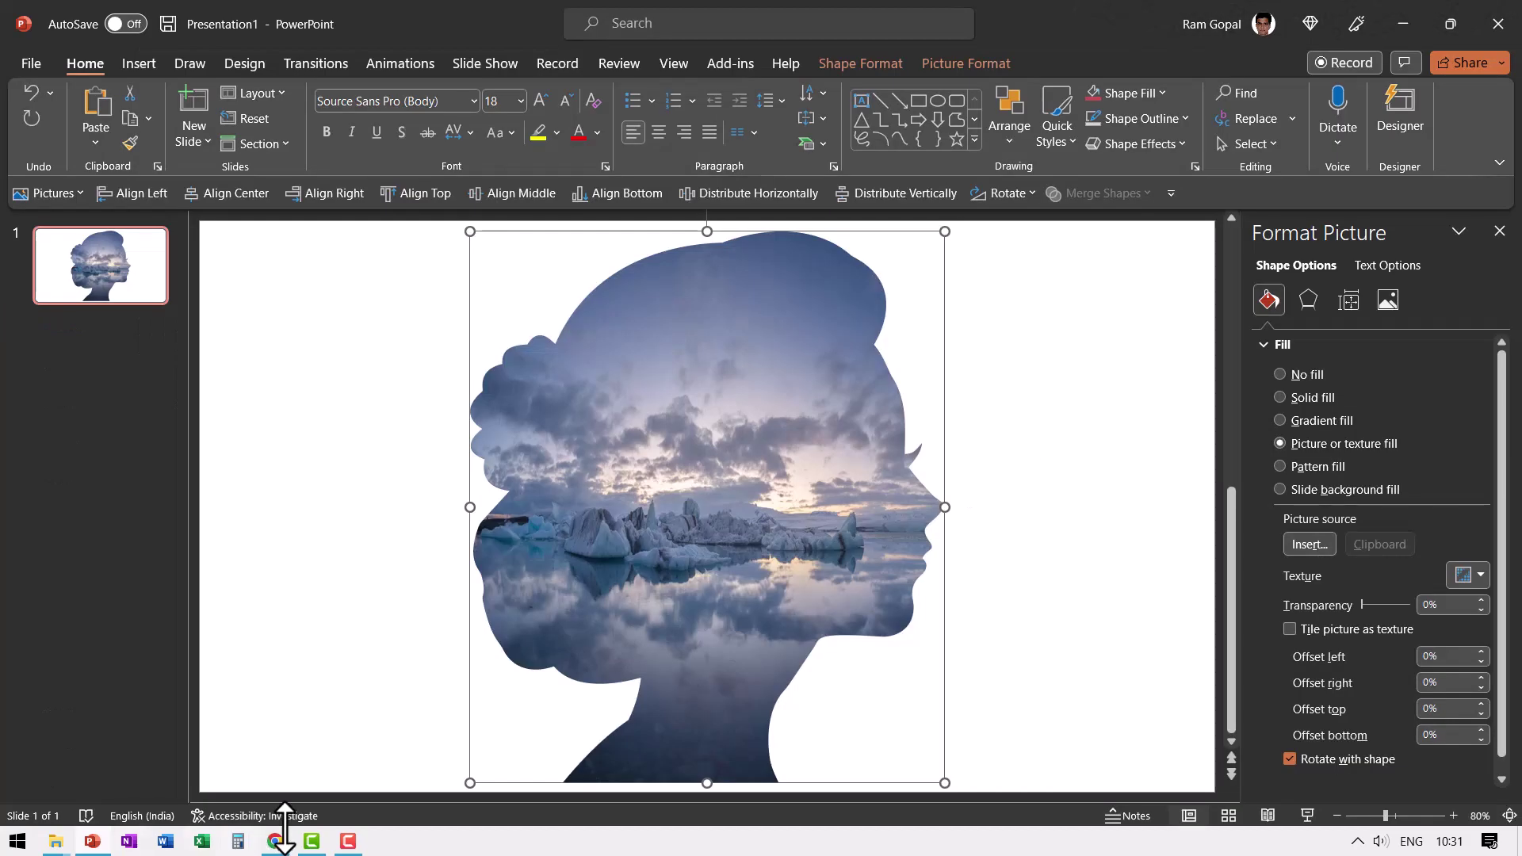
In Canva, use Create a design > Import file to import Woman.pdf from the Desktop.
{"action": "left_click", "coordinate": [274, 841]}
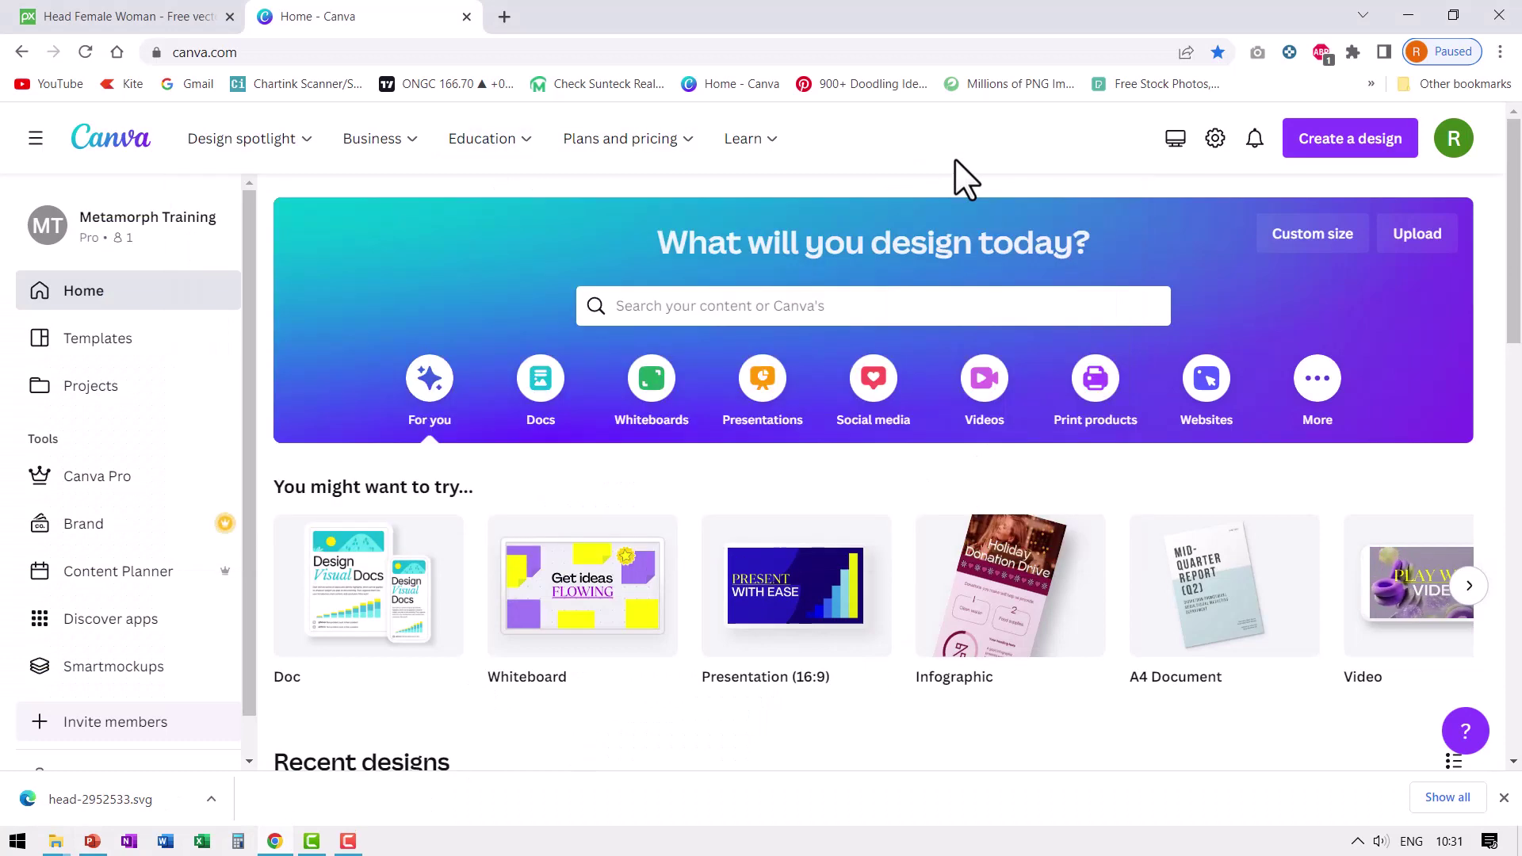
{"action": "left_click", "coordinate": [1349, 142]}
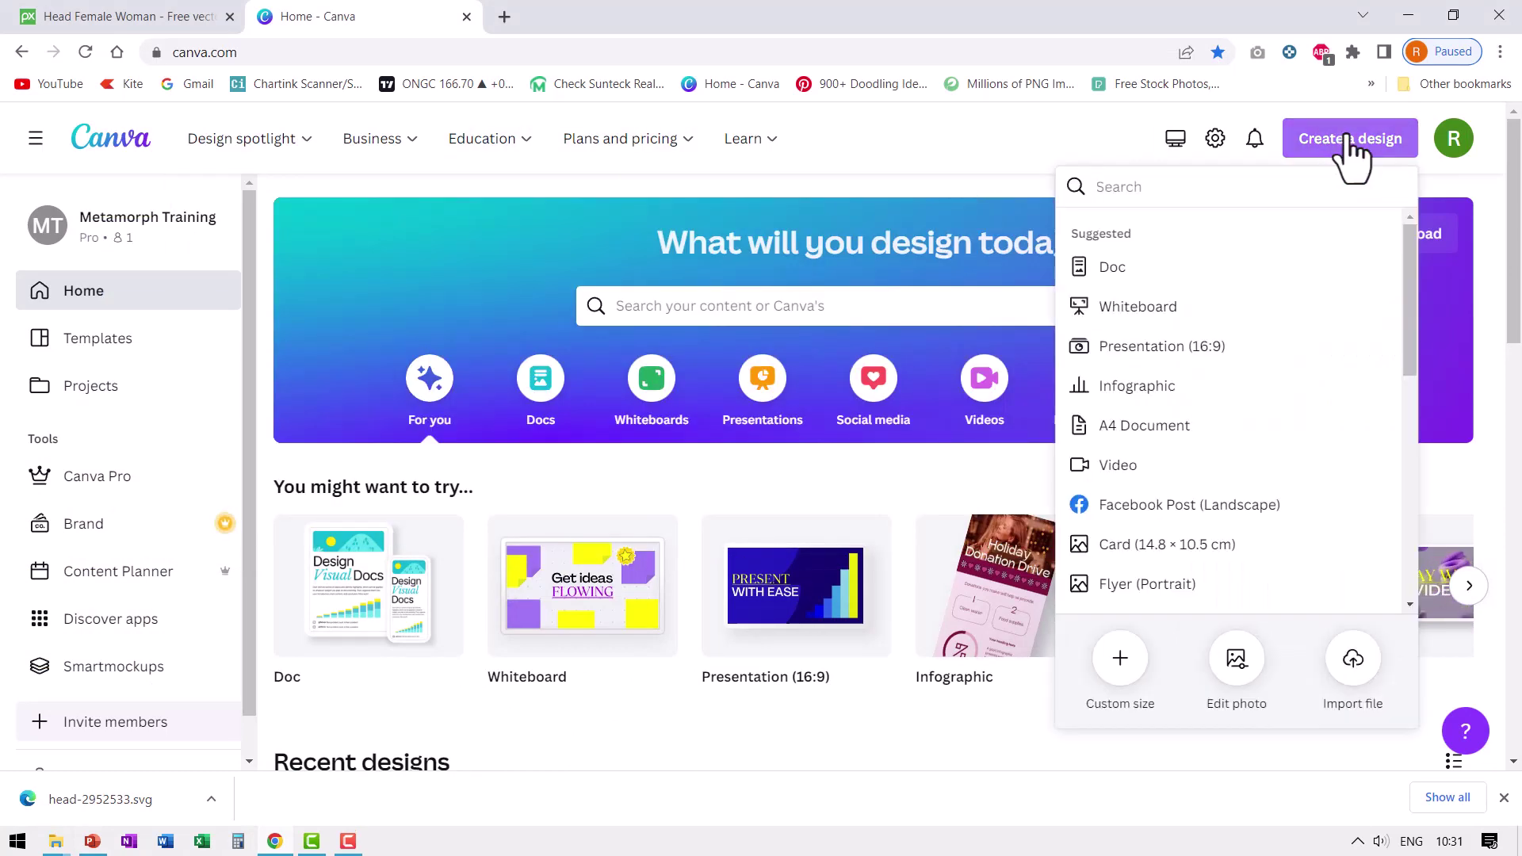
{"action": "left_click", "coordinate": [1355, 683]}
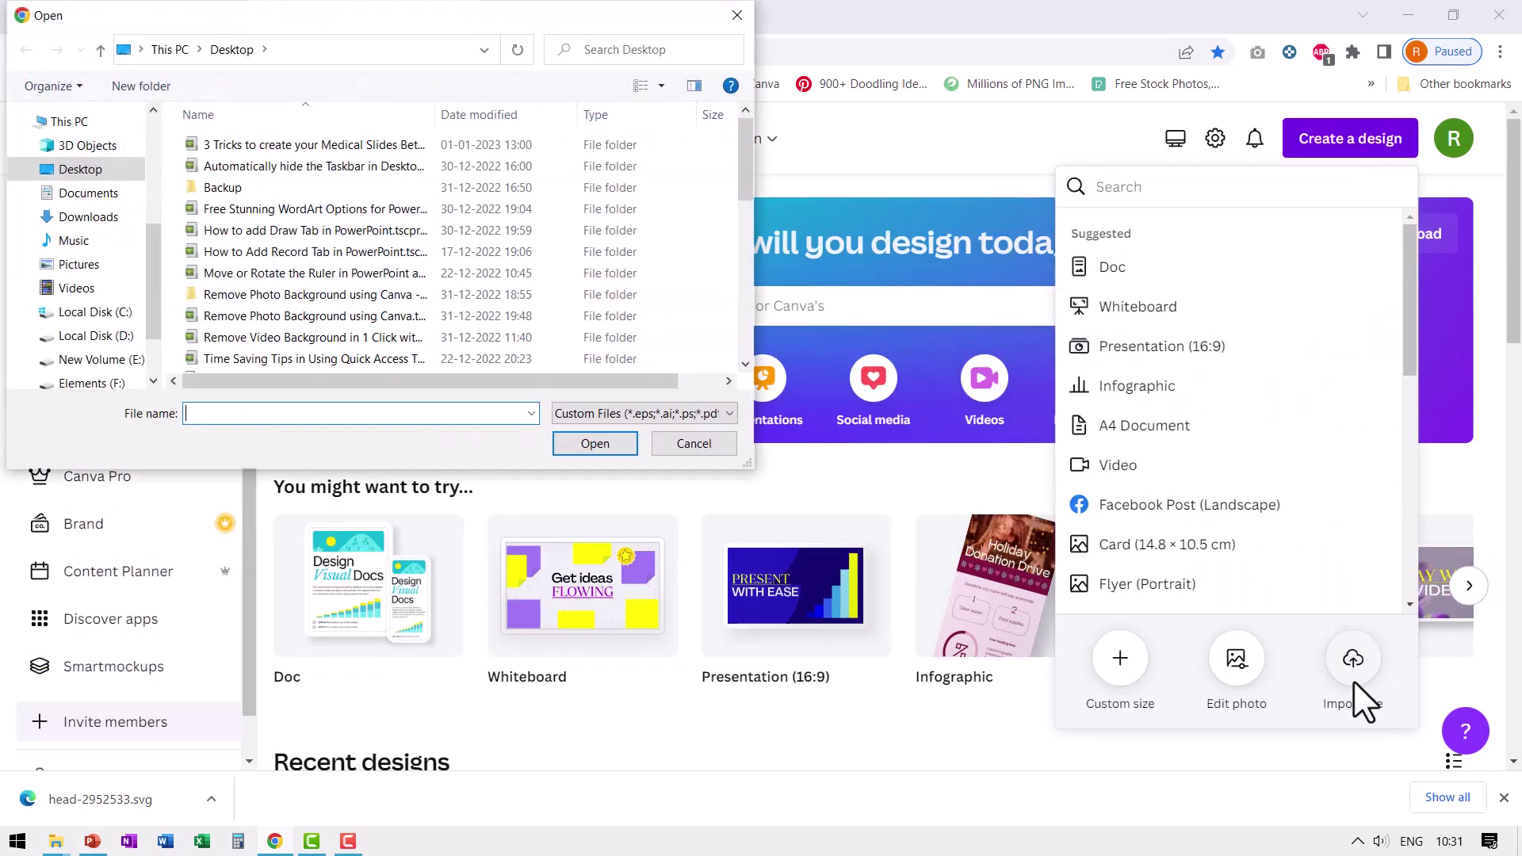
{"action": "scroll", "coordinate": [417, 304], "scroll_direction": "down", "scroll_amount": 8}
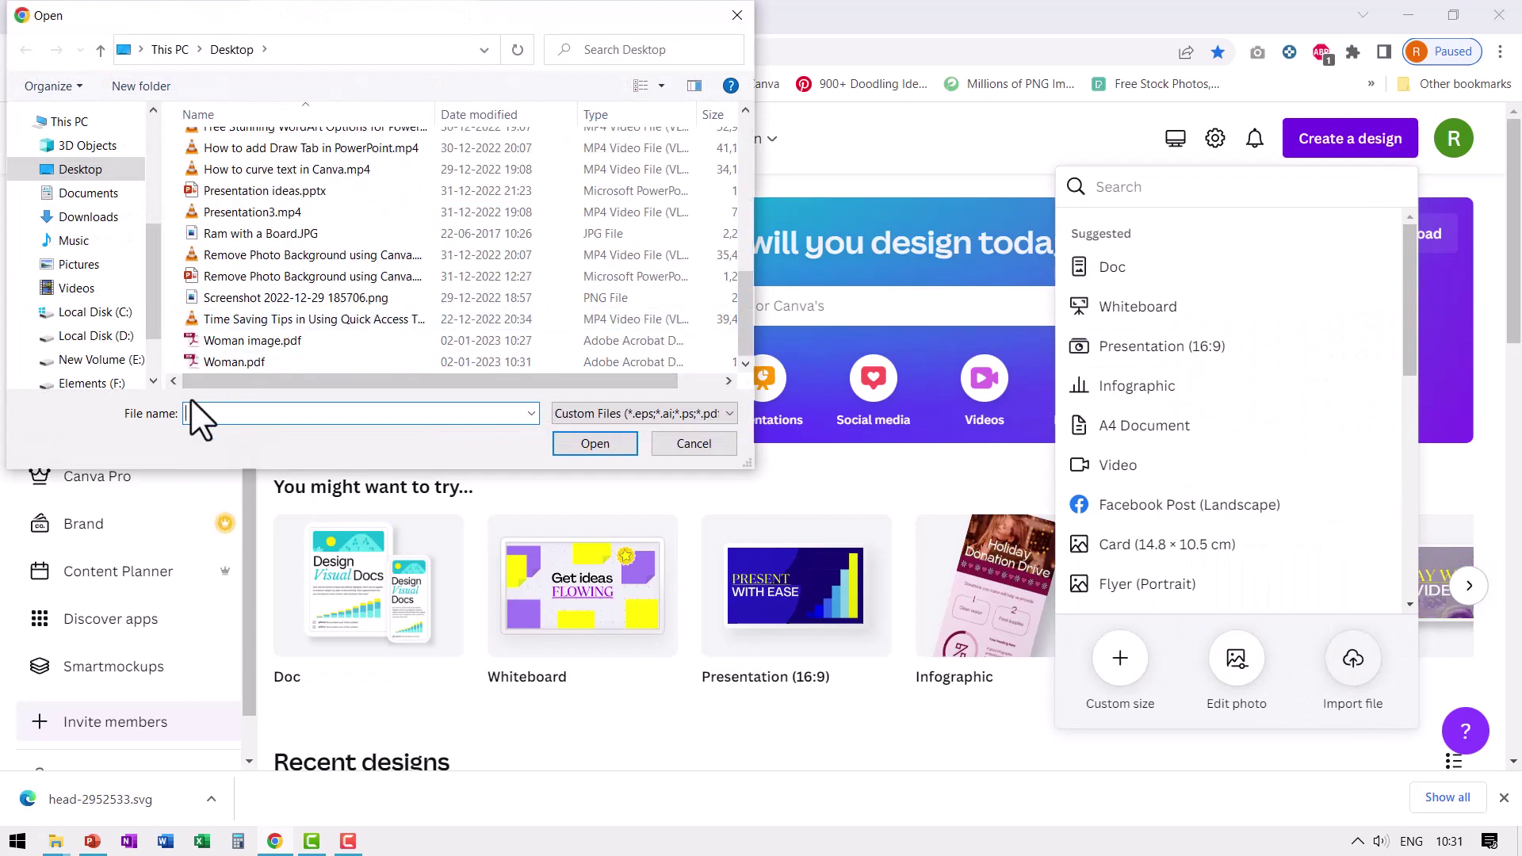
{"action": "left_click", "coordinate": [251, 362]}
{"action": "left_click", "coordinate": [613, 446]}
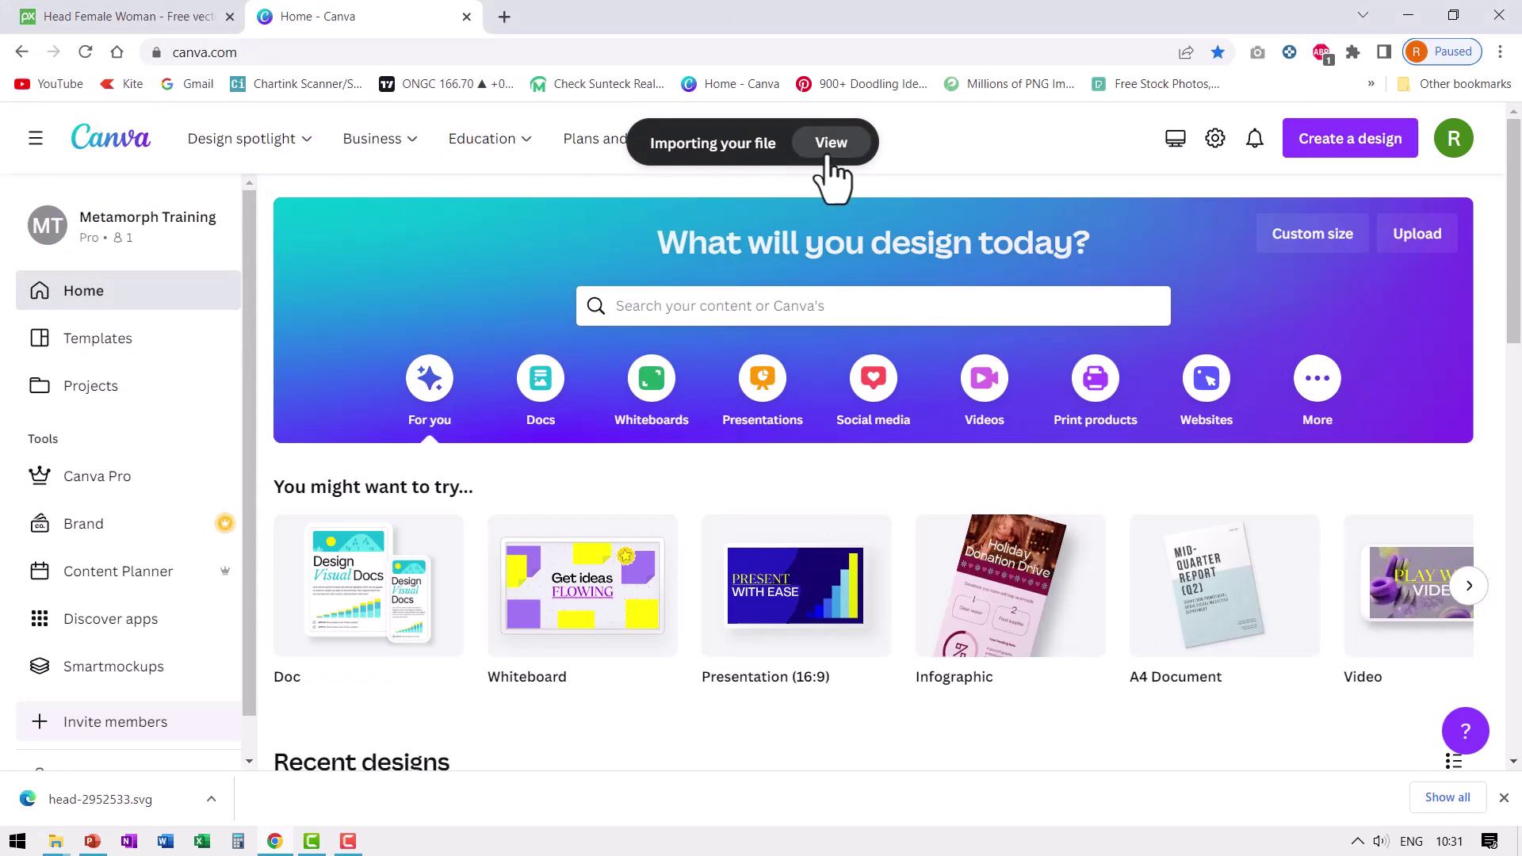
{"action": "scroll", "coordinate": [425, 652], "scroll_direction": "down", "scroll_amount": 5}
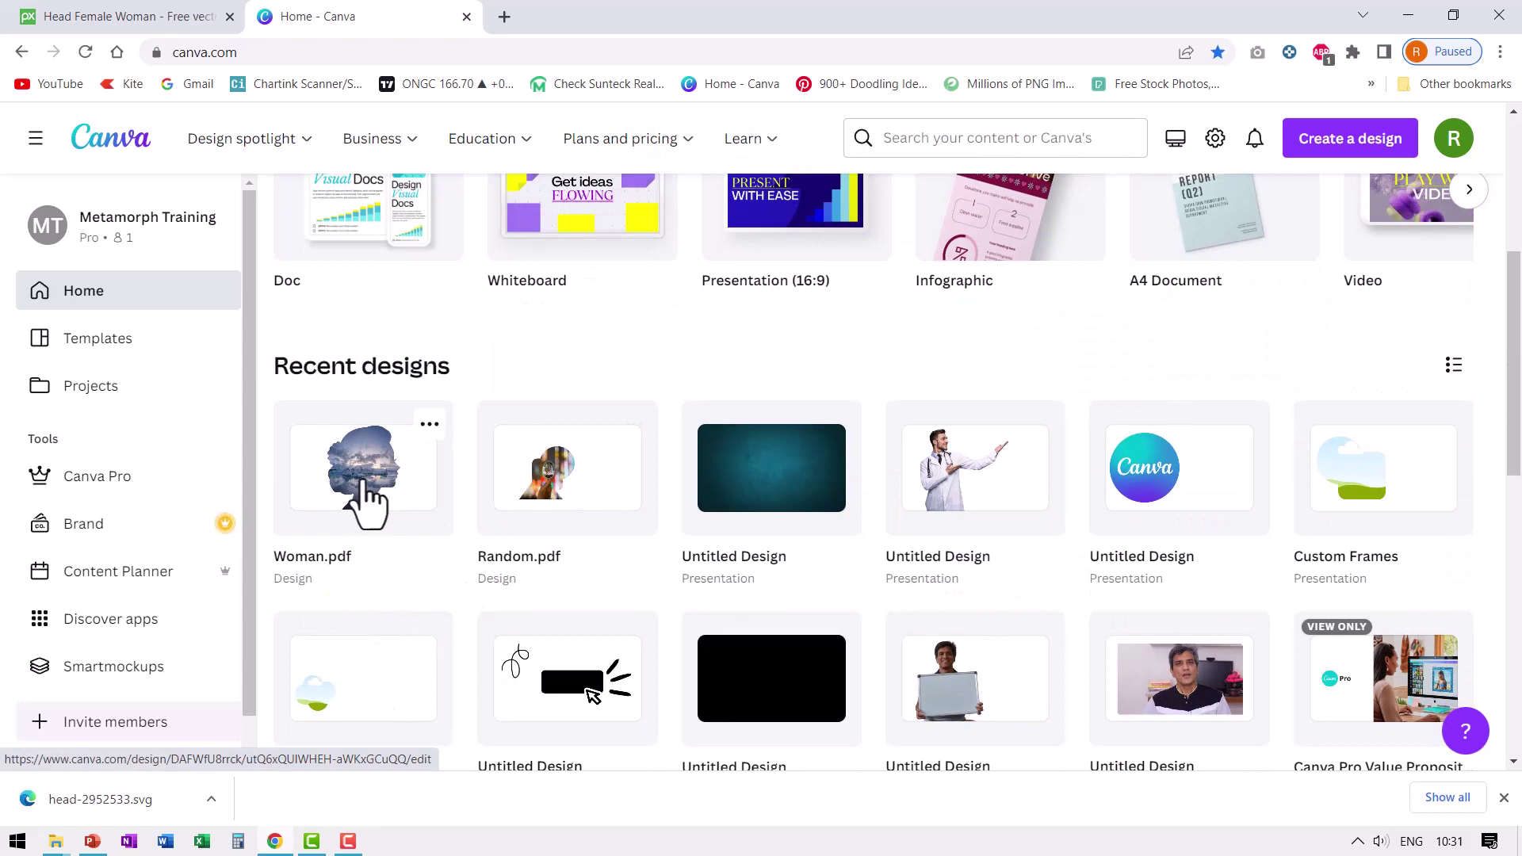
Open the Woman.pdf tile from Recent designs, select the silhouette, and close the File Import Feedback panel.
{"action": "left_click", "coordinate": [361, 484]}
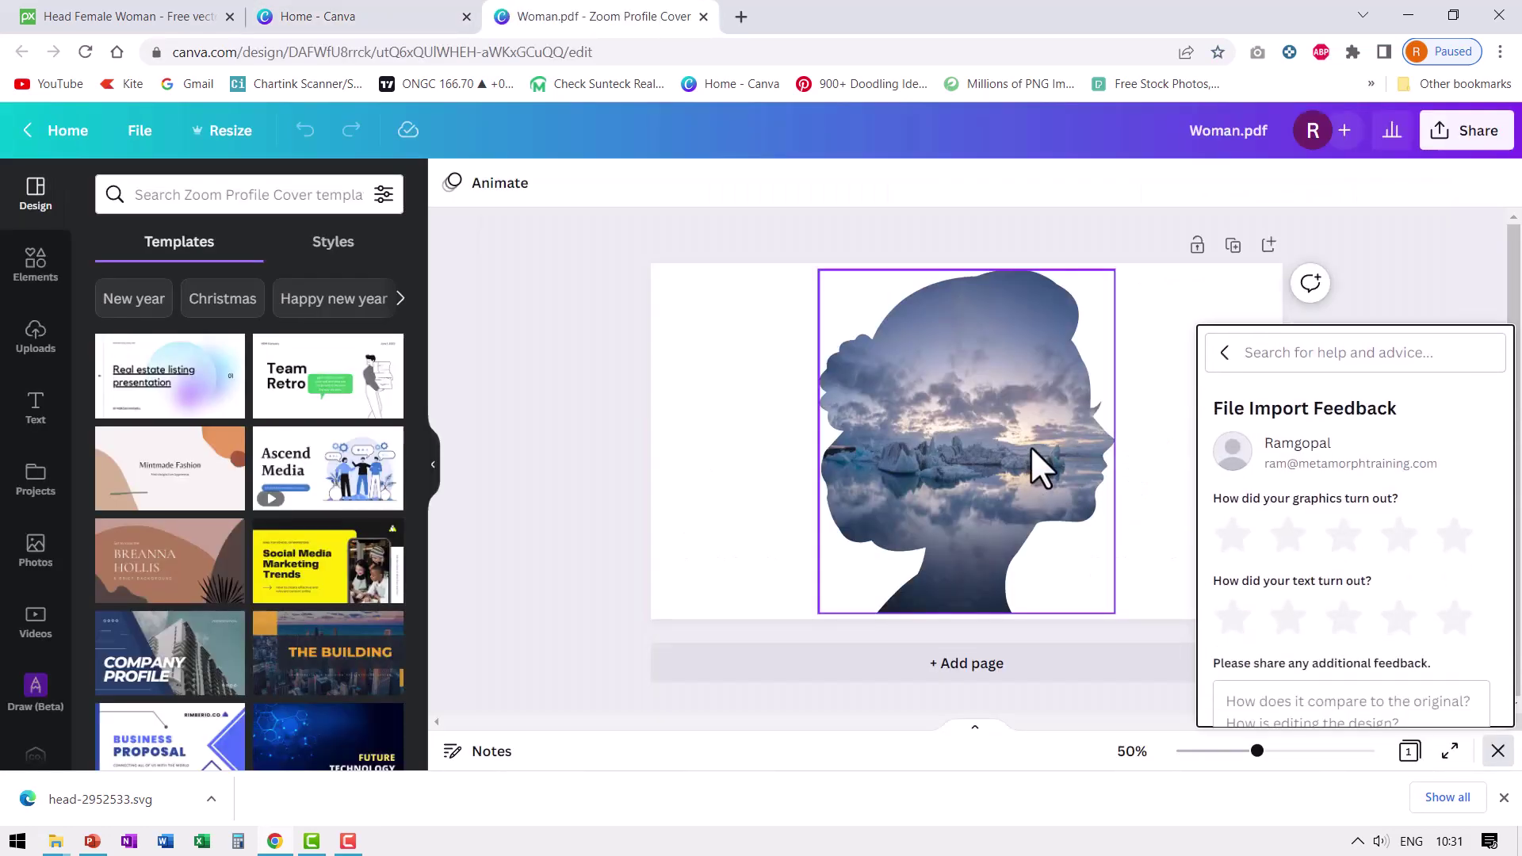
{"action": "left_click", "coordinate": [1007, 425]}
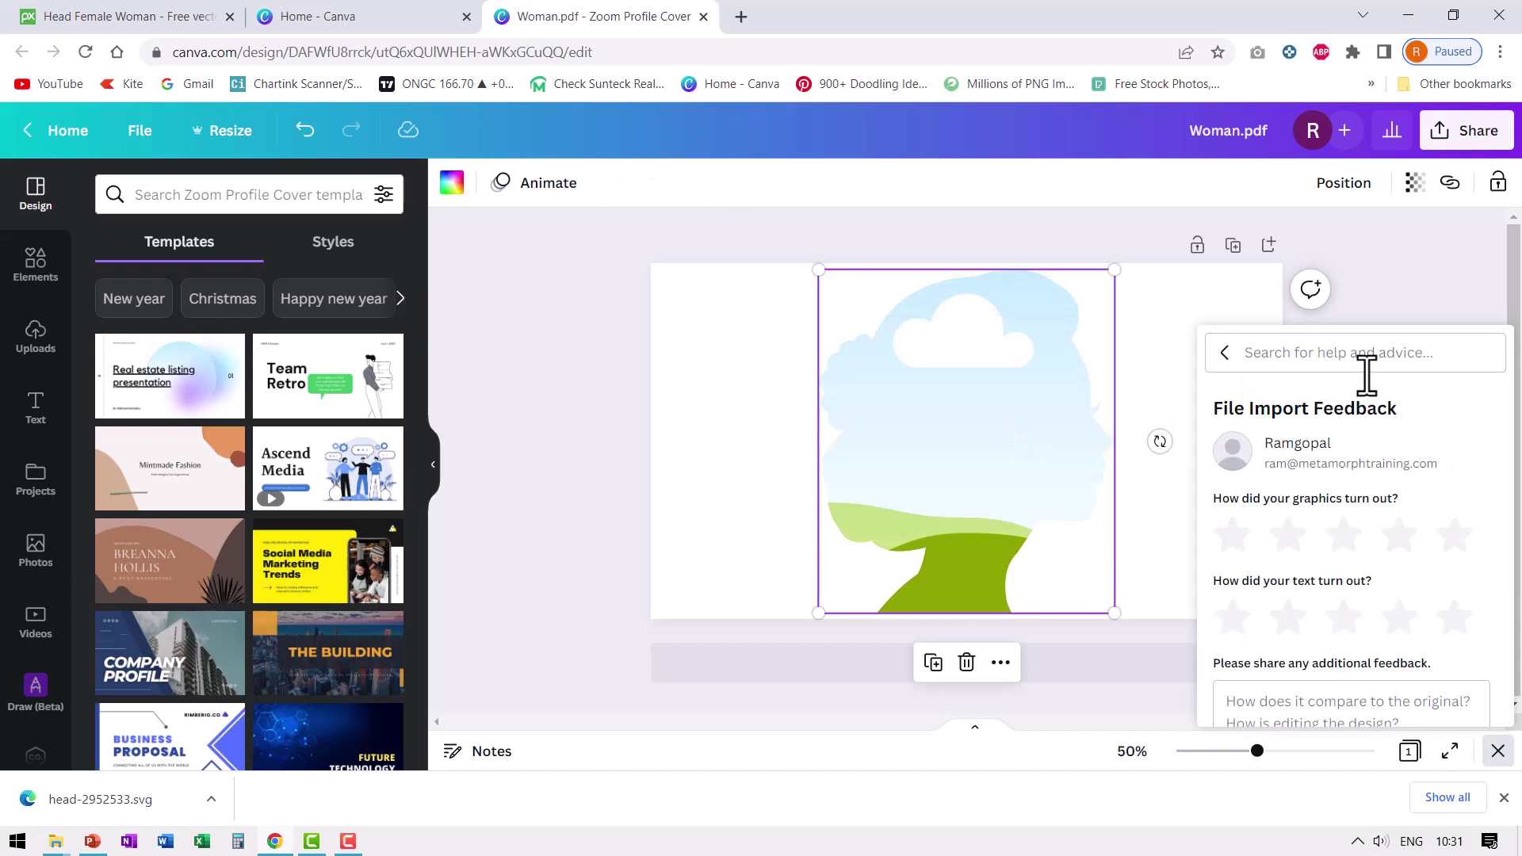
{"action": "left_click", "coordinate": [1498, 751]}
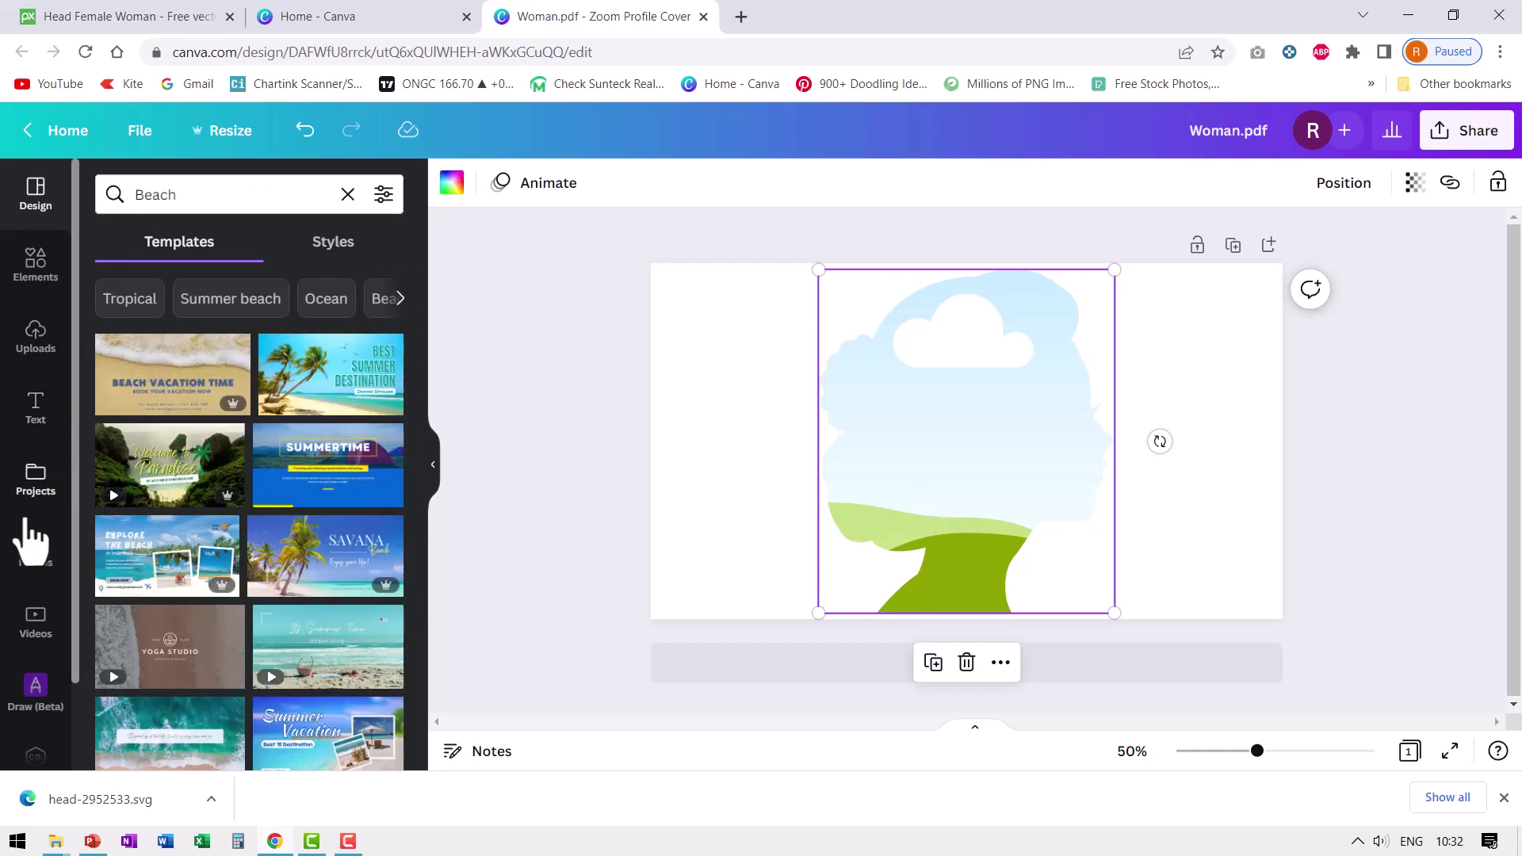
Search Photos for 'Beach', try a sunset photo, then fill the silhouette with the palm-and-umbrella beach photo.
{"action": "left_click", "coordinate": [35, 551]}
{"action": "left_click", "coordinate": [205, 195]}
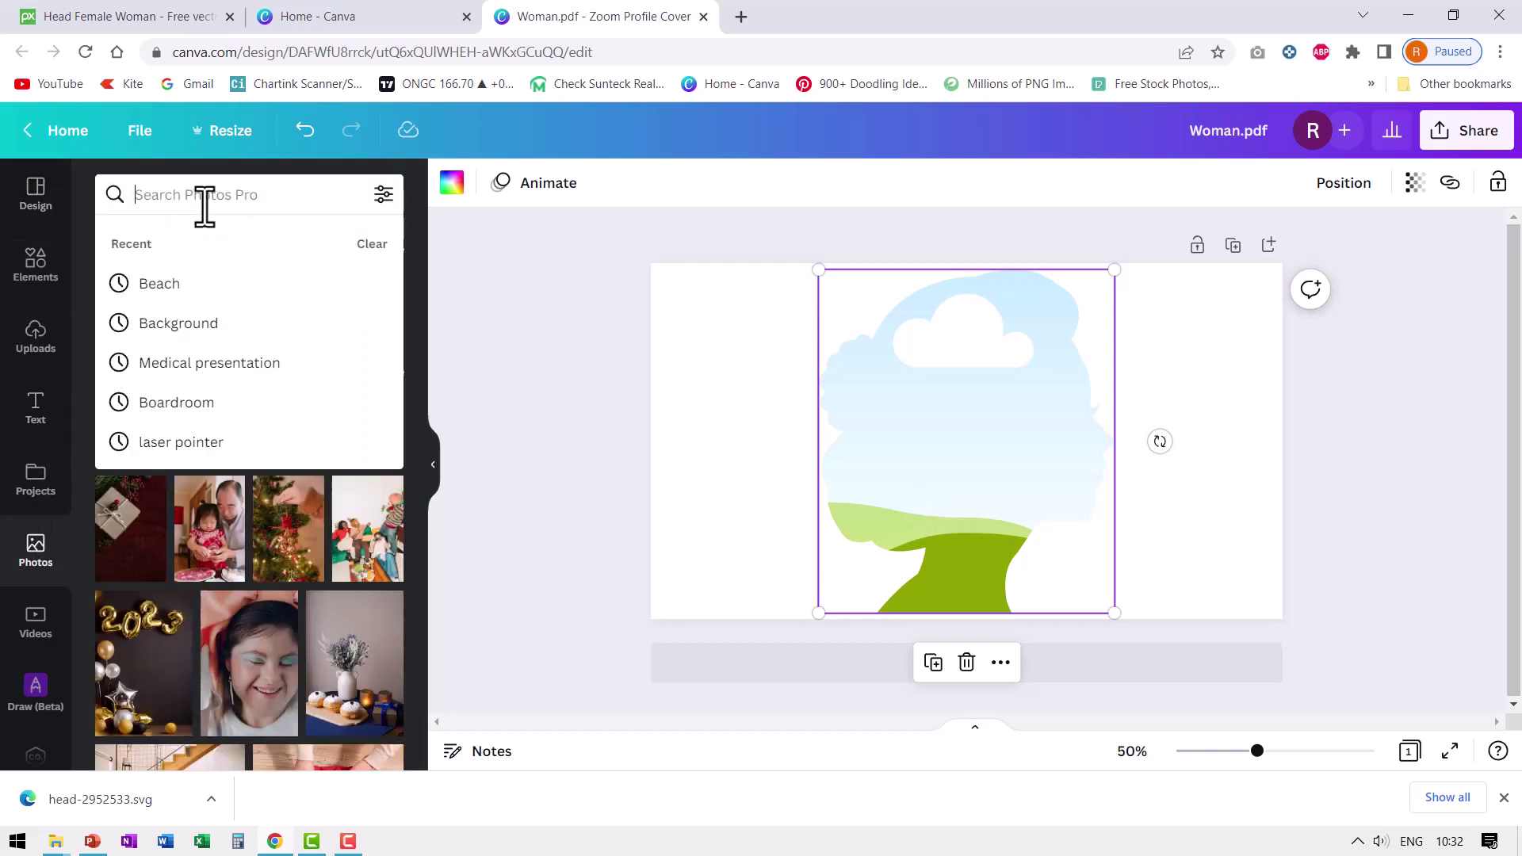
{"action": "type", "text": "Beach"}
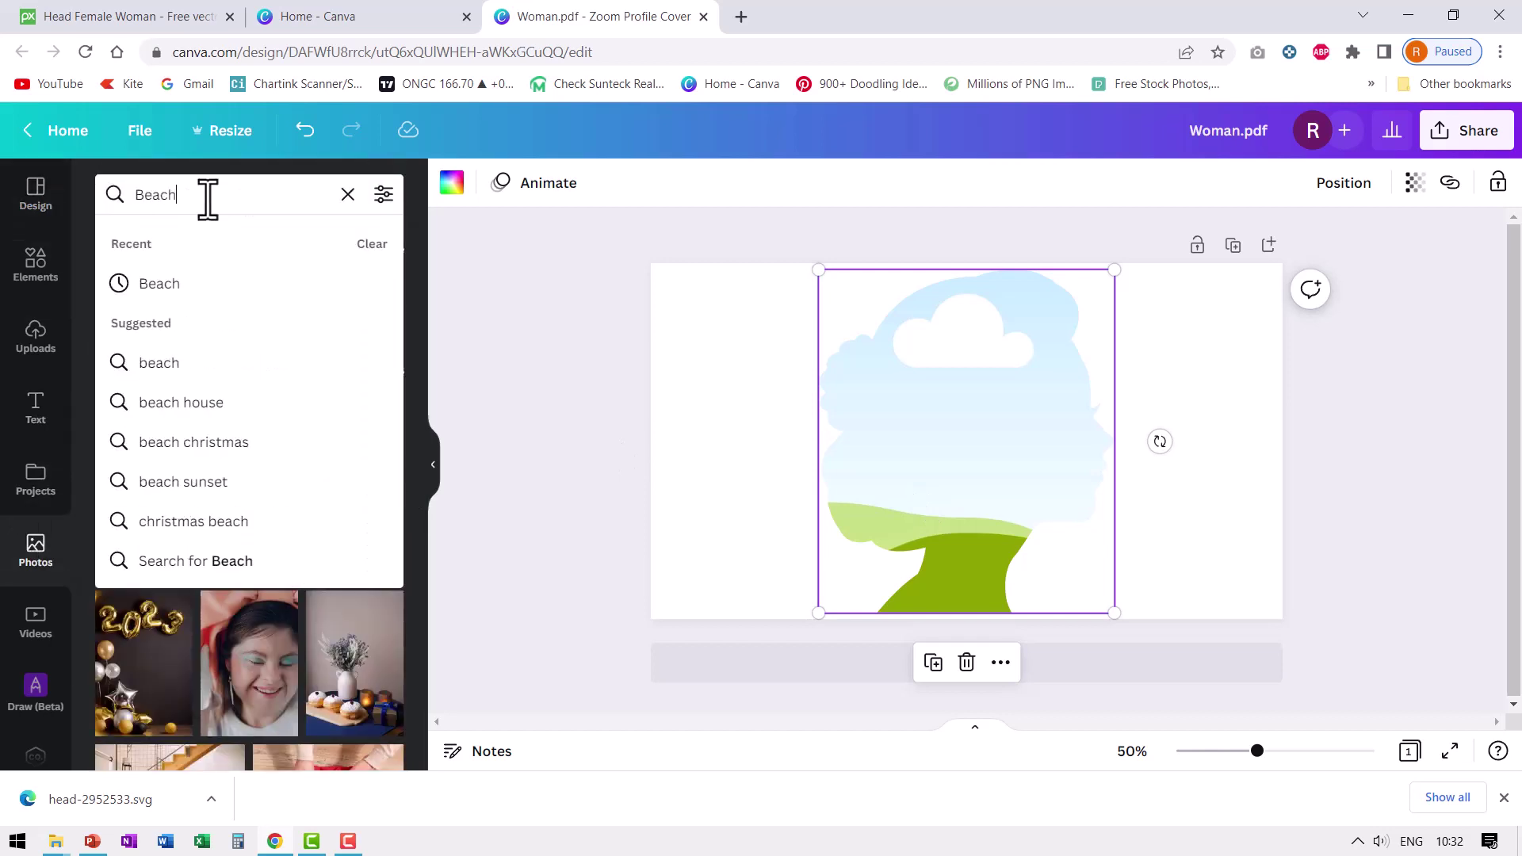
{"action": "key", "text": "Return"}
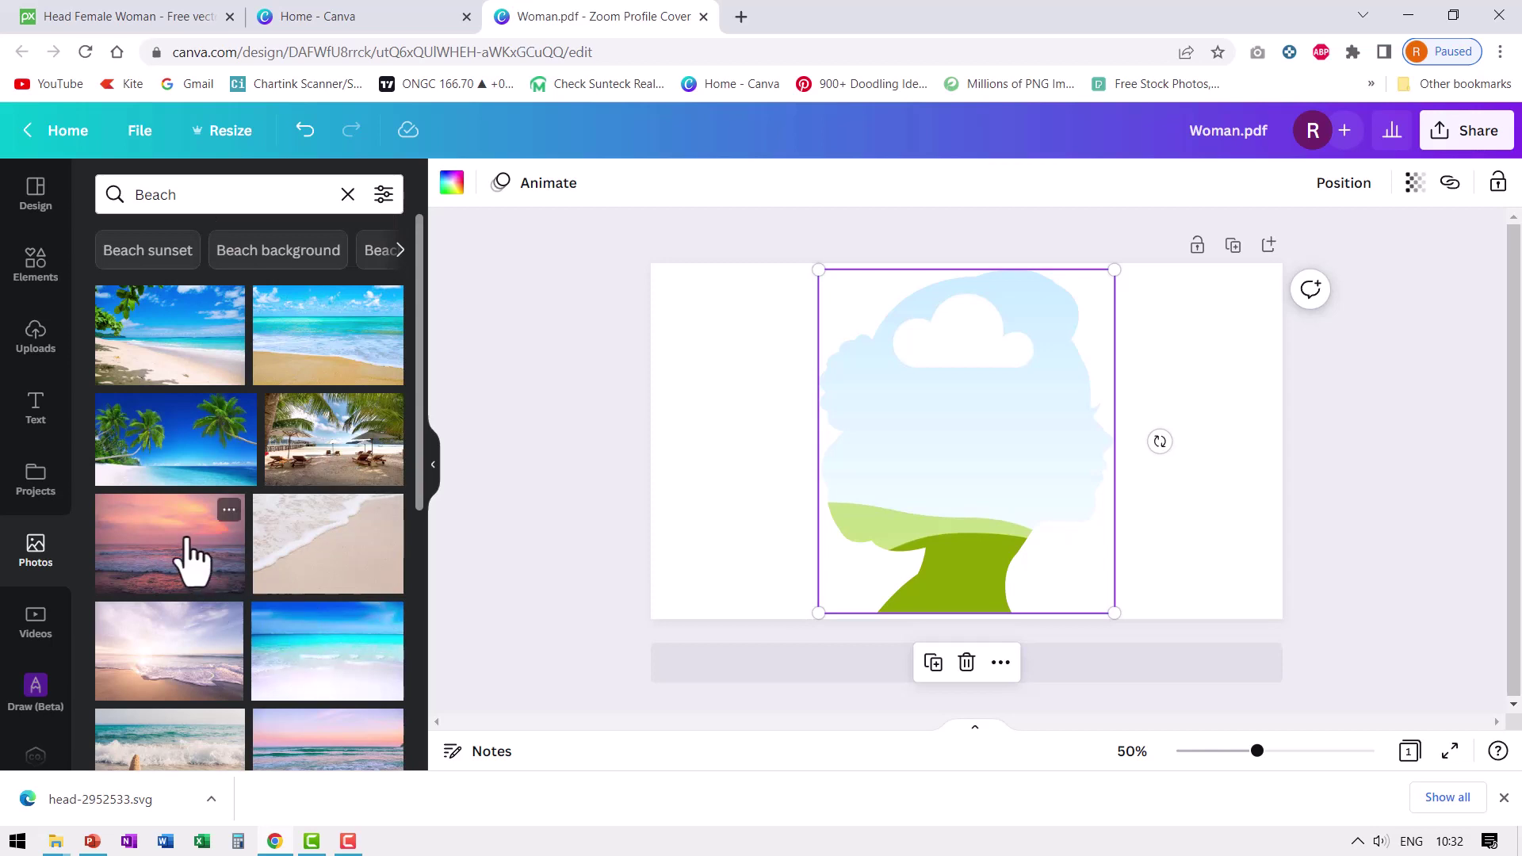
{"action": "left_click_drag", "start_coordinate": [169, 555], "coordinate": [912, 368]}
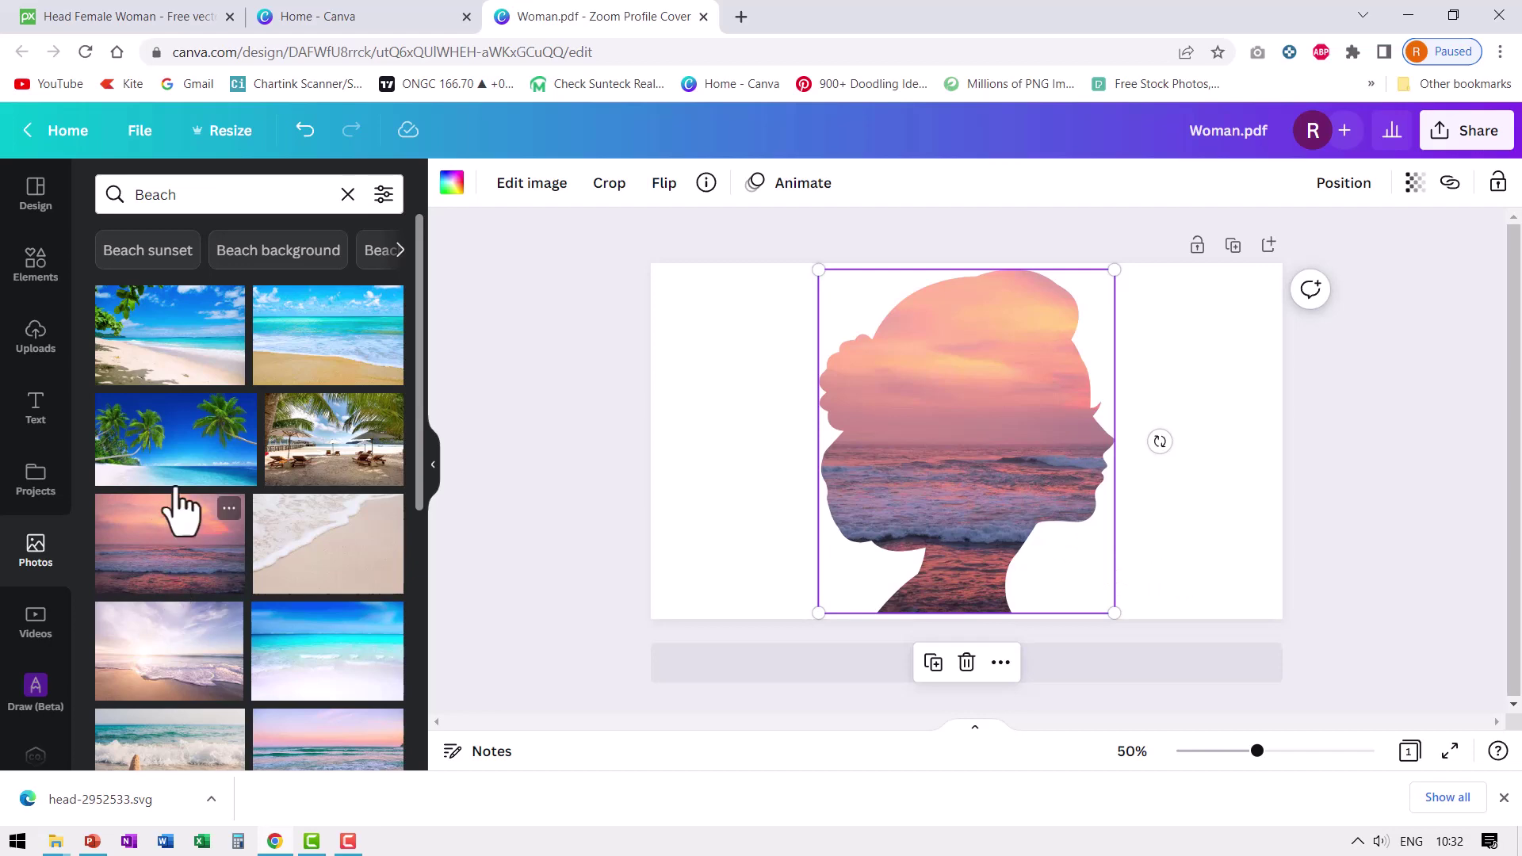
{"action": "left_click_drag", "start_coordinate": [306, 449], "coordinate": [888, 330]}
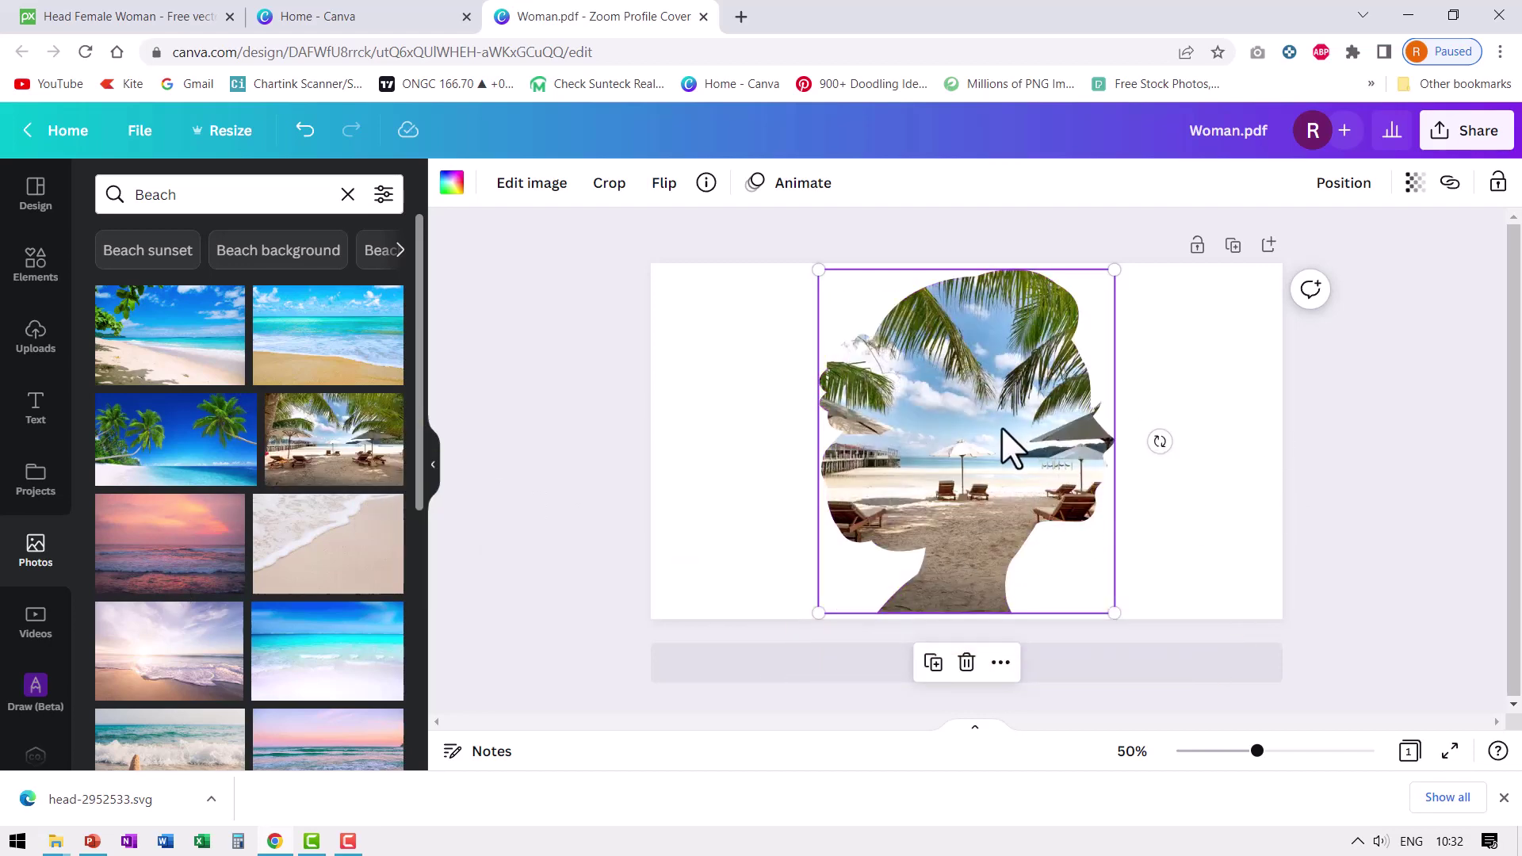